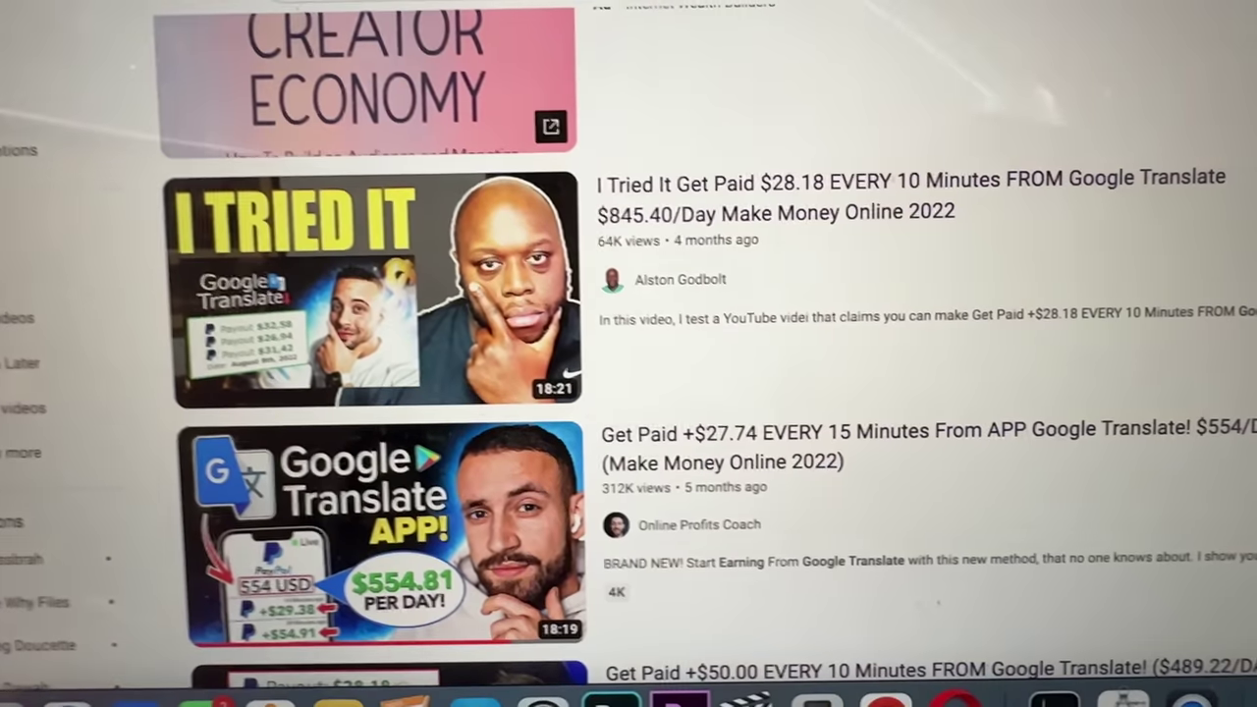
# Step: Browse the YouTube search results for videos about earning money with Google Translate
pyautogui.scroll(-5, 687, 393)
pyautogui.scroll(-12, 688, 393)
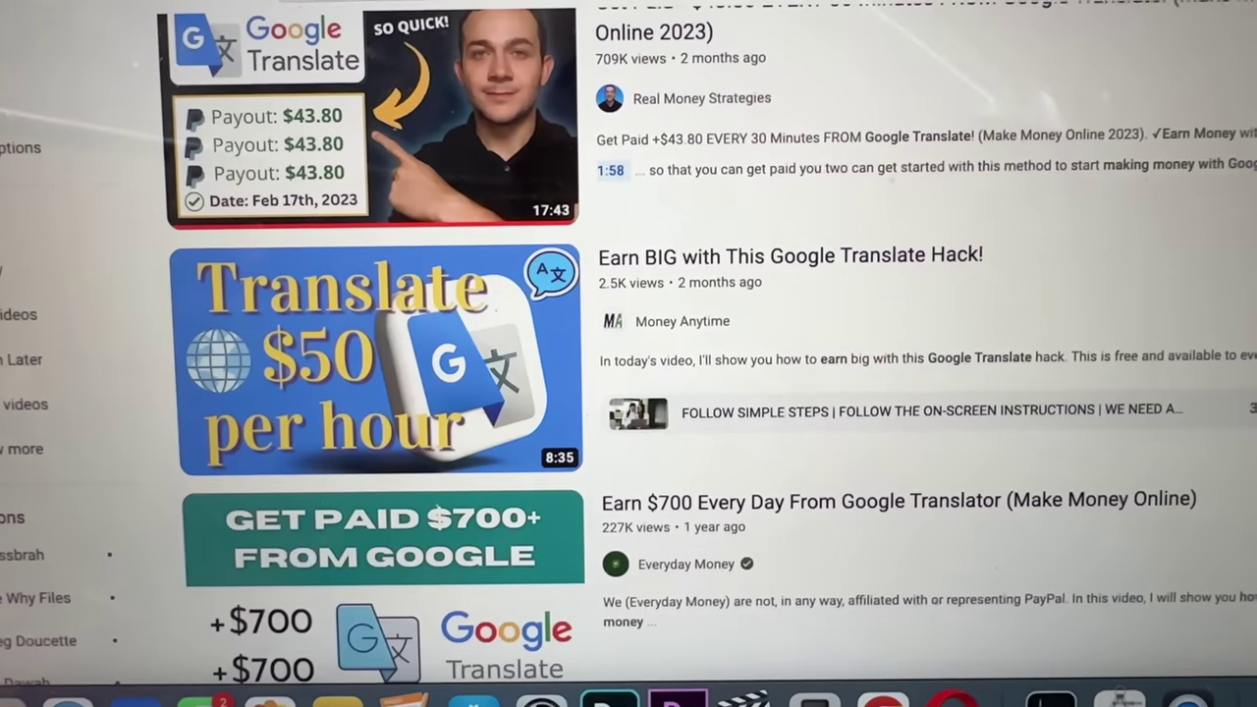
pyautogui.scroll(-4, 688, 393)
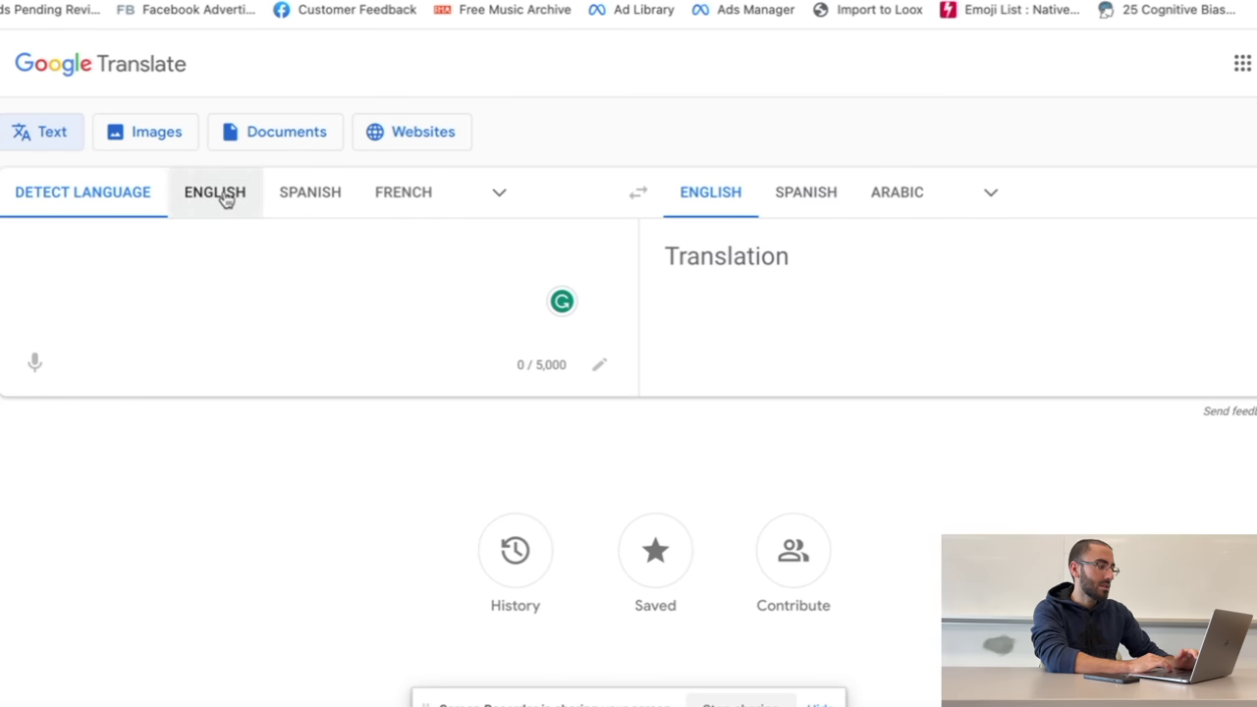
# Step: Translate "hello" from English to Spanish
pyautogui.click(224, 194)
pyautogui.write('hello')
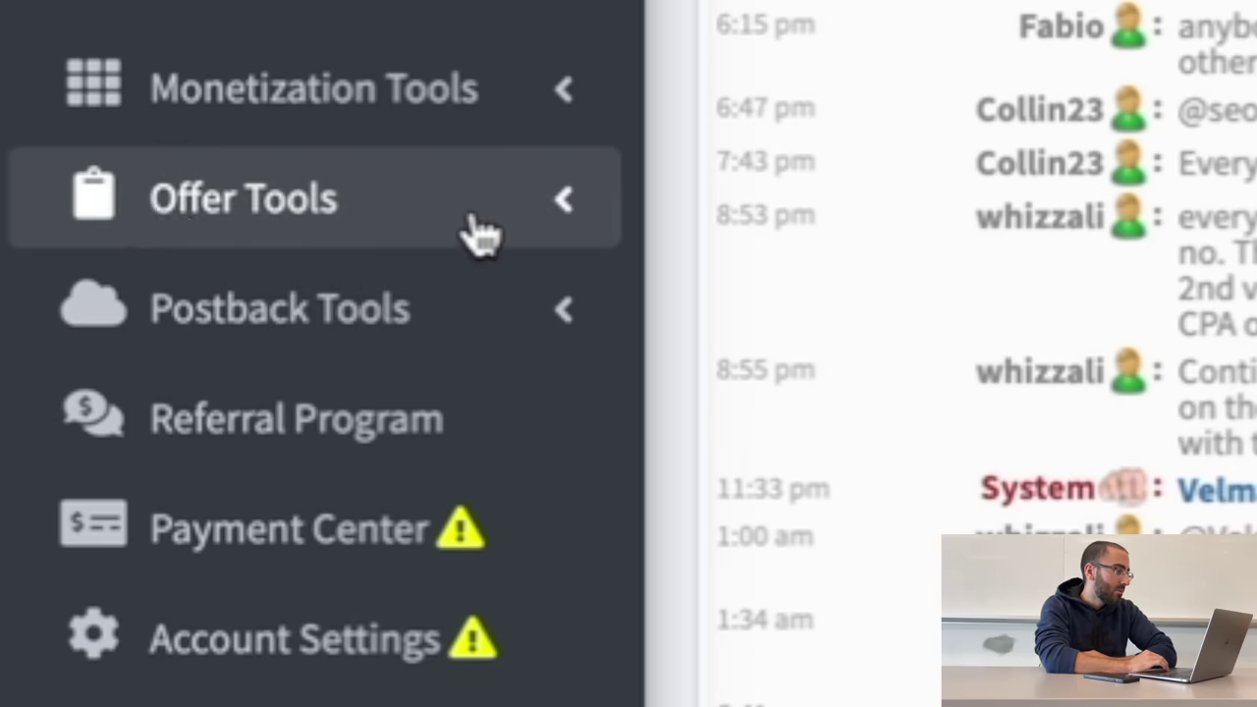
# Step: Open My Offers in CPAGrip's offer tools and filter the list by country to US | United States
pyautogui.click(476, 201)
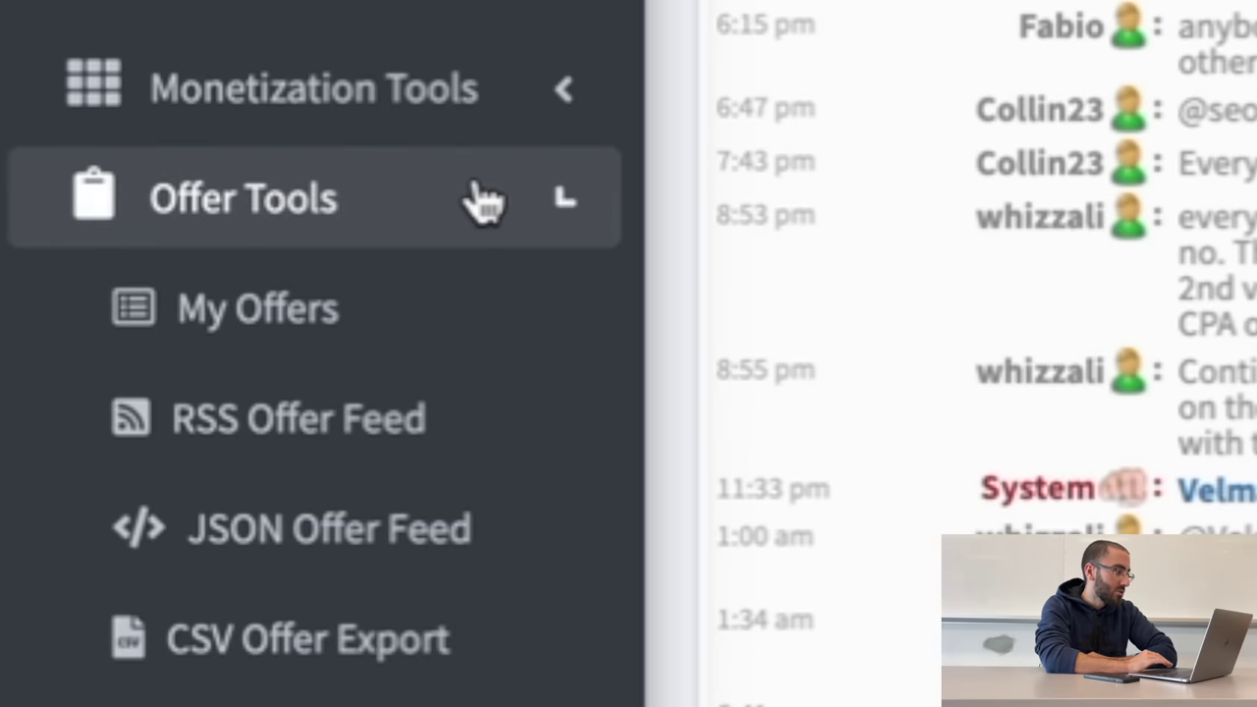
pyautogui.click(246, 312)
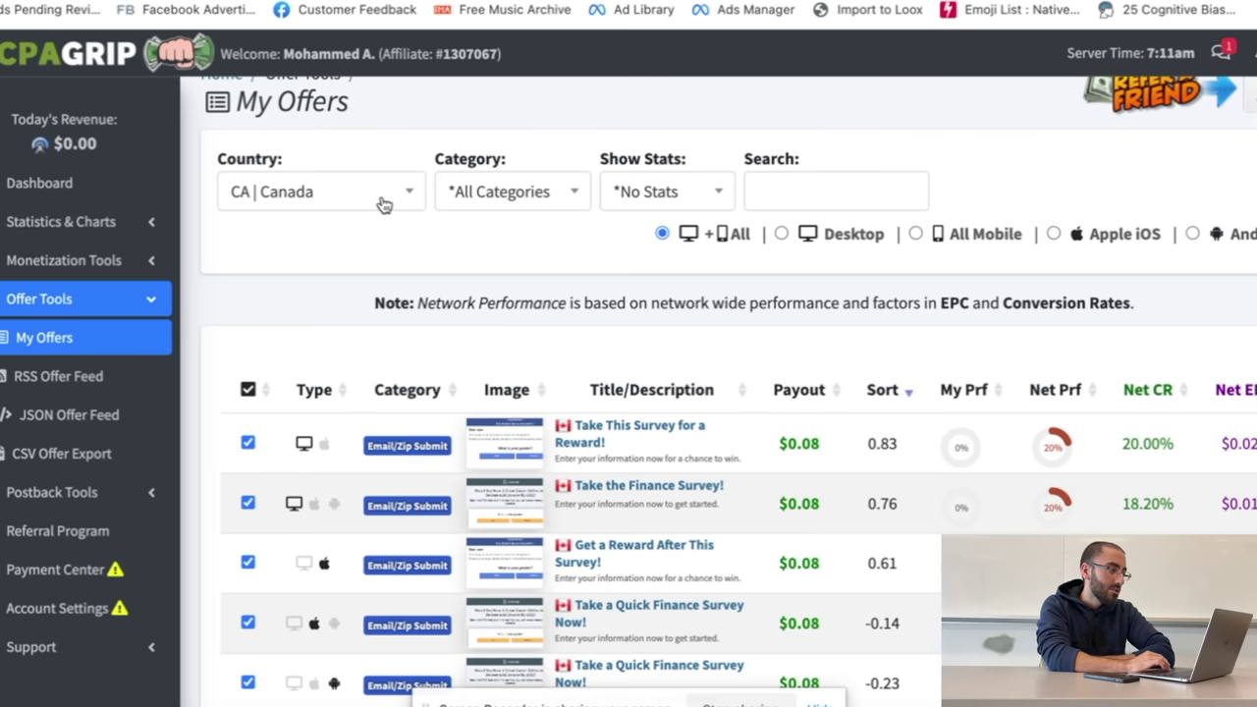
pyautogui.click(383, 204)
pyautogui.write('u')
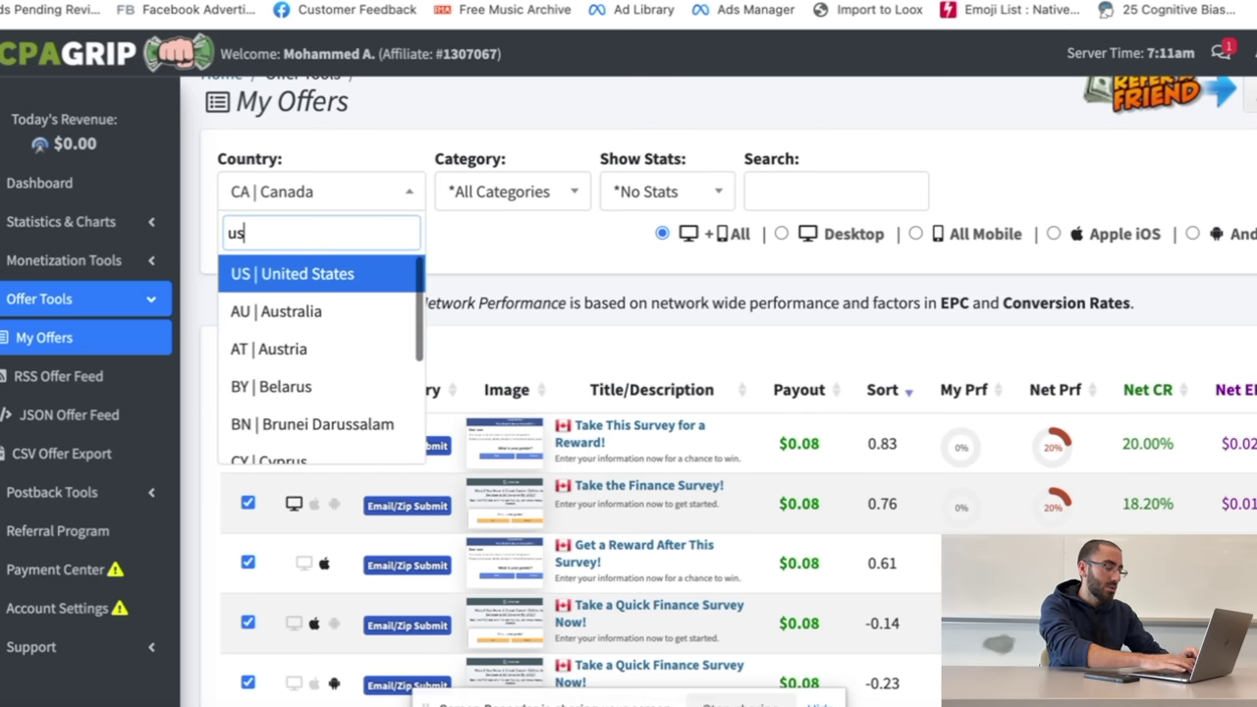
pyautogui.write('s')
pyautogui.click(344, 275)
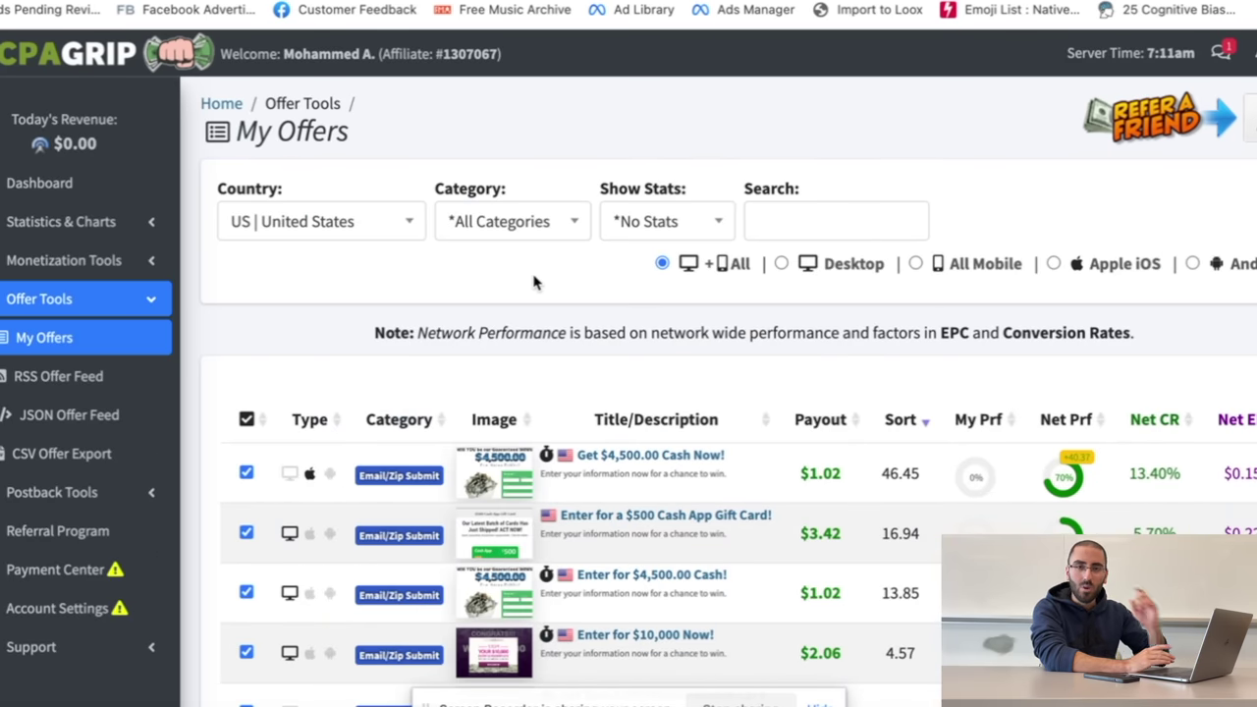
# Step: Sort the United States offers by highest payout and highlight the top offer's payout
pyautogui.click(856, 424)
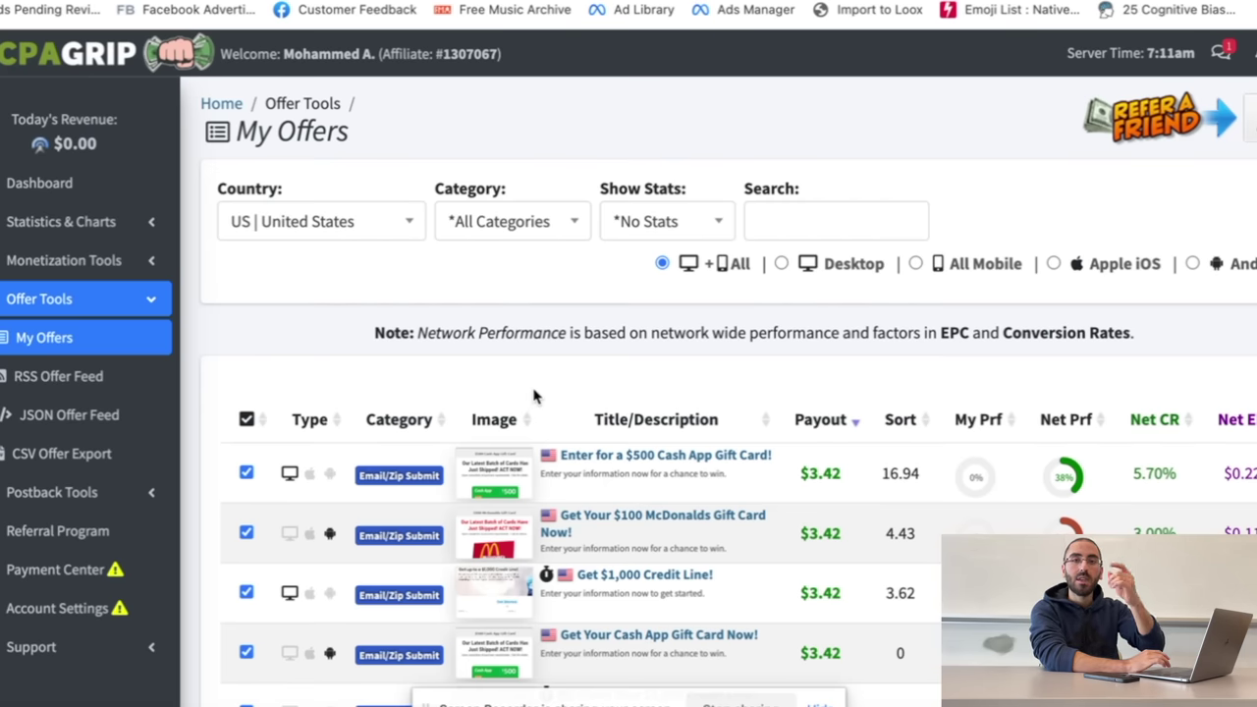
pyautogui.moveTo(796, 476); pyautogui.dragTo(869, 478)
pyautogui.click(823, 496)
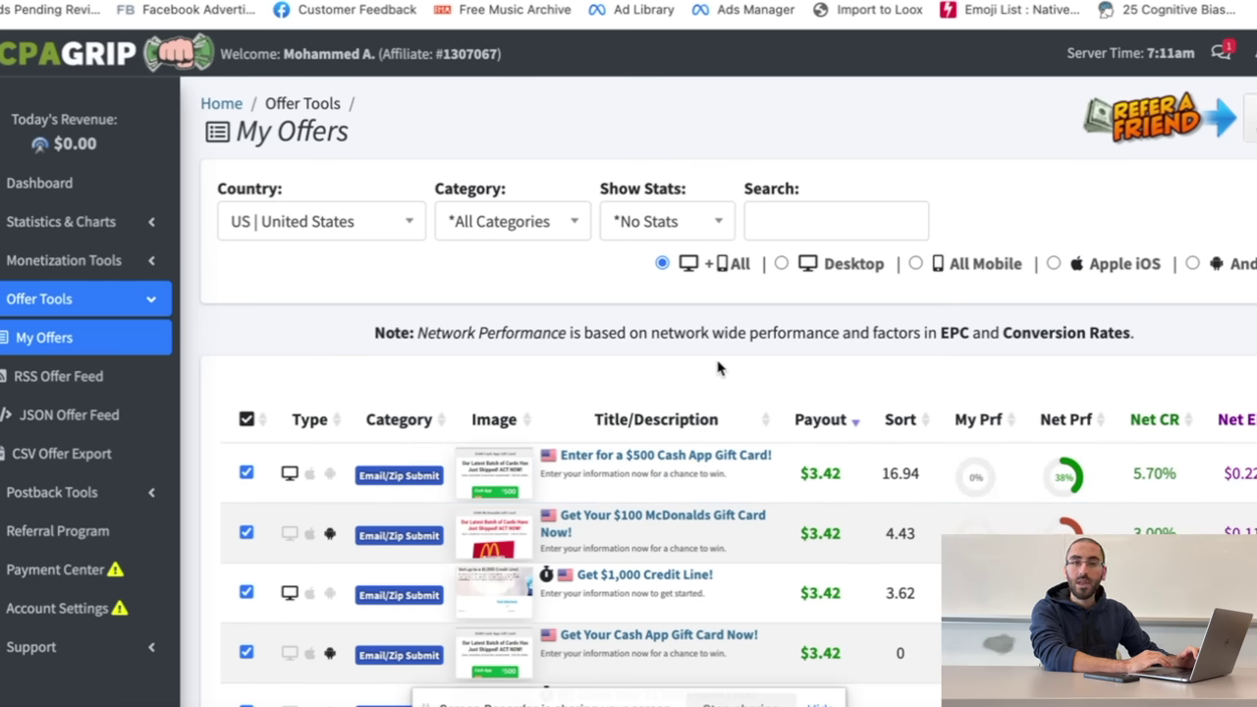
# Step: Filter the offers to FR | France, sort them by highest payout and highlight the top two payouts
pyautogui.click(373, 212)
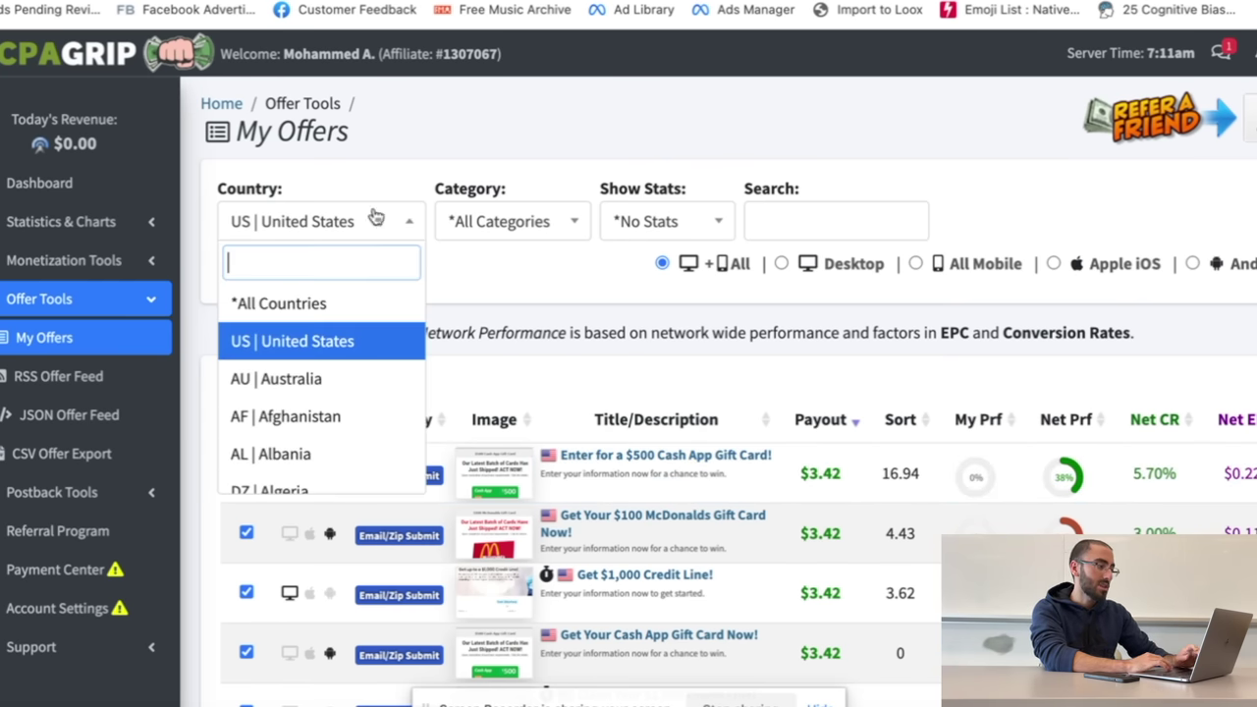
pyautogui.write('fr')
pyautogui.press('Down')
pyautogui.press('Return')
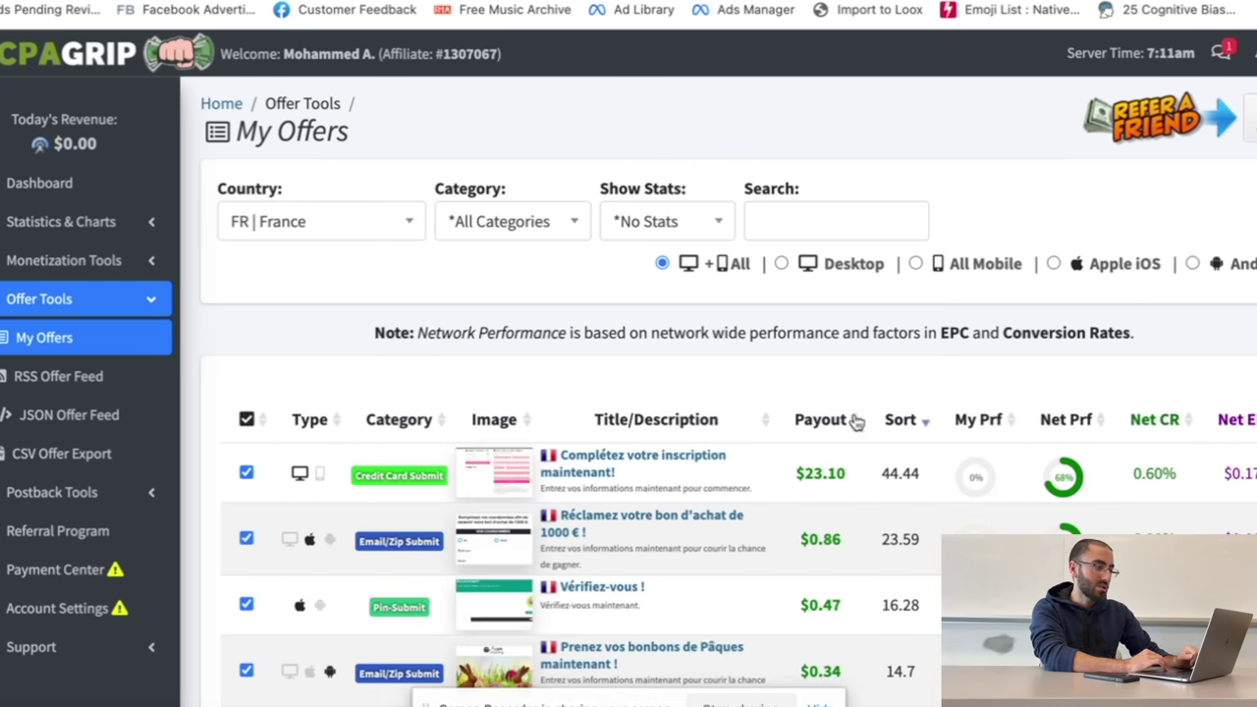
pyautogui.click(844, 423)
pyautogui.scroll(-2, 825, 392)
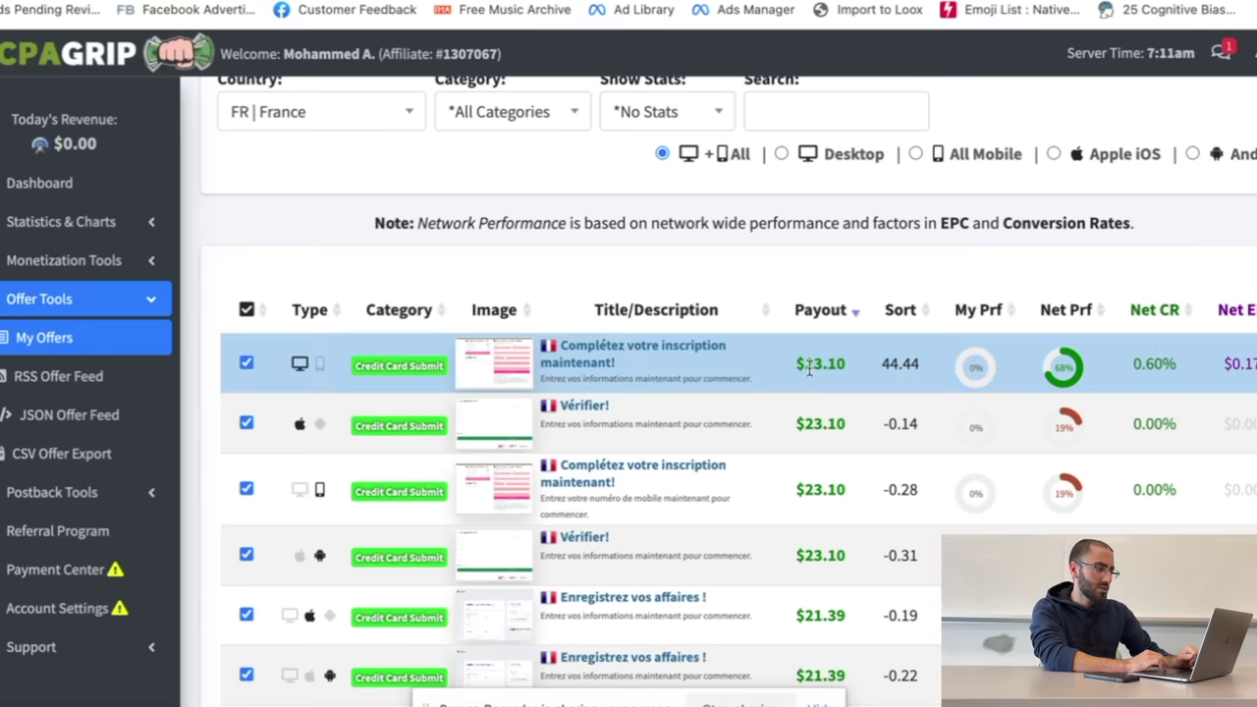
pyautogui.moveTo(791, 365); pyautogui.dragTo(866, 368)
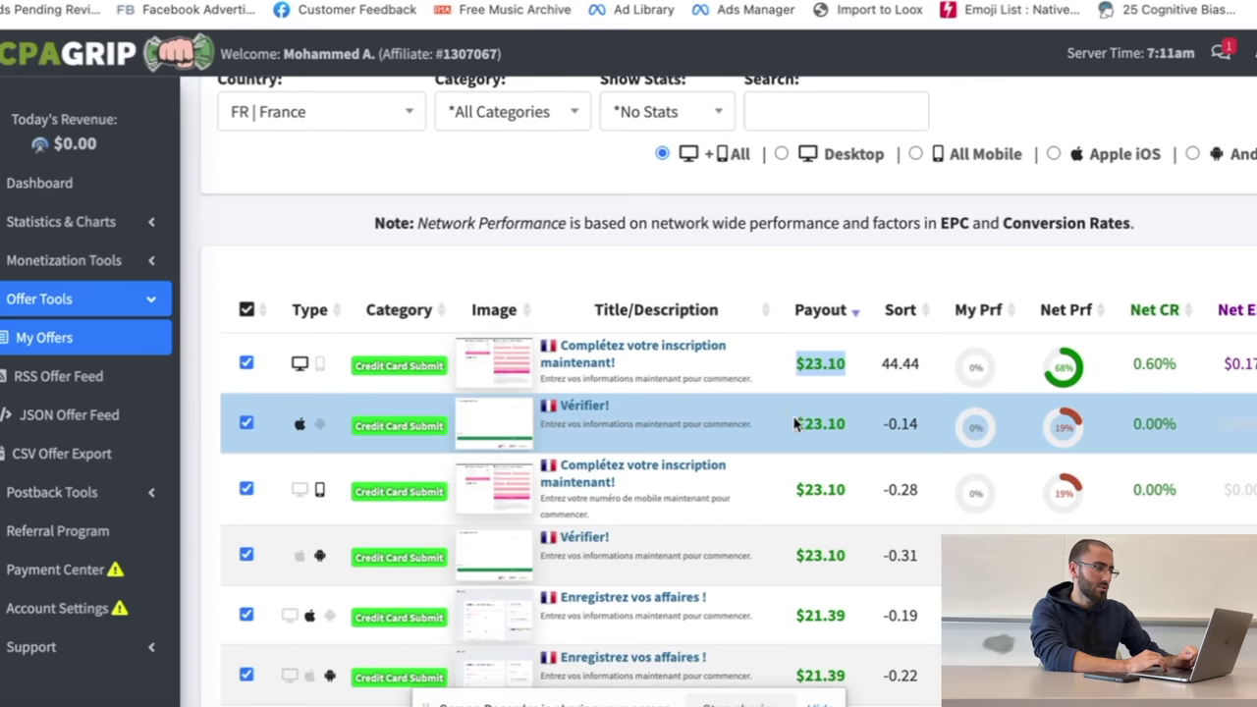
pyautogui.moveTo(796, 423); pyautogui.dragTo(890, 422)
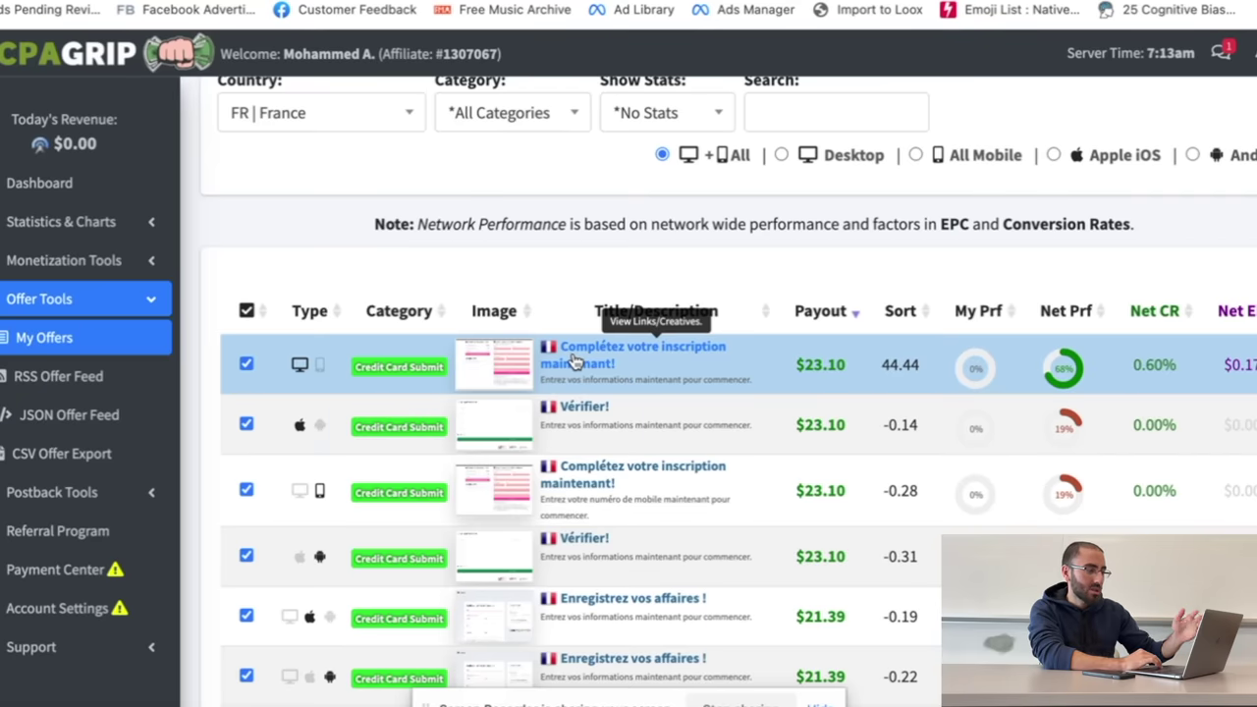
# Step: Open the details of the first offer, "Complétez votre inscription maintenant!", and copy its French description
pyautogui.click(576, 360)
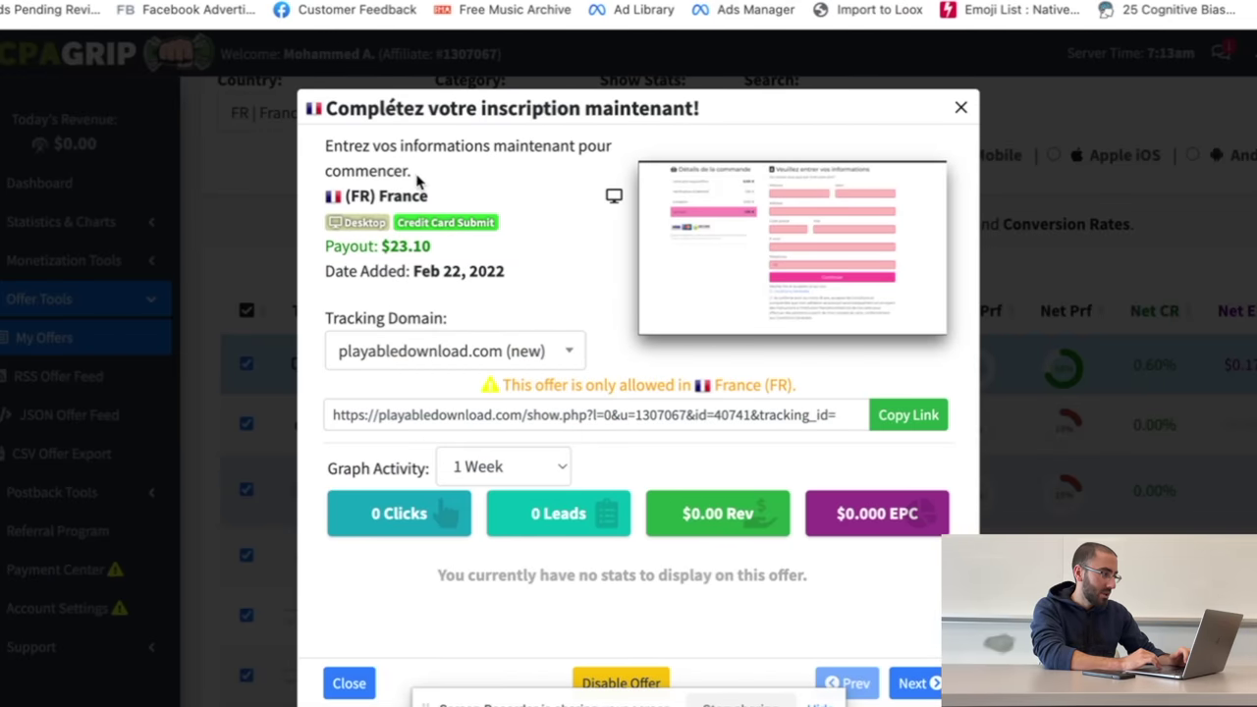
pyautogui.moveTo(423, 178); pyautogui.dragTo(321, 145)
pyautogui.hotkey('ctrl', 'c')
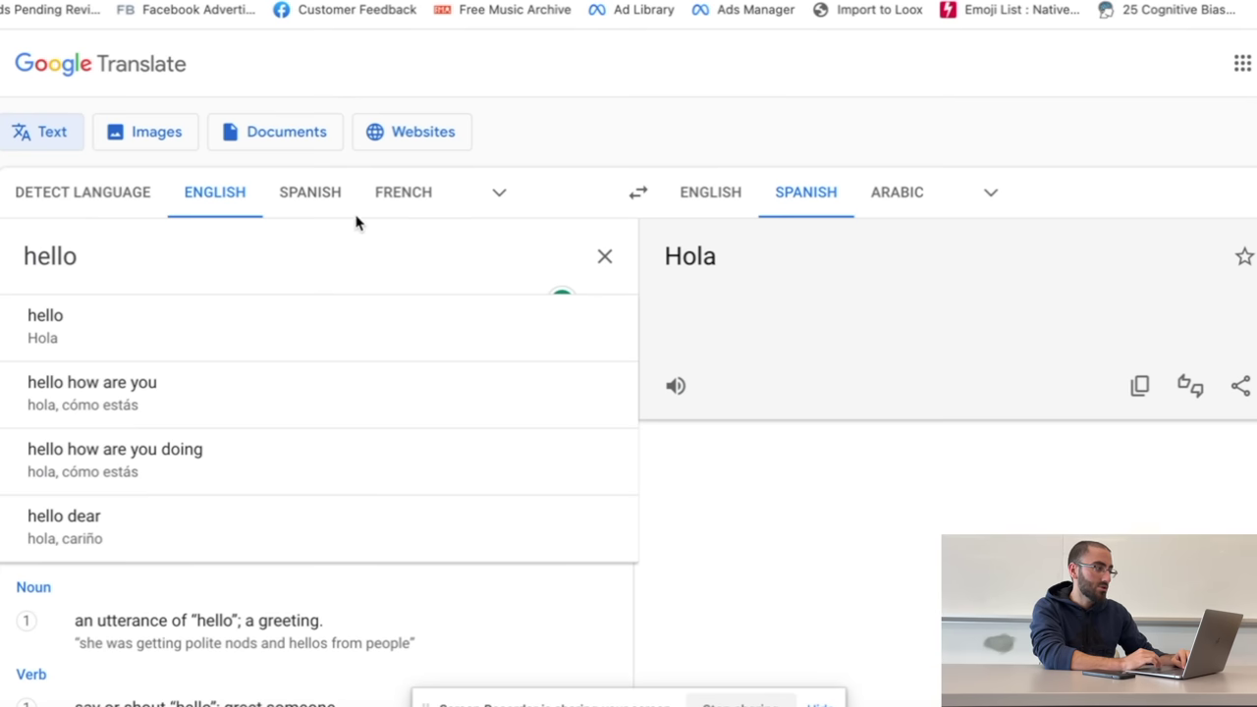
# Step: In Google Translate, replace "hello" with the copied offer description and translate it from French to English
pyautogui.click(395, 196)
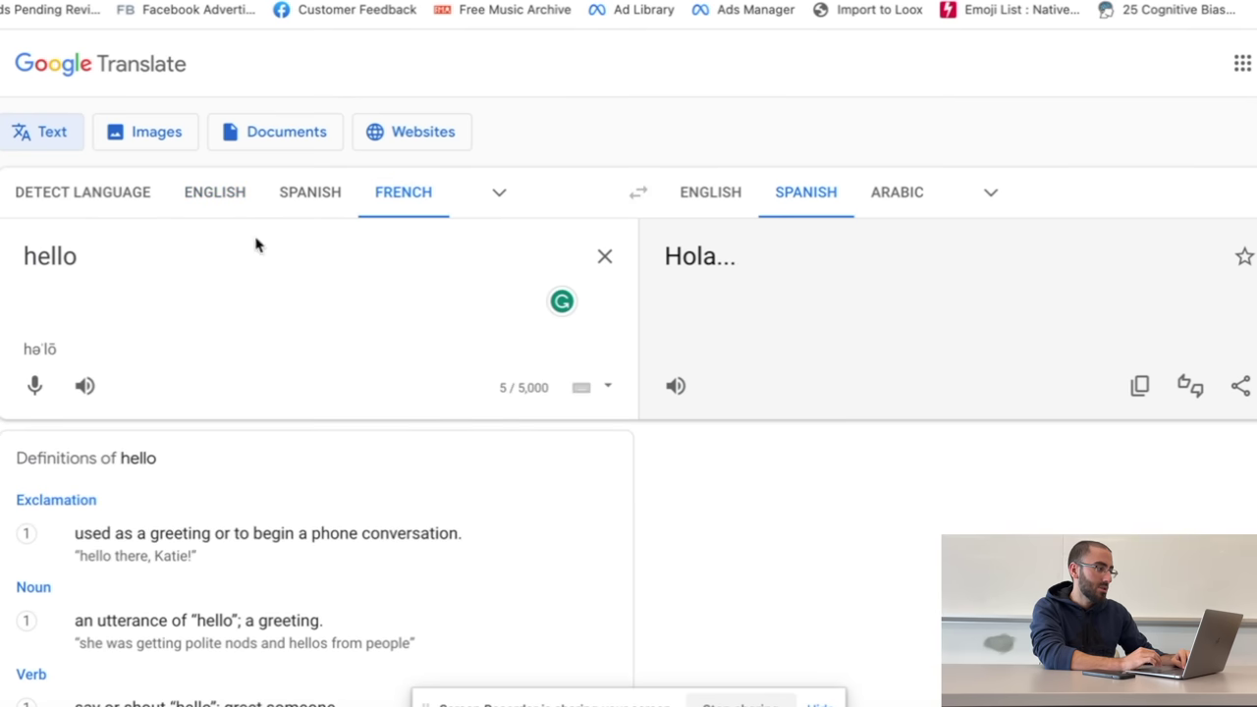
pyautogui.tripleClick(144, 260)
pyautogui.hotkey('ctrl', 'v')
pyautogui.click(716, 200)
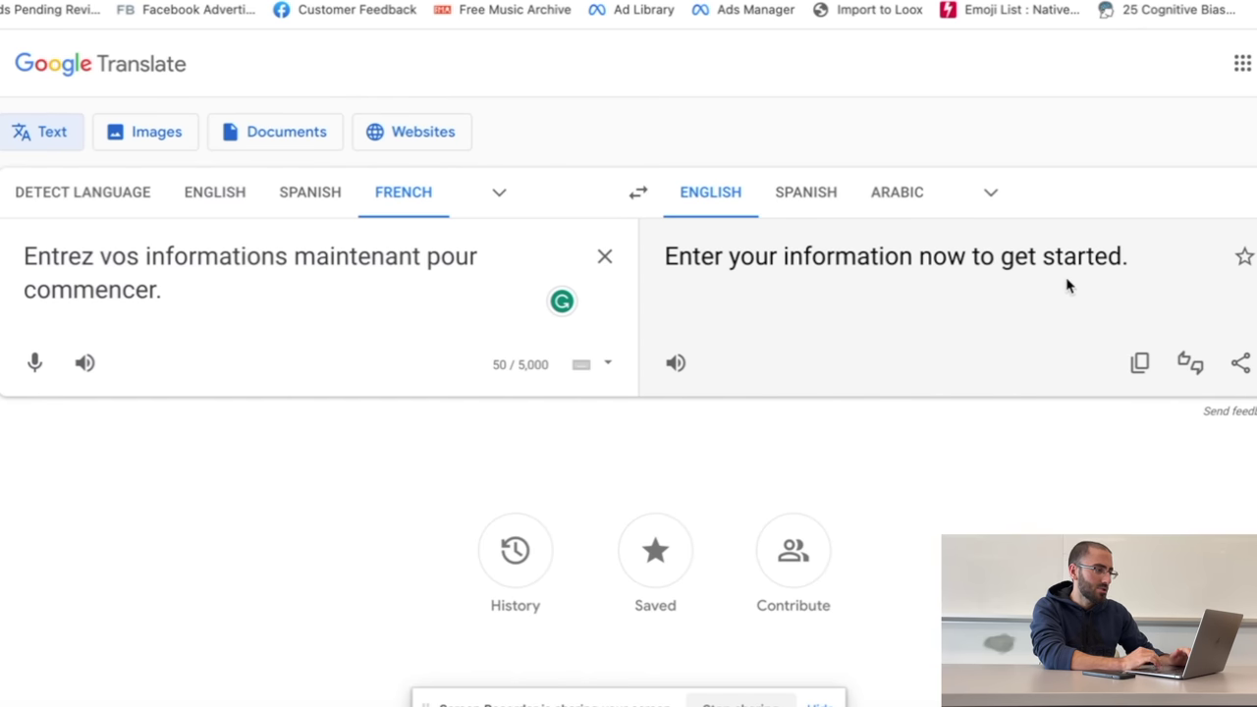
# Step: Return to the French offer's details in CPAGrip, highlight its title and description, and close the details
pyautogui.hotkey('ctrl', 'shift', 'Tab')
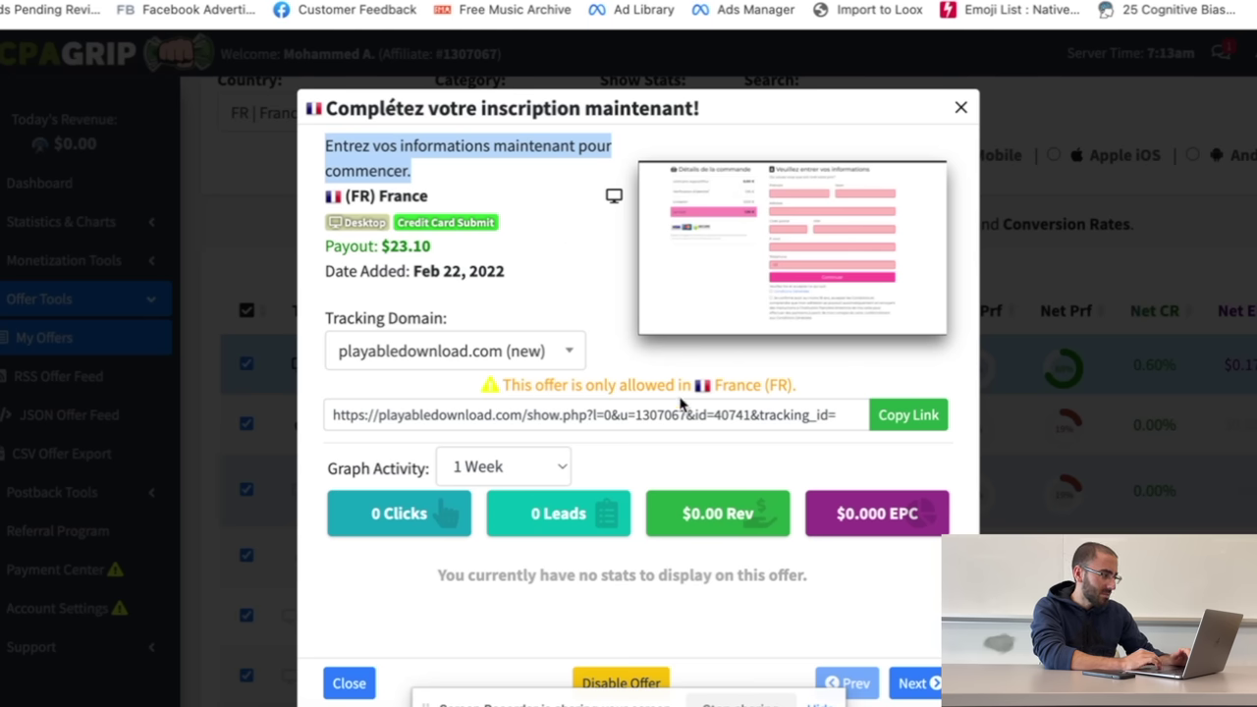
pyautogui.click(539, 165)
pyautogui.moveTo(487, 204); pyautogui.dragTo(318, 112)
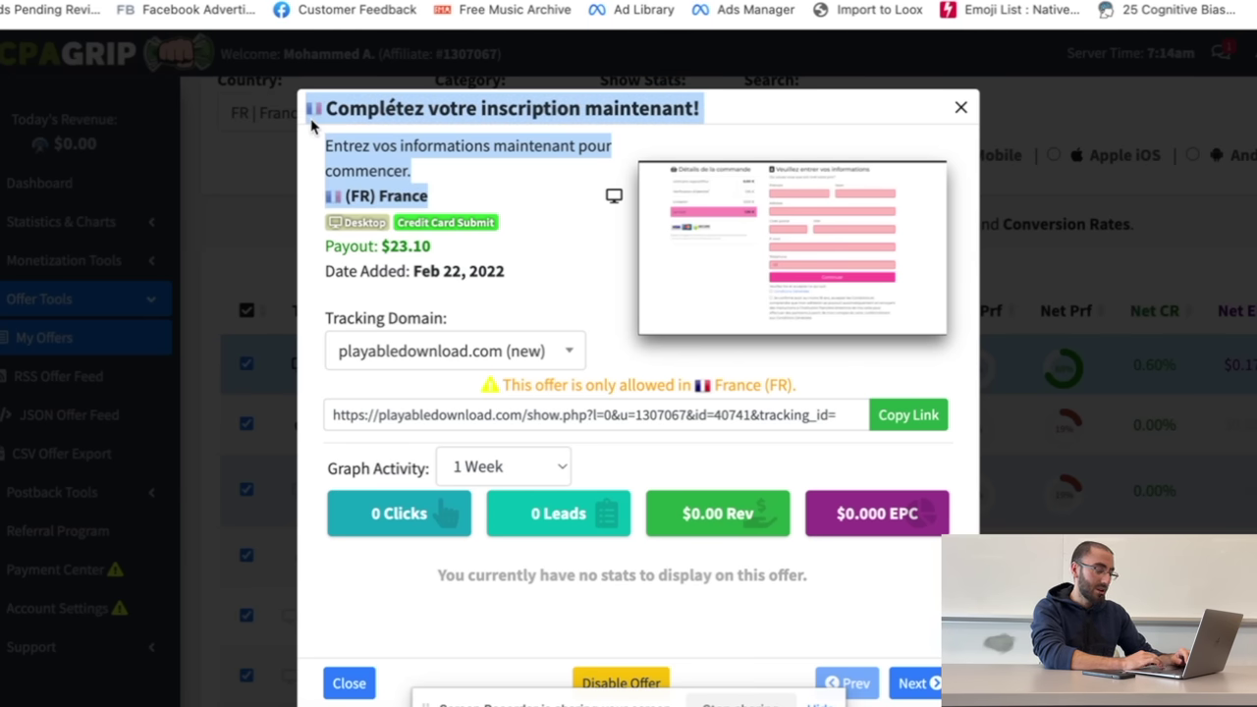
pyautogui.click(1044, 252)
pyautogui.scroll(-1, 668, 334)
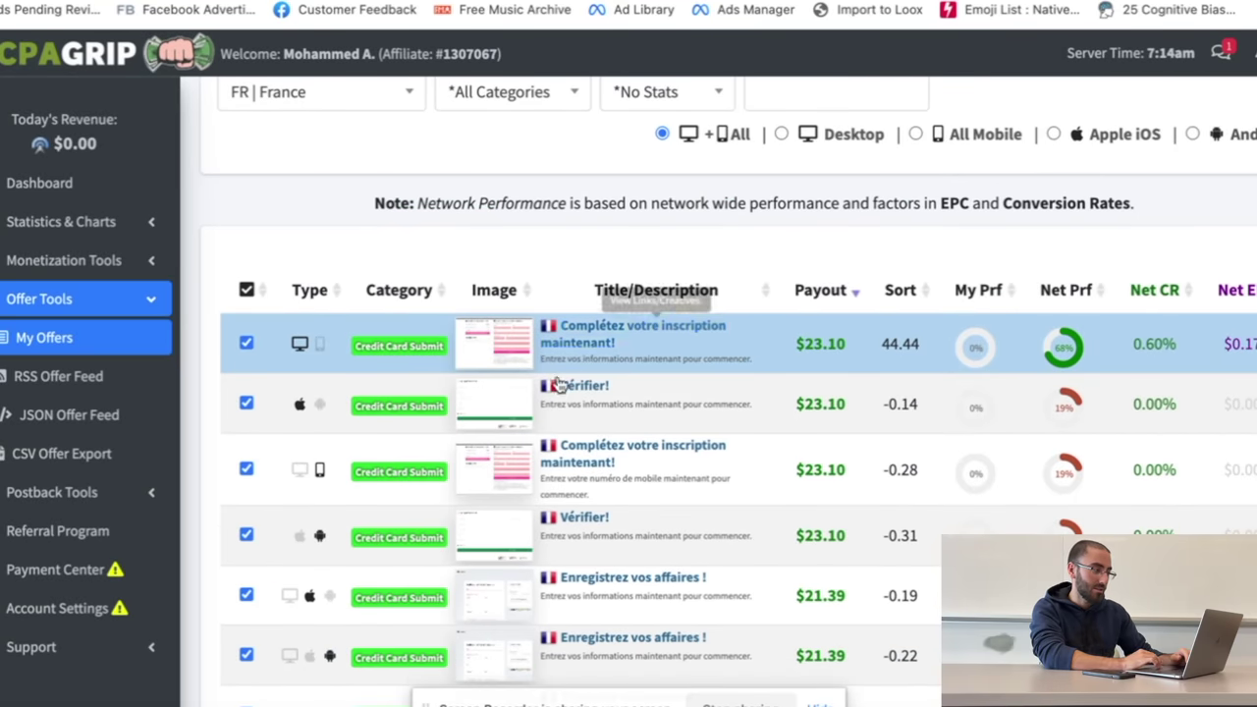
# Step: Copy the tracking link of the first "Vérifier!" offer and try to load it in the browser
pyautogui.click(592, 395)
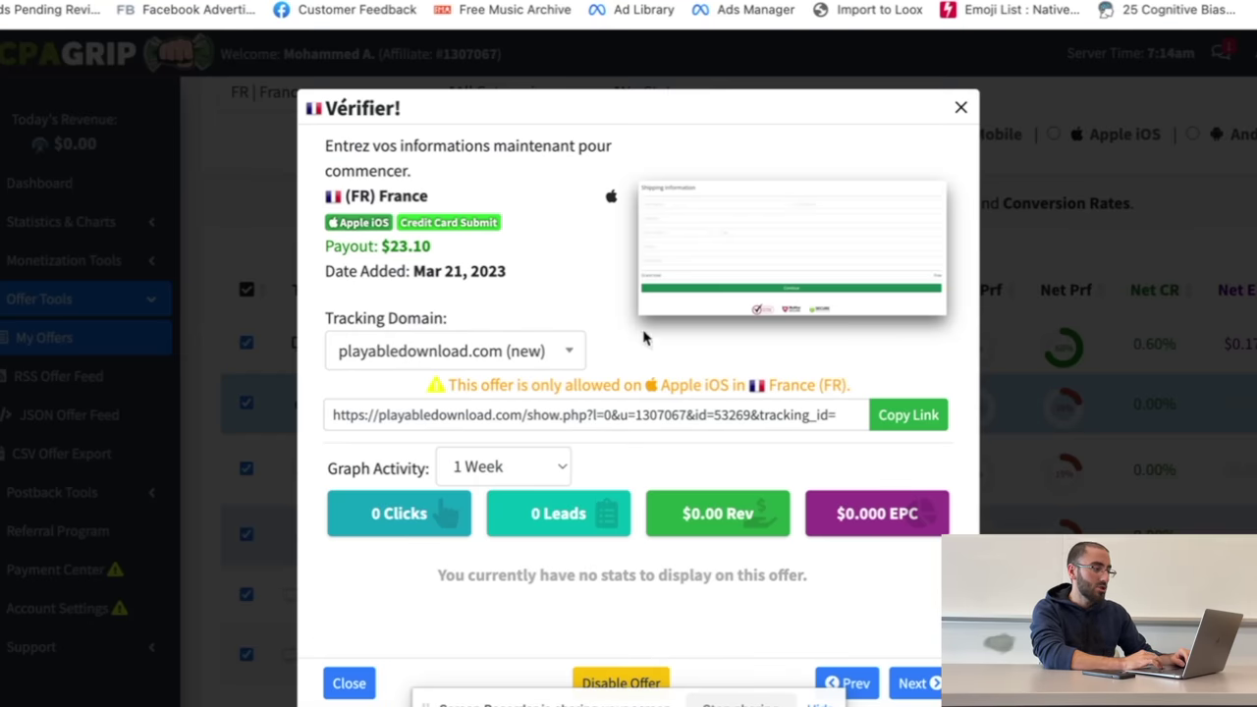
pyautogui.click(890, 416)
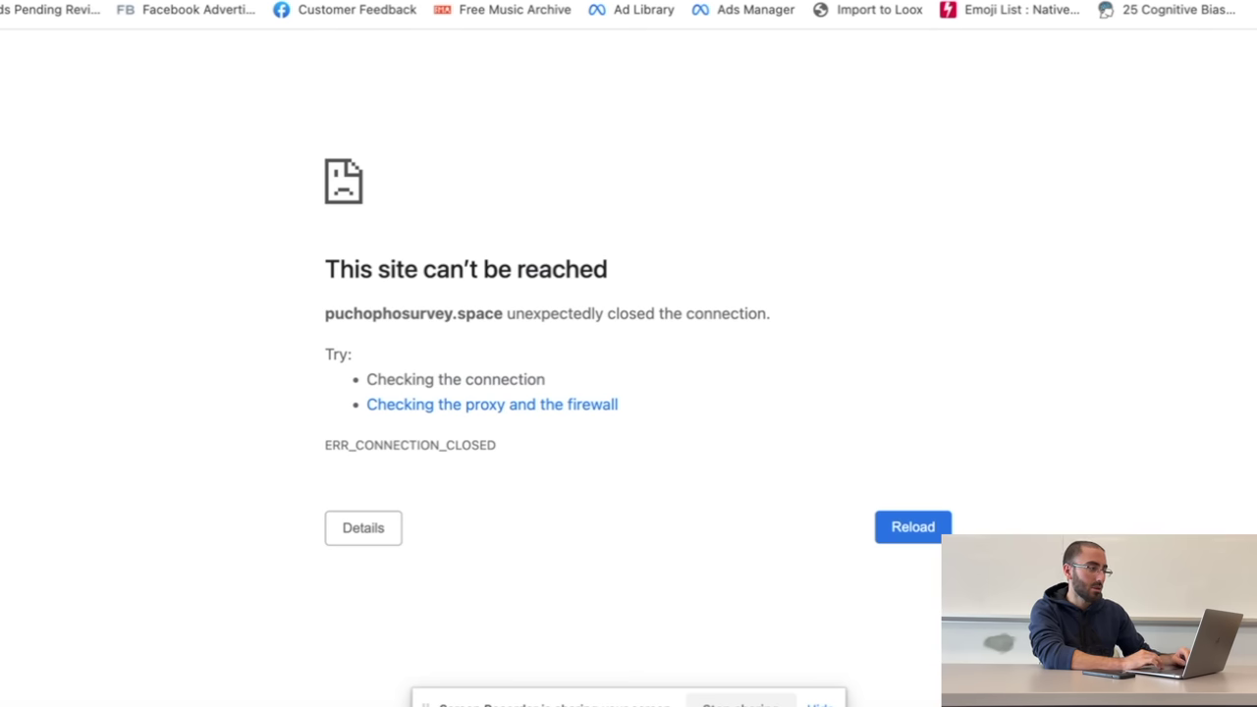
pyautogui.press('super+v')
pyautogui.press('Return')
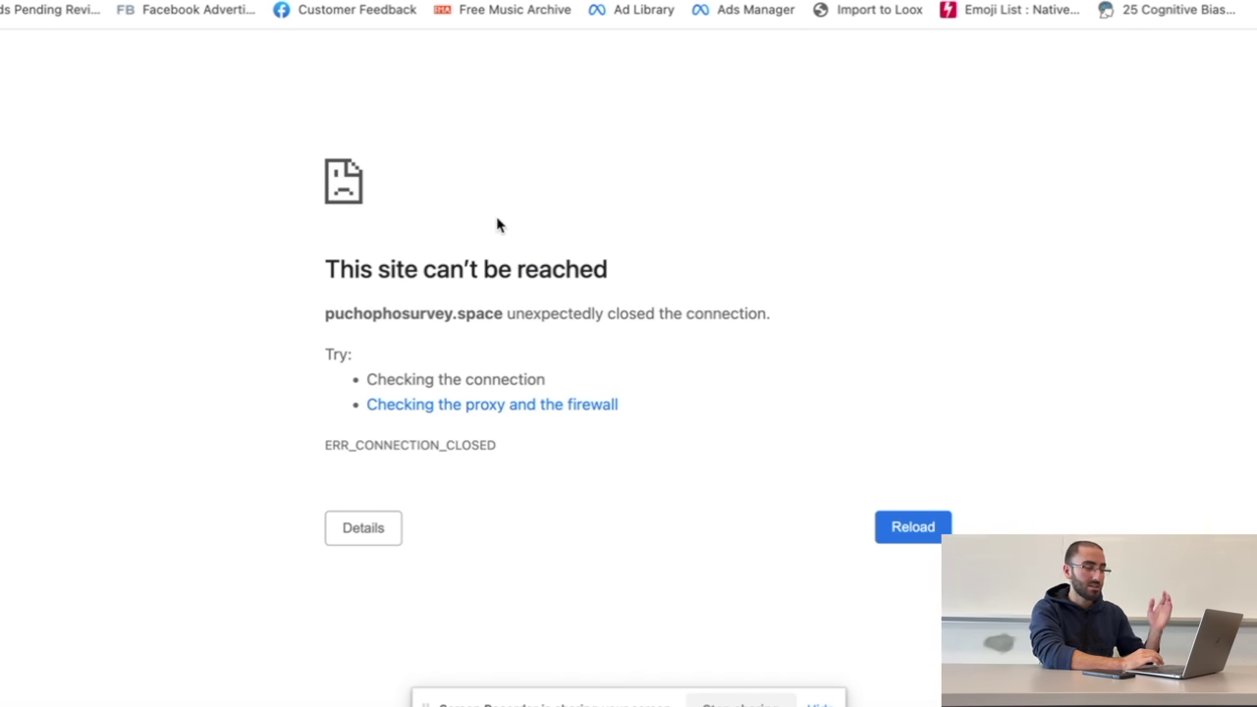
pyautogui.moveTo(242, 109); pyautogui.dragTo(870, 513)
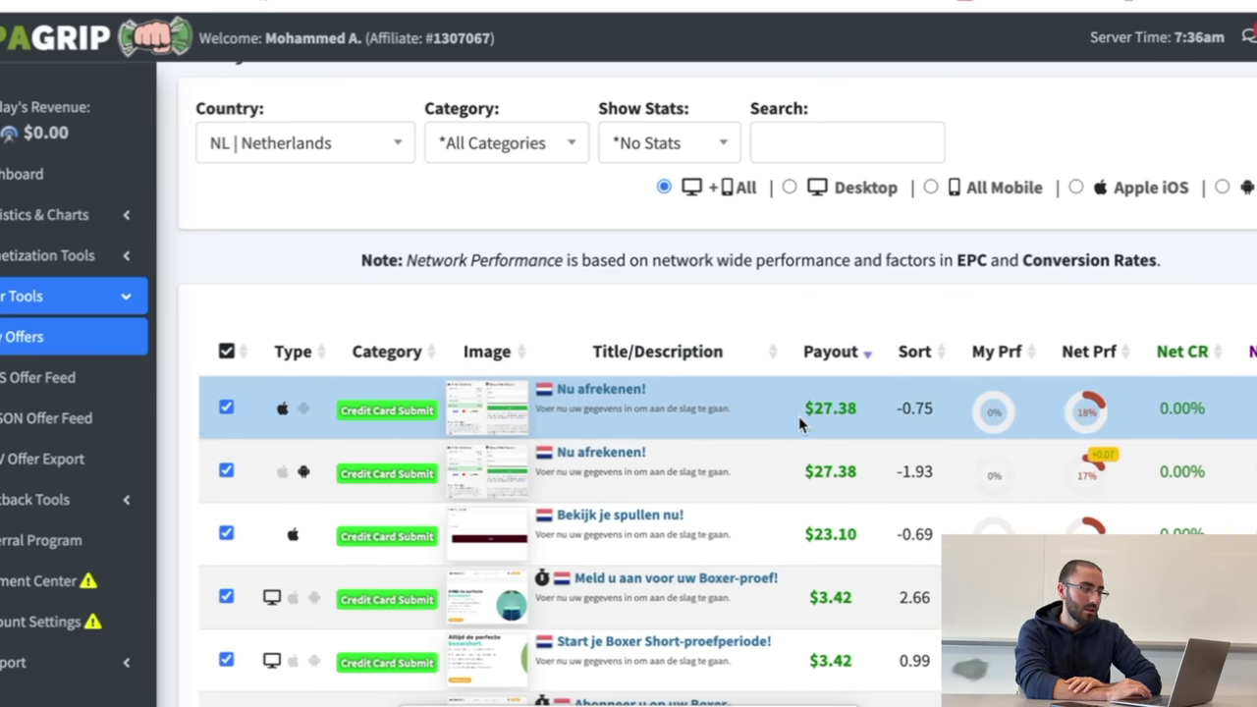
# Step: Highlight the second Netherlands offer's payout and open the details of the first "Nu afrekenen!" offer
pyautogui.moveTo(802, 472); pyautogui.dragTo(900, 471)
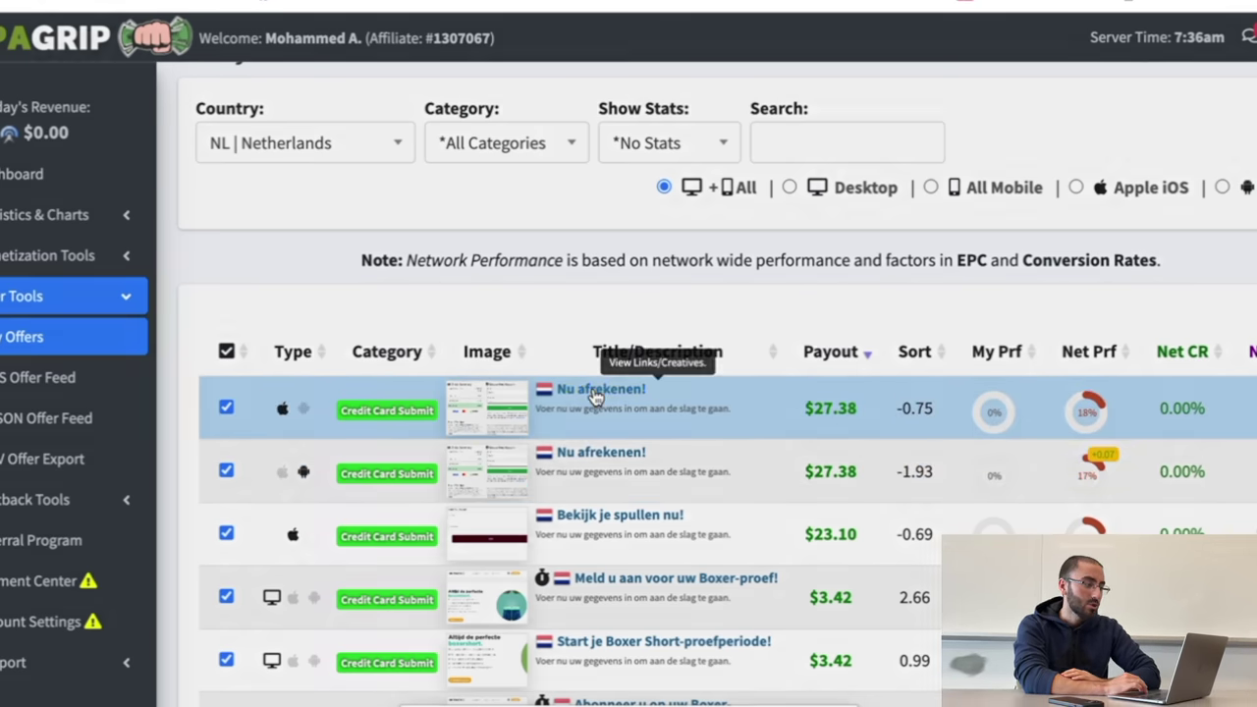
pyautogui.click(592, 388)
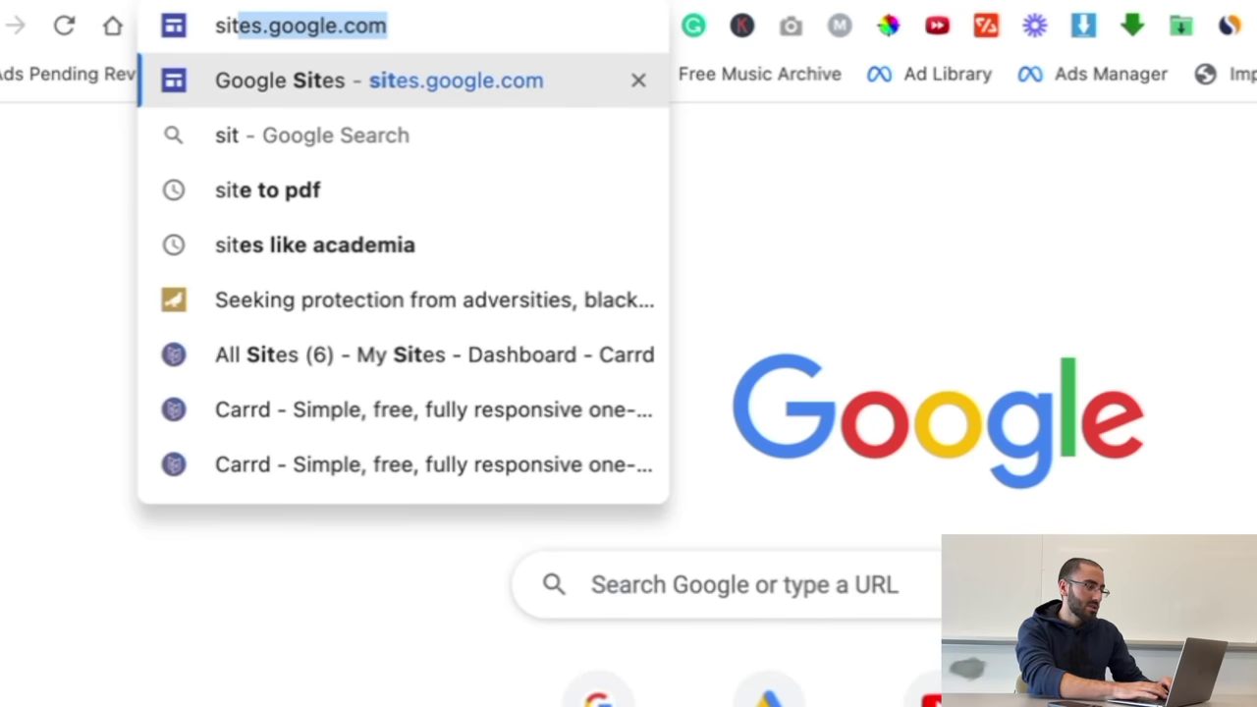
# Step: Go to sites.google.com and start a new blank site
pyautogui.write('e')
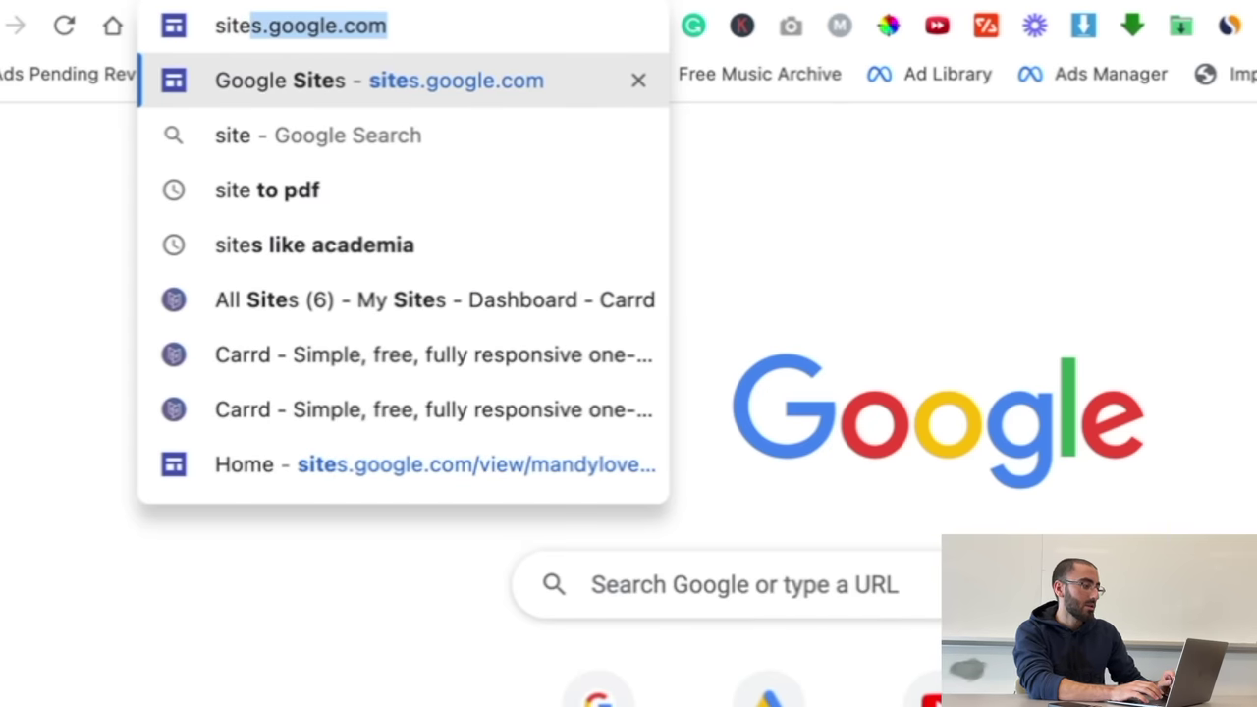
pyautogui.press('Return')
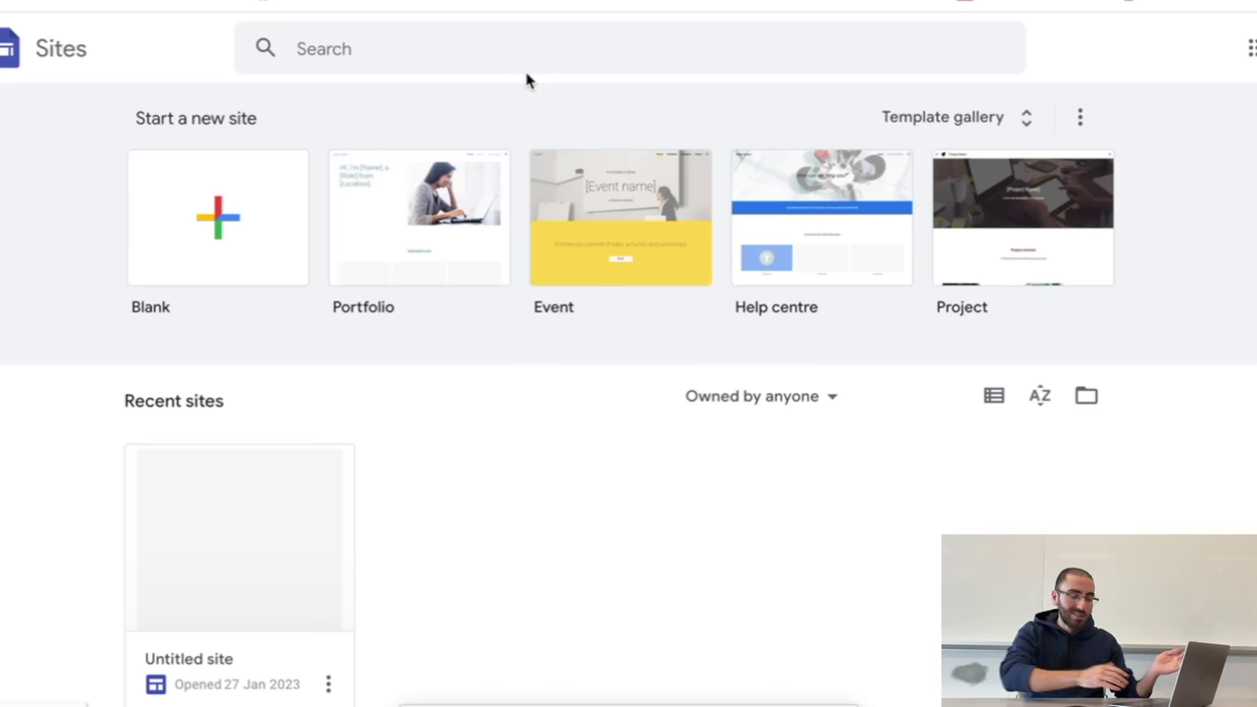
pyautogui.click(214, 241)
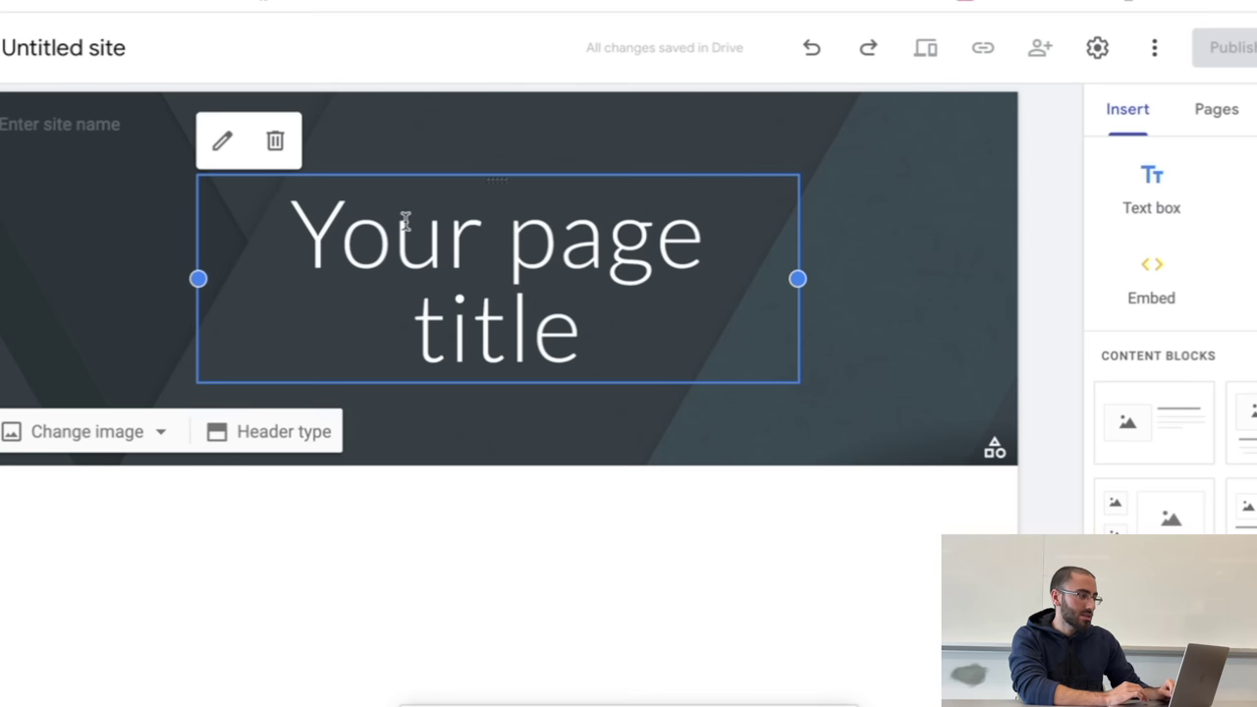
# Step: Delete the page title text box and the header section from the new site
pyautogui.click(274, 140)
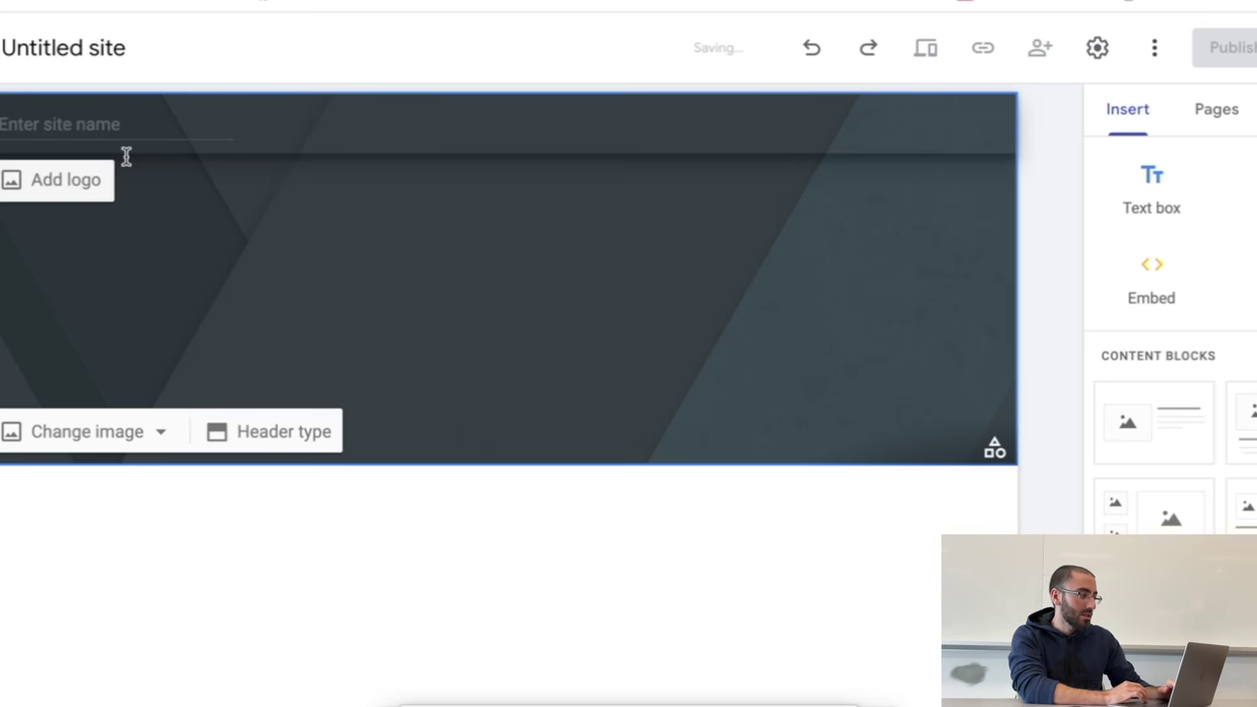
pyautogui.press('Delete')
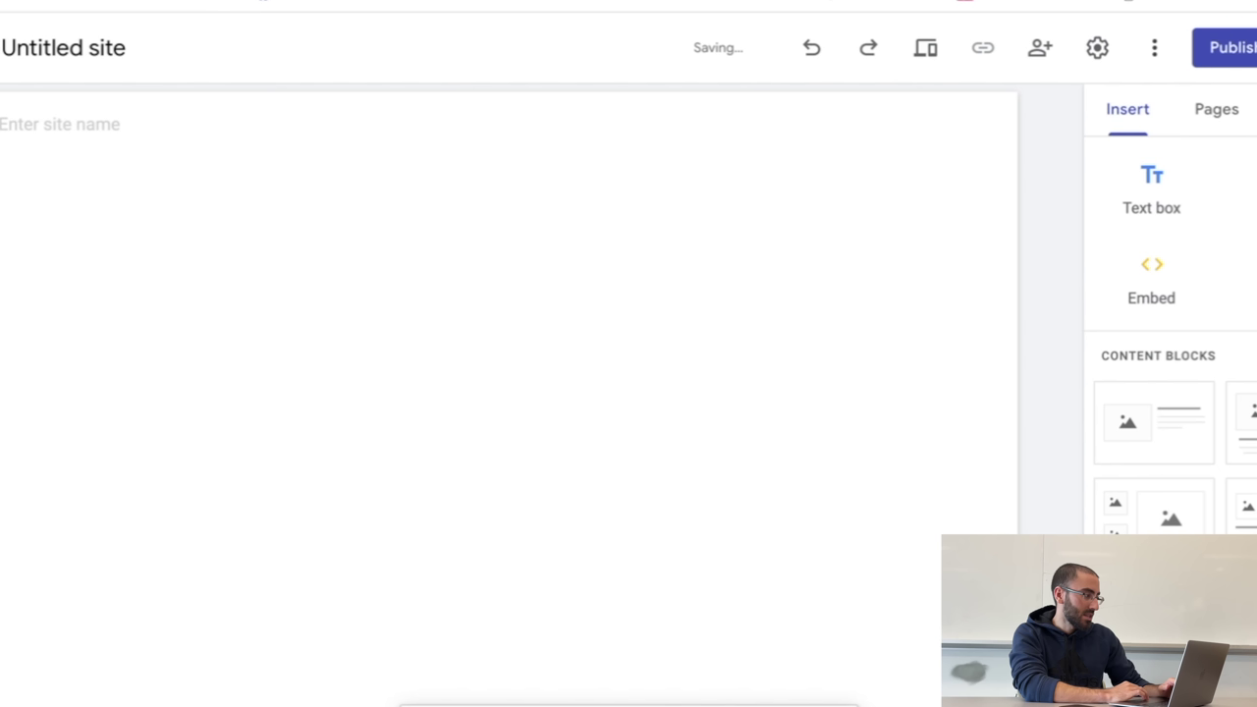
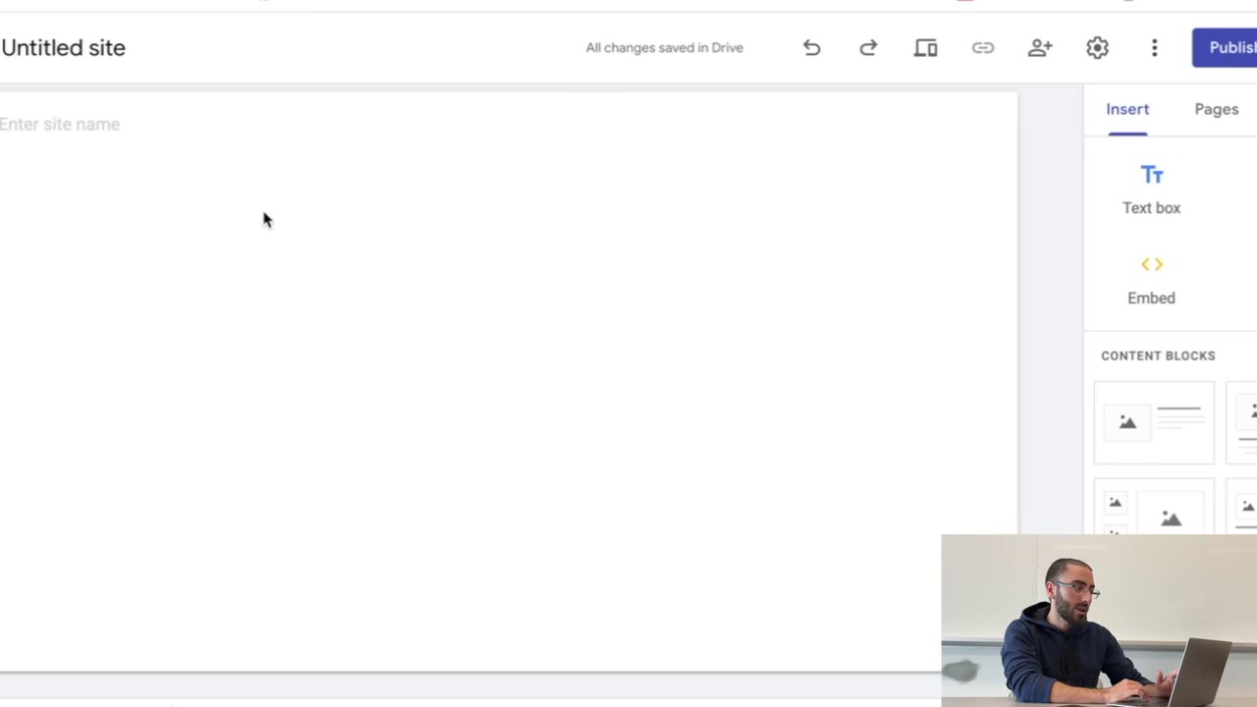
# Step: Add the photo of the white iPhone and its accessories to the page and move it toward the page's centre
pyautogui.moveTo(87, 703); pyautogui.dragTo(373, 338)
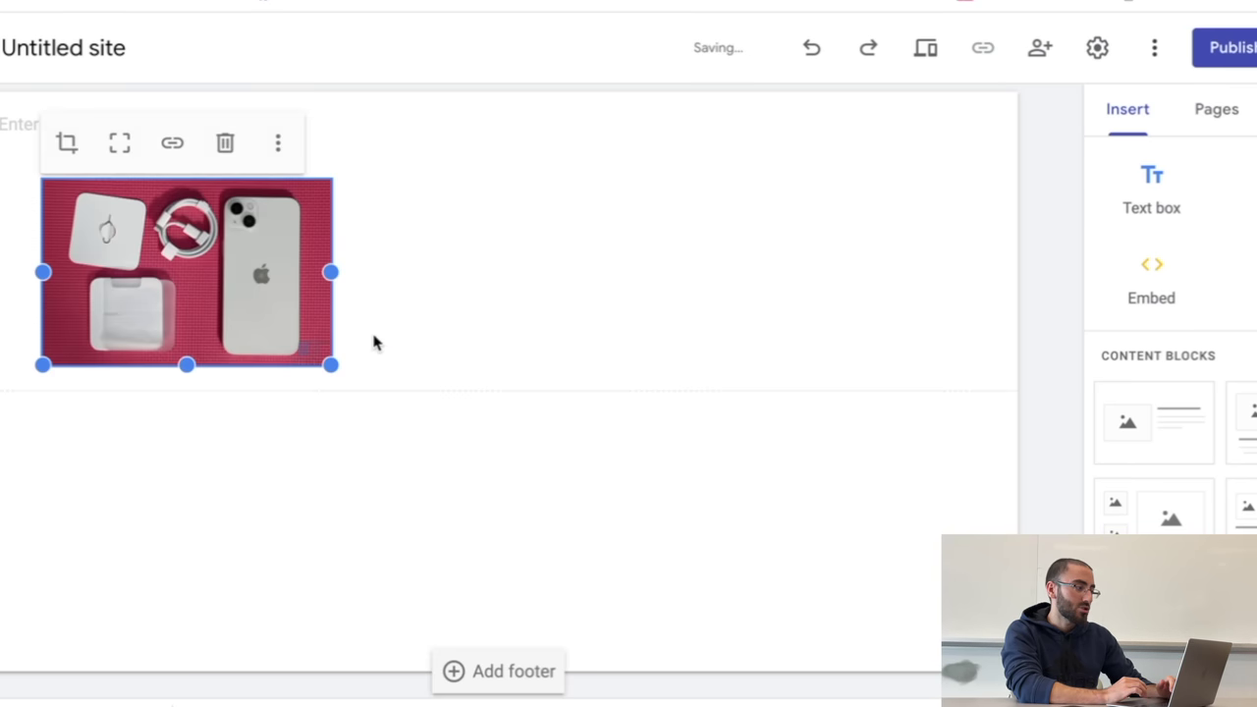
pyautogui.moveTo(167, 263); pyautogui.dragTo(365, 292)
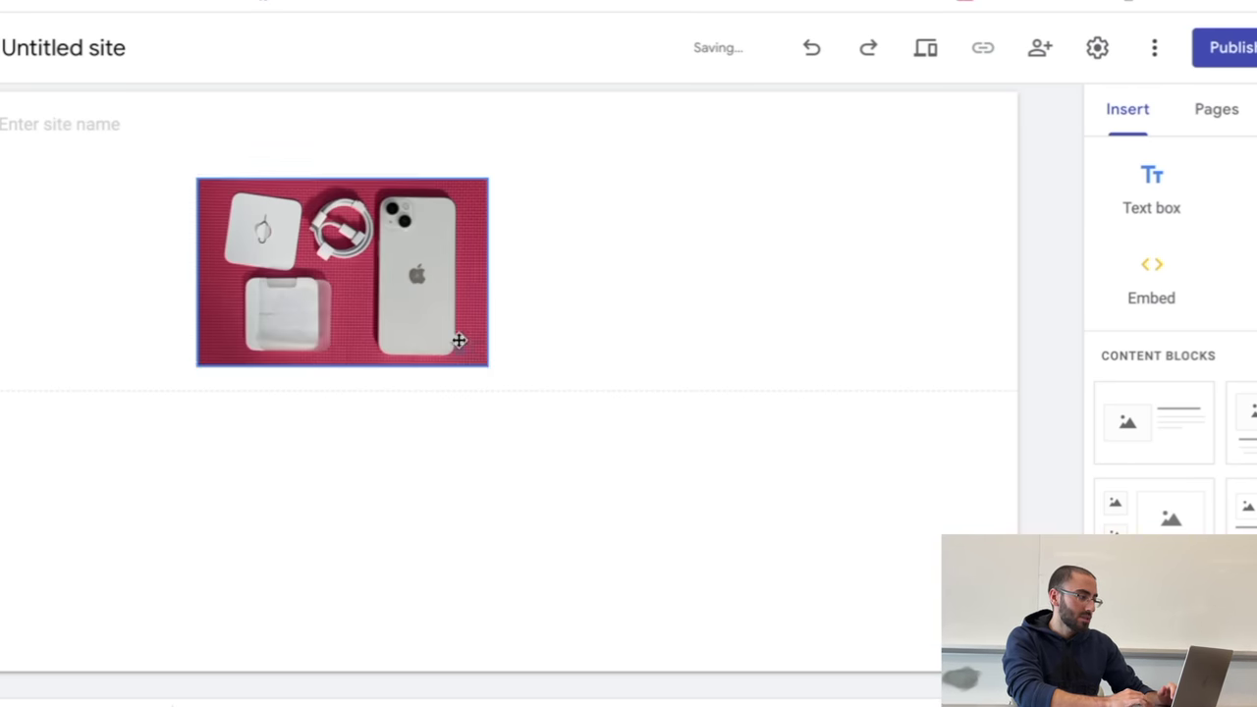
# Step: Enlarge the iPhone photo on the page to about twice its width
pyautogui.moveTo(485, 365); pyautogui.dragTo(687, 462)
pyautogui.click(264, 421)
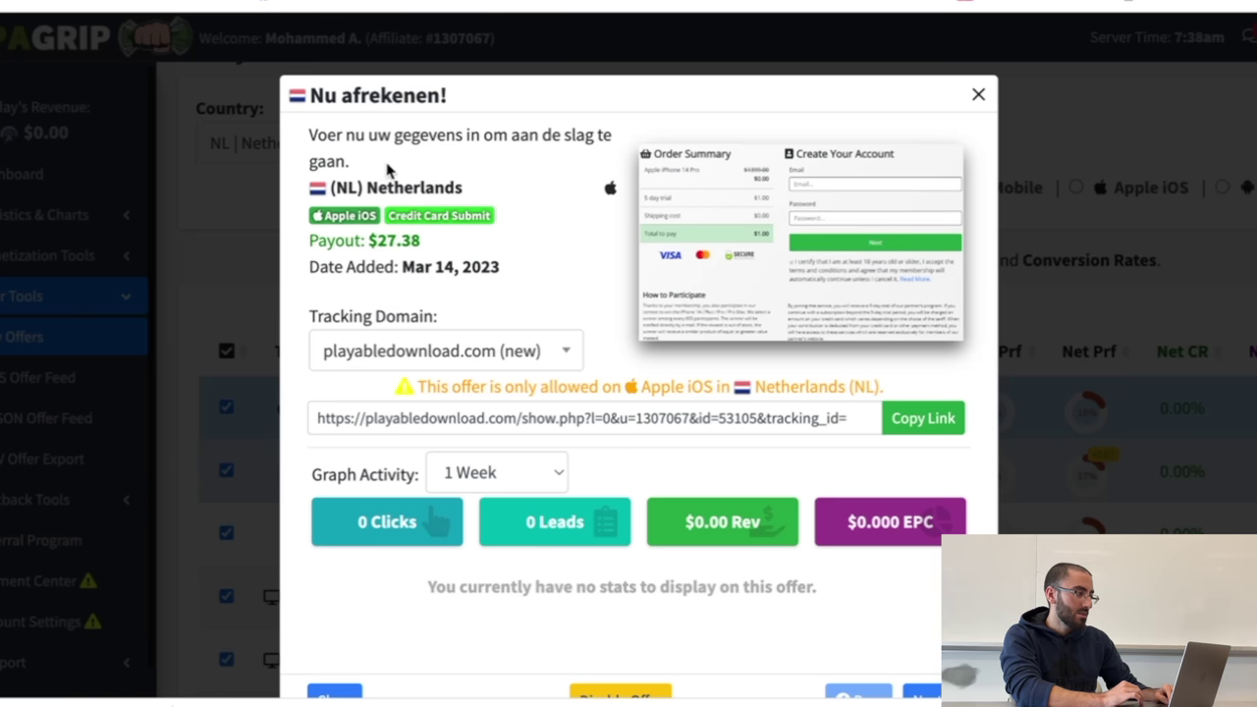
# Step: Copy the Dutch description of the "Nu afrekenen!" offer in CPAGrip and check its English translation in Google Translate
pyautogui.moveTo(387, 173); pyautogui.dragTo(312, 147)
pyautogui.hotkey('ctrl', 'c')
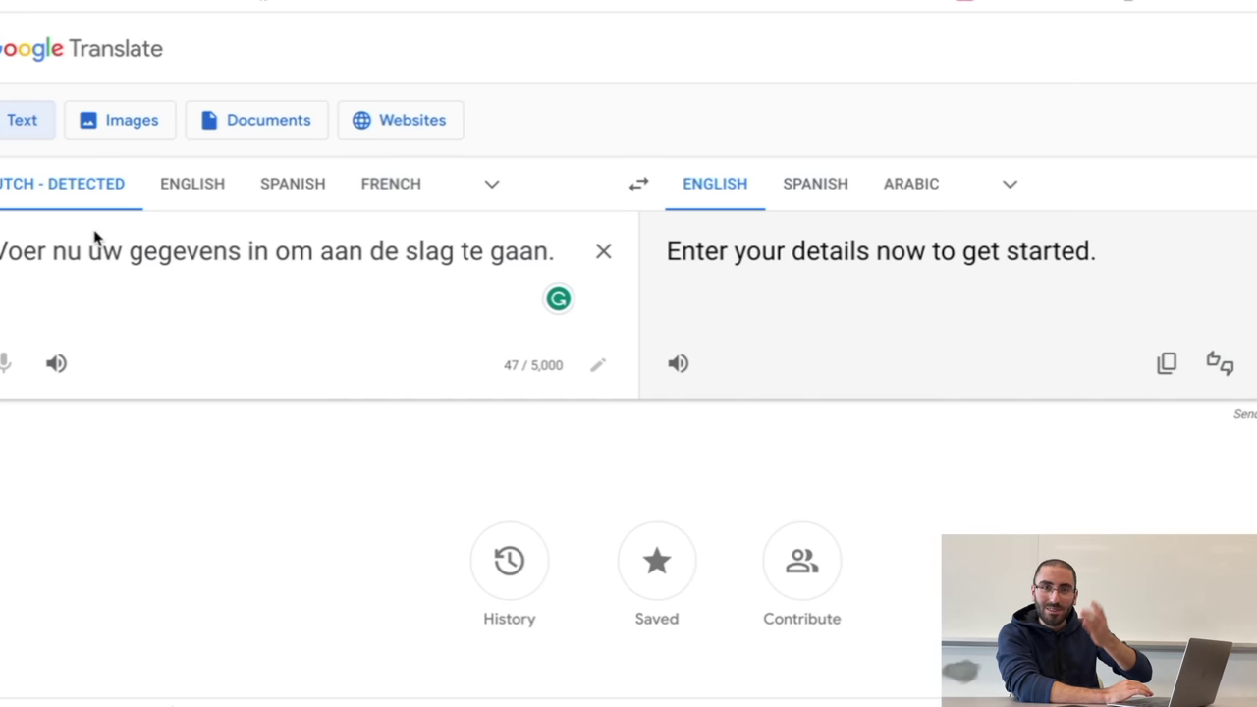
pyautogui.hotkey('ctrl', 'a')
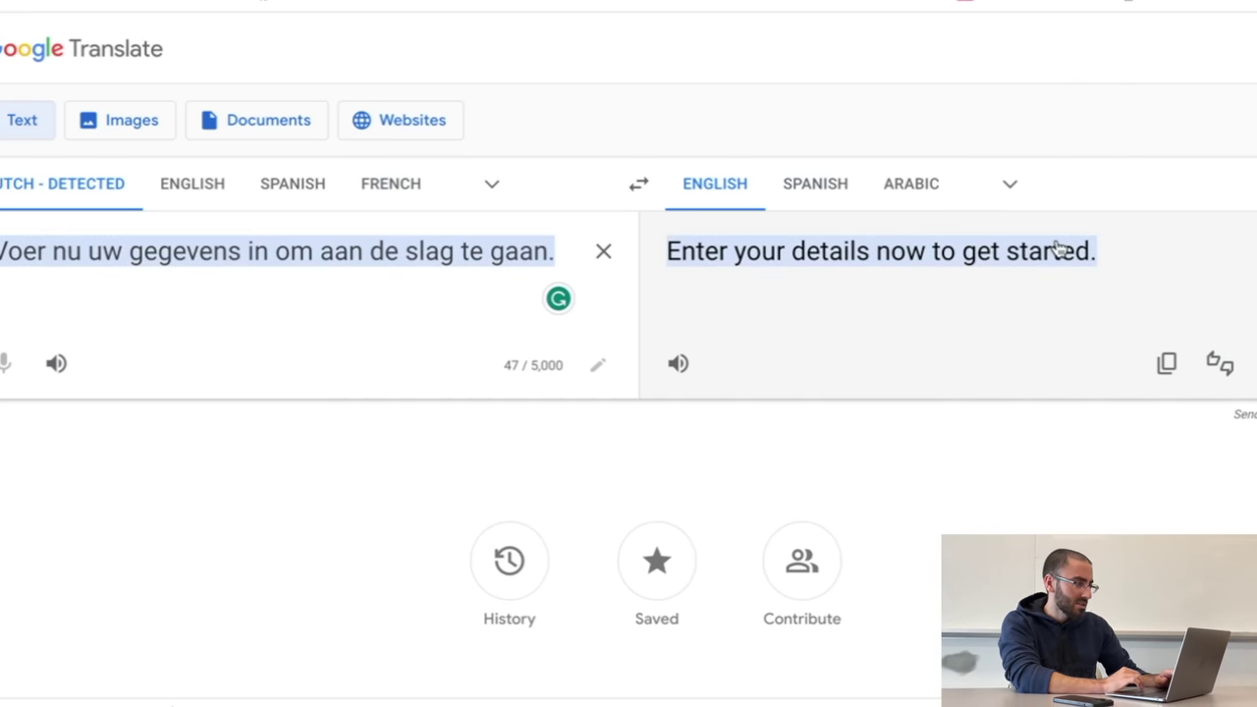
pyautogui.click(1019, 272)
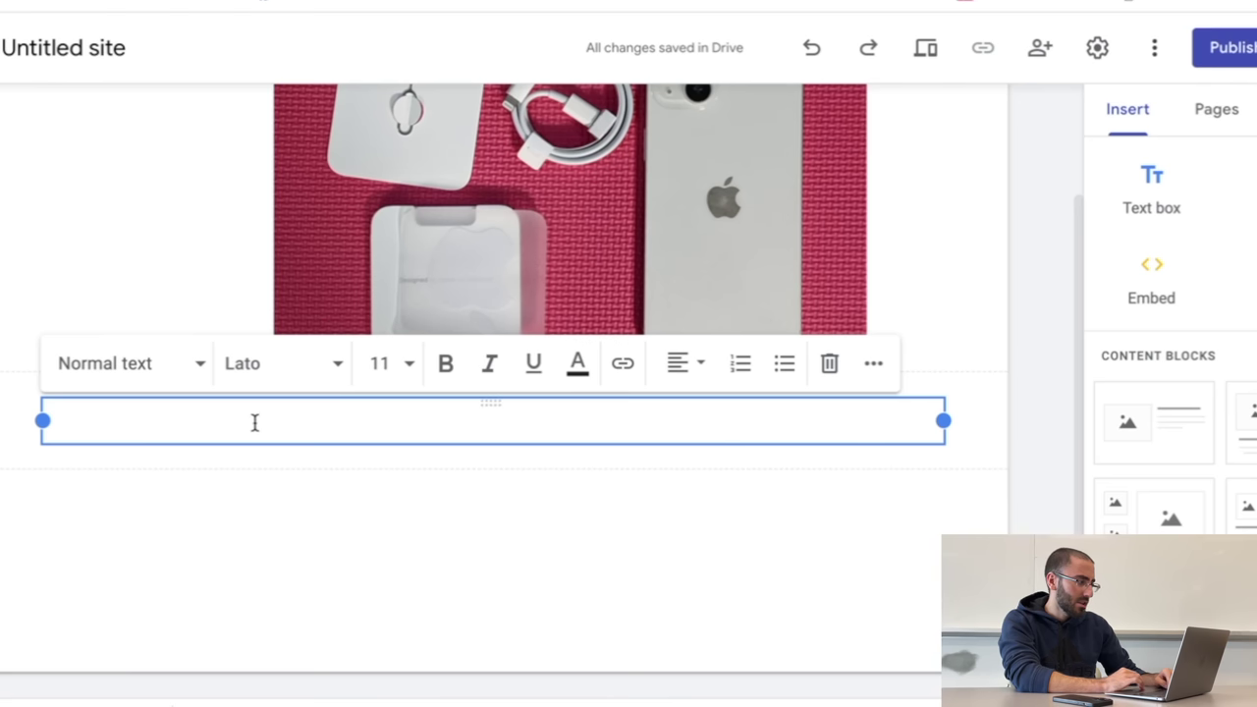
# Step: Paste "Voer nu uw gegevens in om aan de slag te gaan." into the text box below the photo, at size 18 and centred
pyautogui.hotkey('ctrl', 'v')
pyautogui.click(384, 363)
pyautogui.scroll(-2, 393, 262)
pyautogui.click(393, 266)
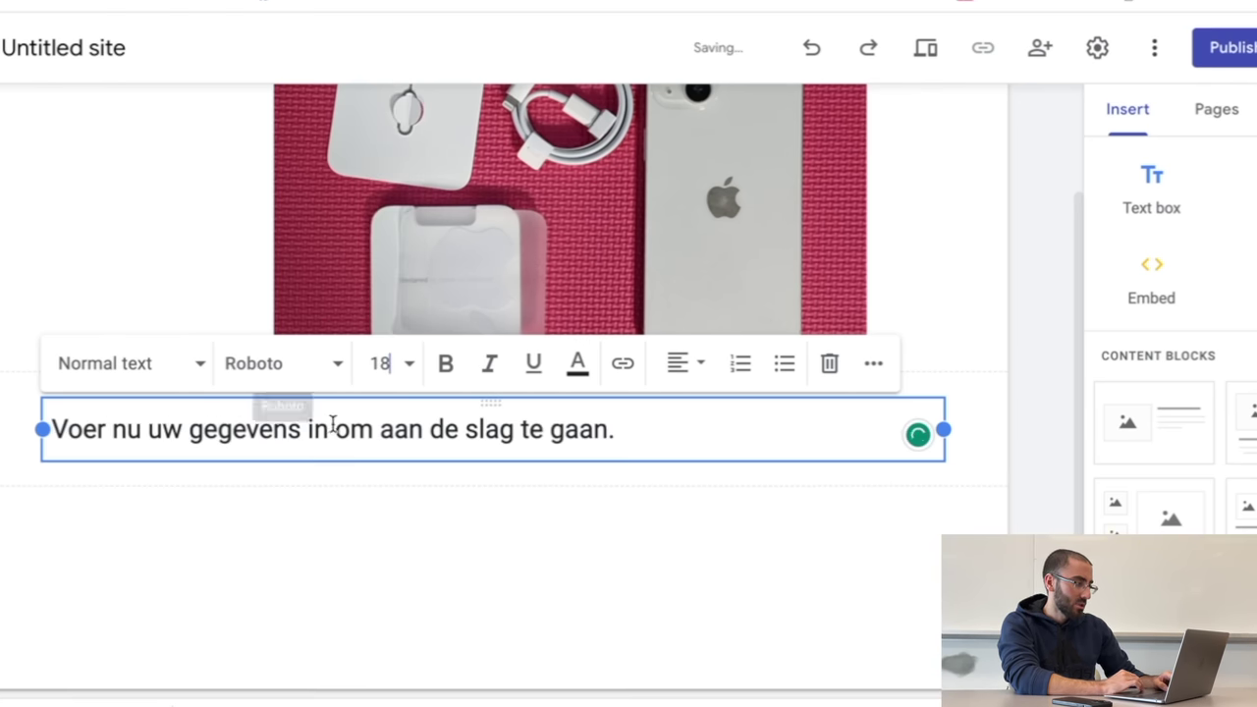
pyautogui.click(676, 365)
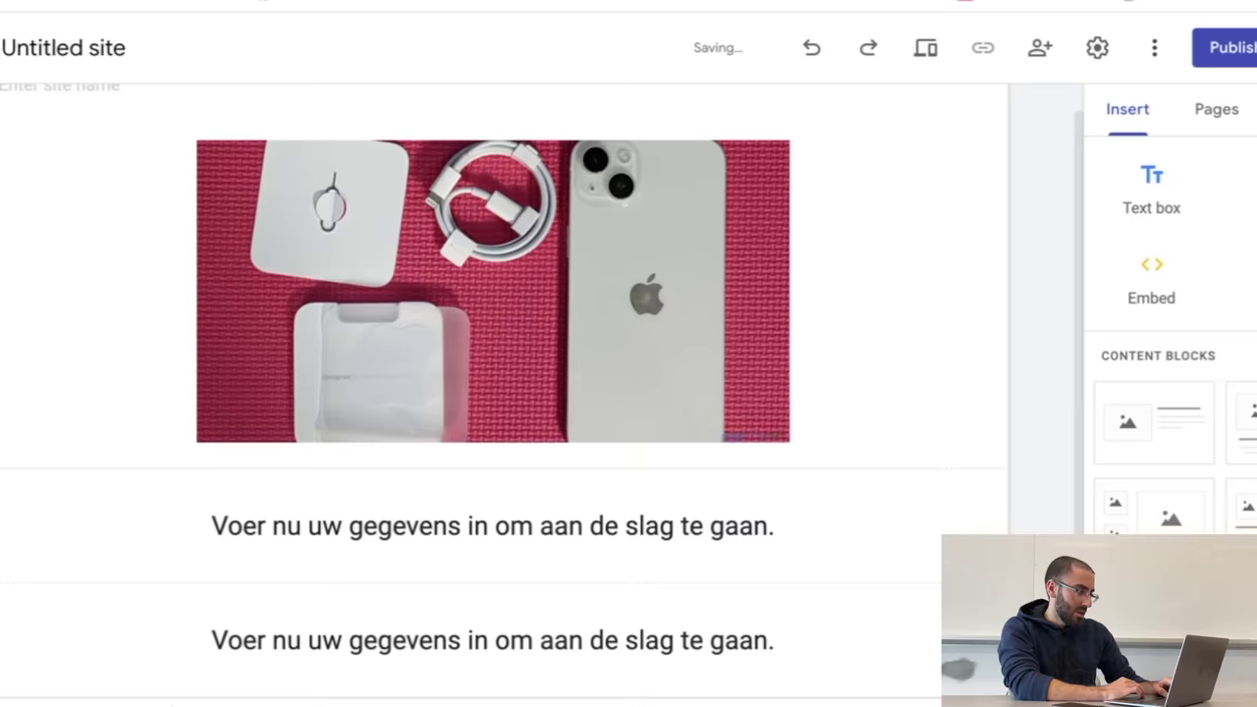
# Step: Duplicate the Dutch text section and move one copy above the iPhone photo
pyautogui.scroll(-3, 344, 352)
pyautogui.scroll(3, 246, 432)
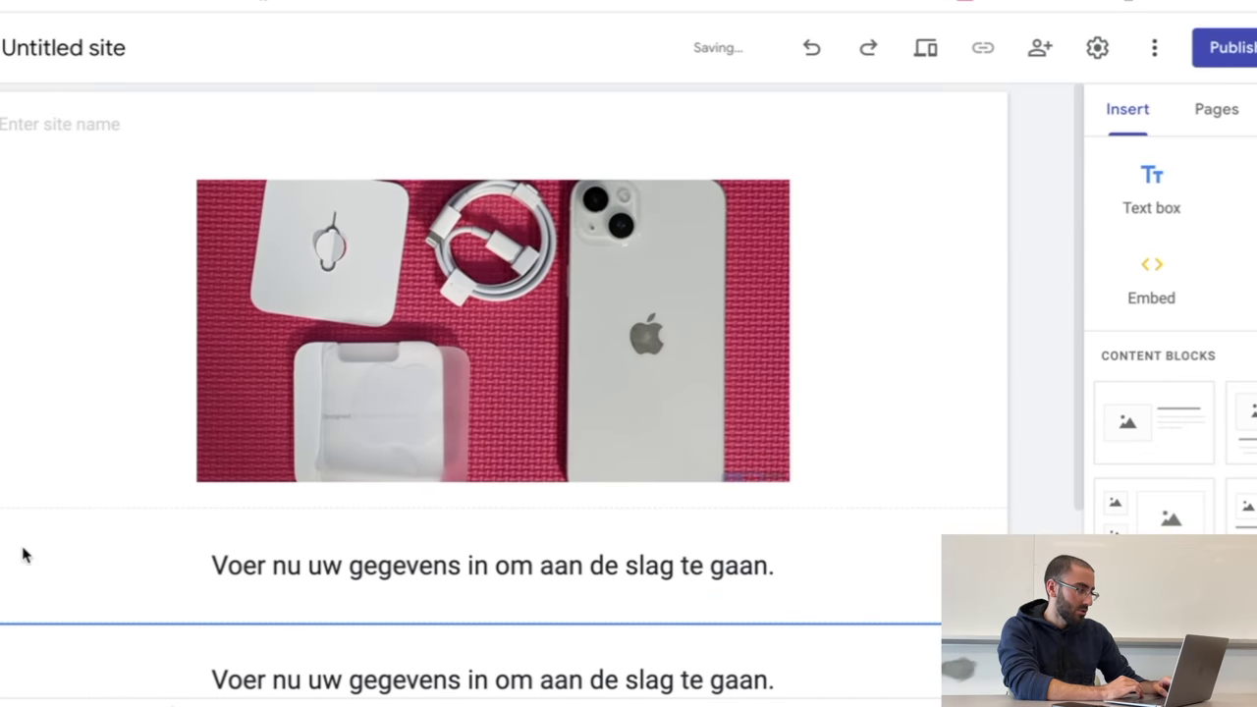
pyautogui.moveTo(2, 560); pyautogui.dragTo(2, 161)
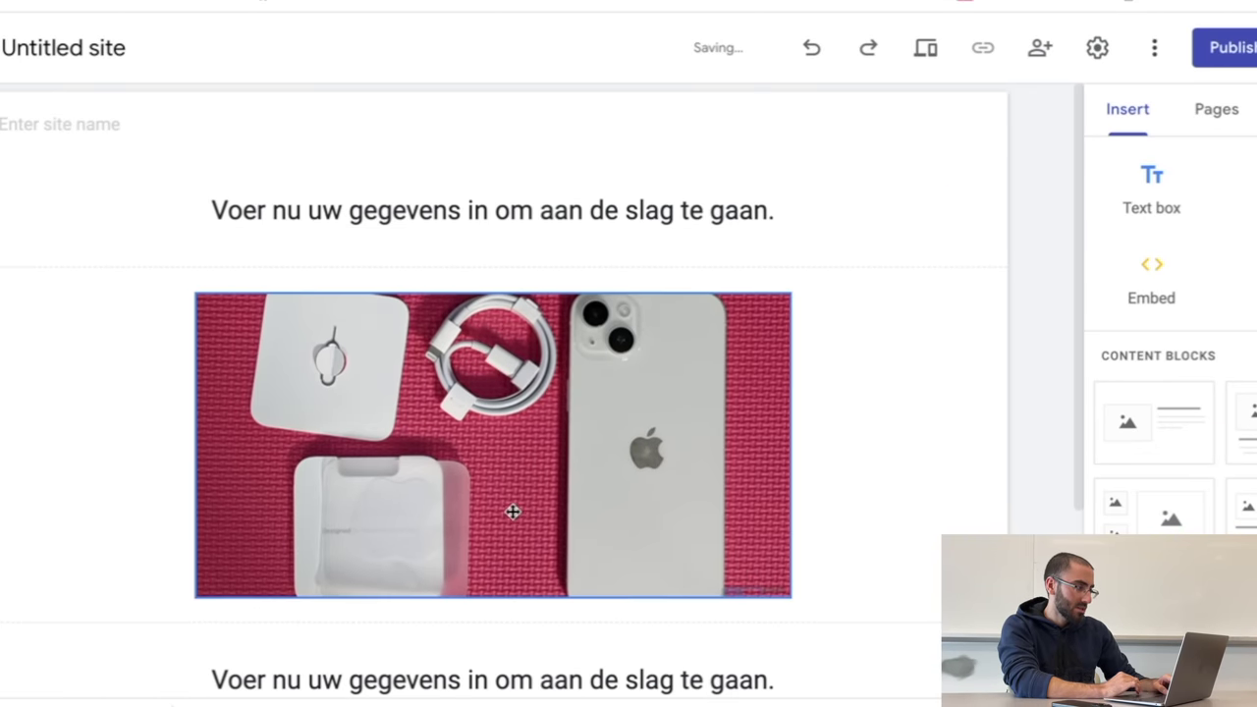
pyautogui.scroll(-1, 411, 550)
pyautogui.scroll(1, 411, 550)
# Step: Translate "Enter Your Details for A Chance to Win an iPhone 14" into Dutch and replace the text above the photo with the translation
pyautogui.tripleClick(346, 167)
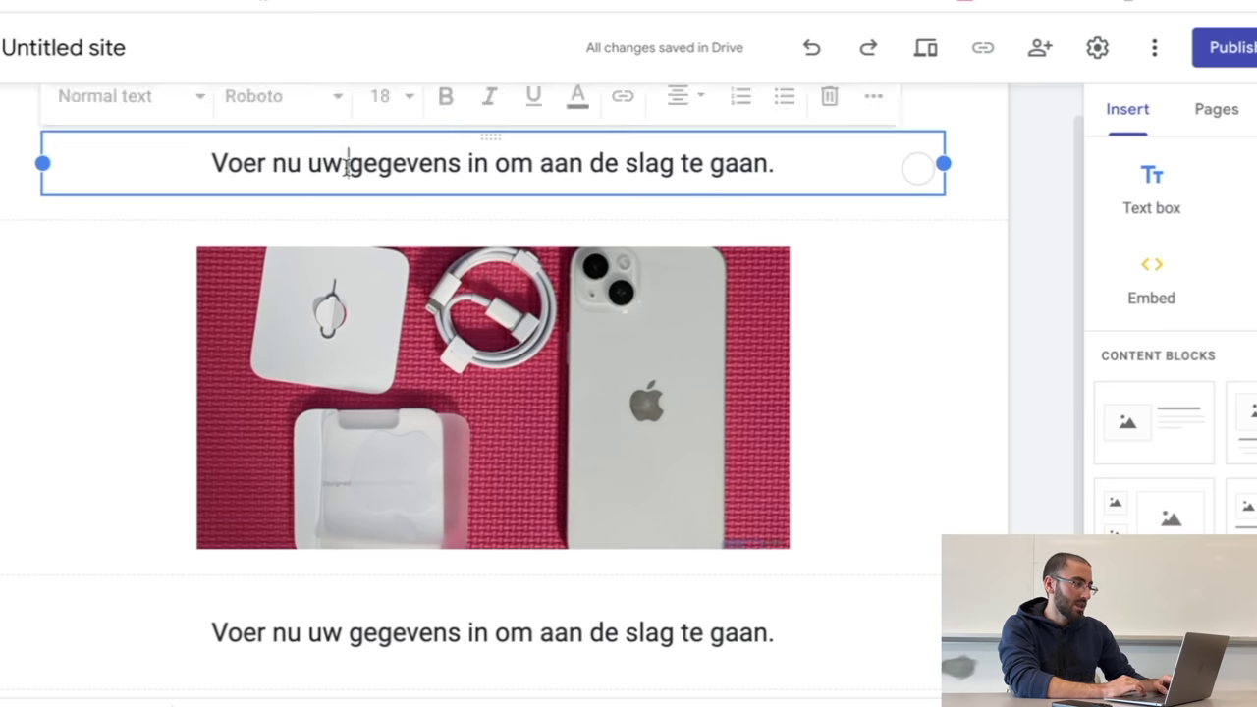
pyautogui.hotkey('ctrl', 'Tab')
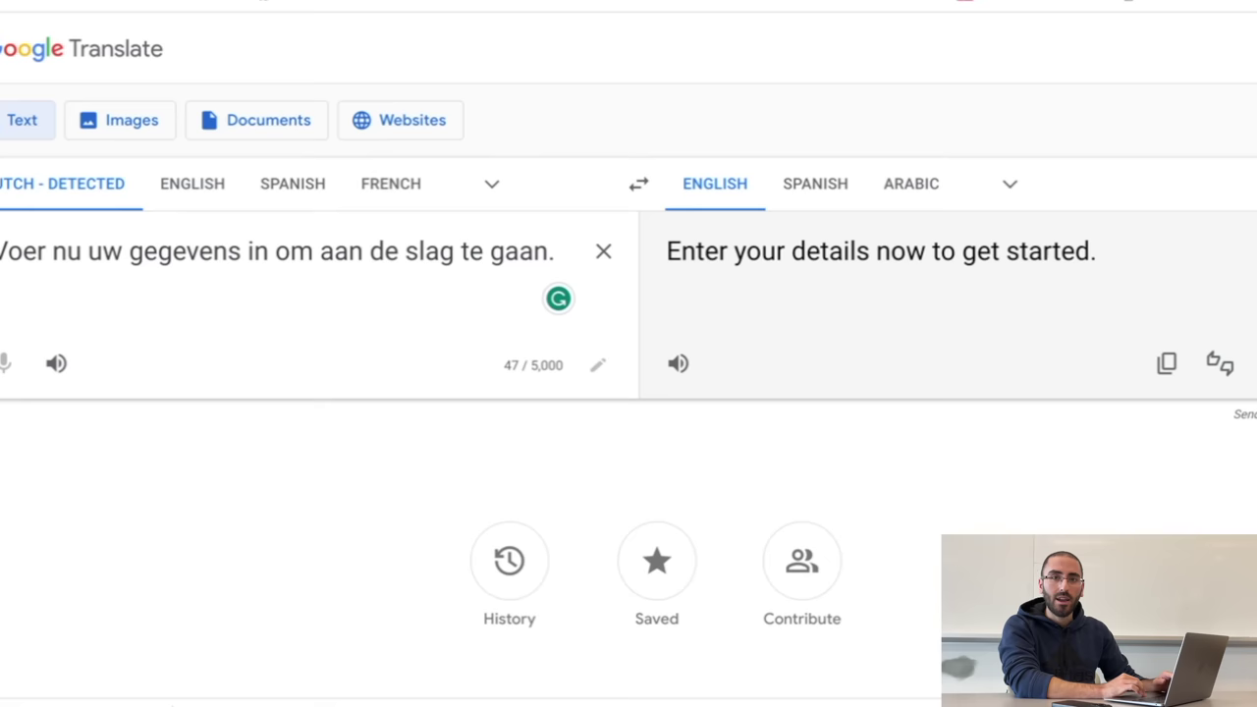
pyautogui.hotkey('ctrl', 'a')
pyautogui.write('Enter Your Details for A Cha')
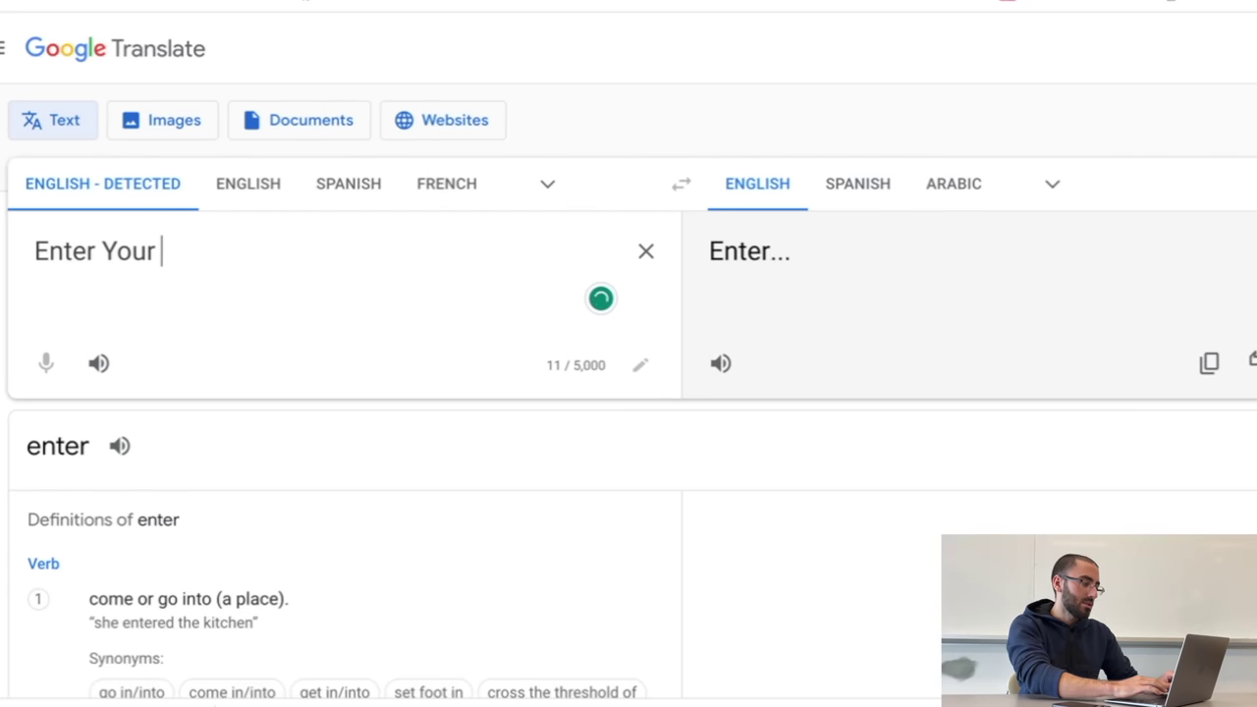
pyautogui.write('nce ')
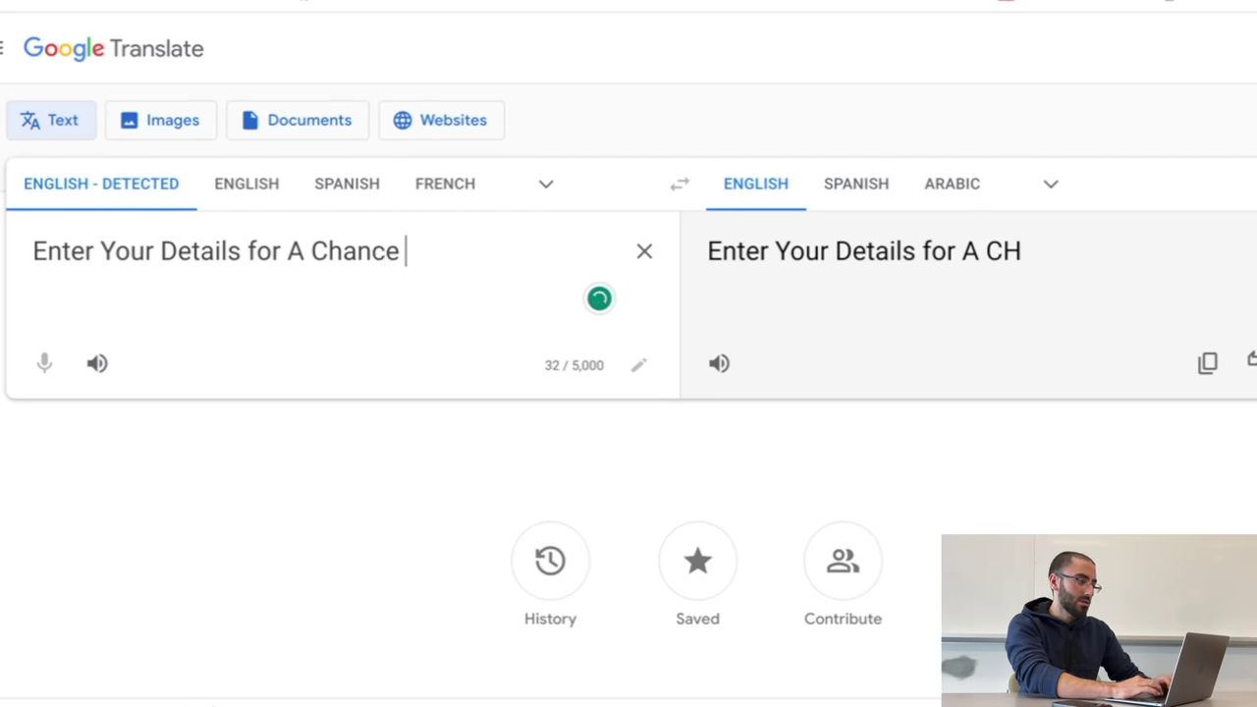
pyautogui.write('to Win an IPhone 14')
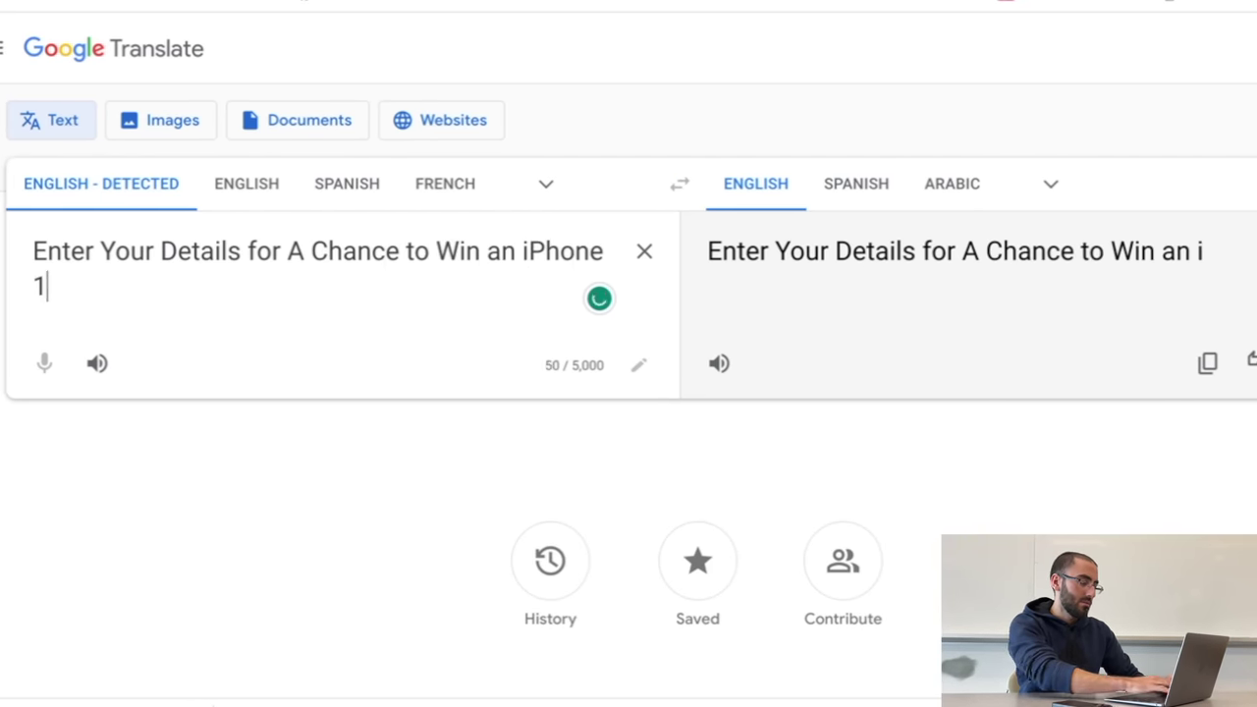
pyautogui.click(258, 196)
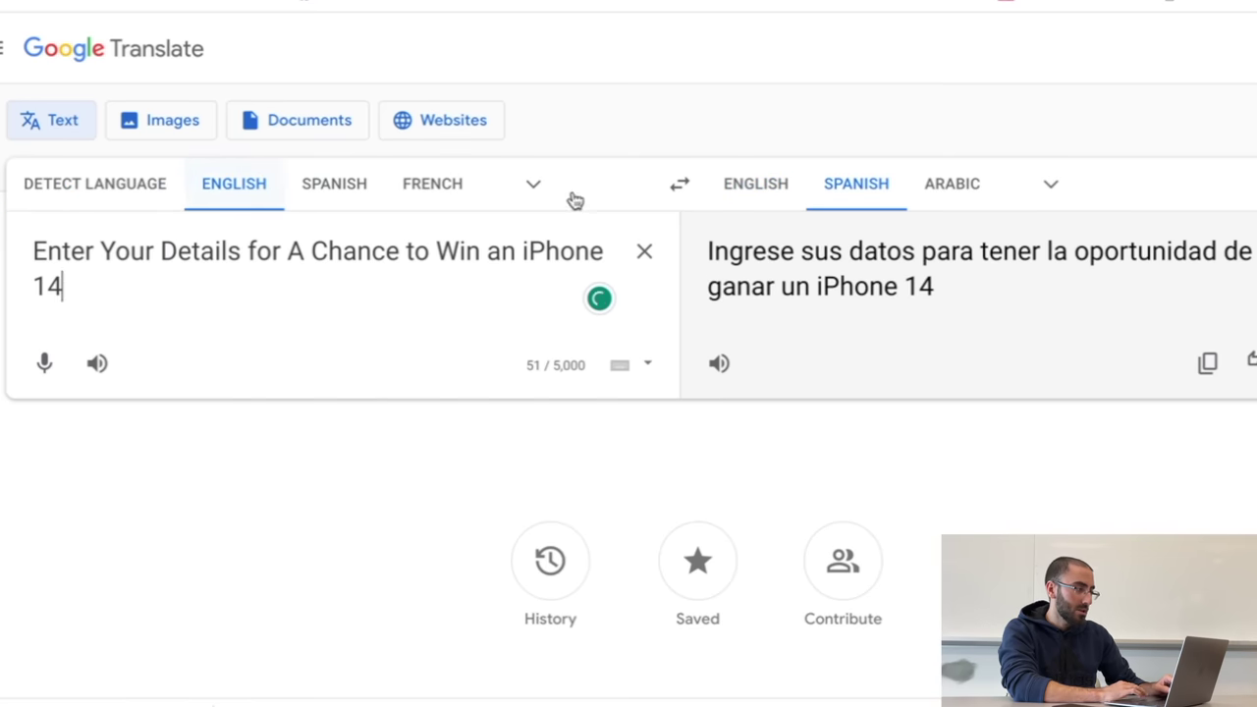
pyautogui.click(1049, 182)
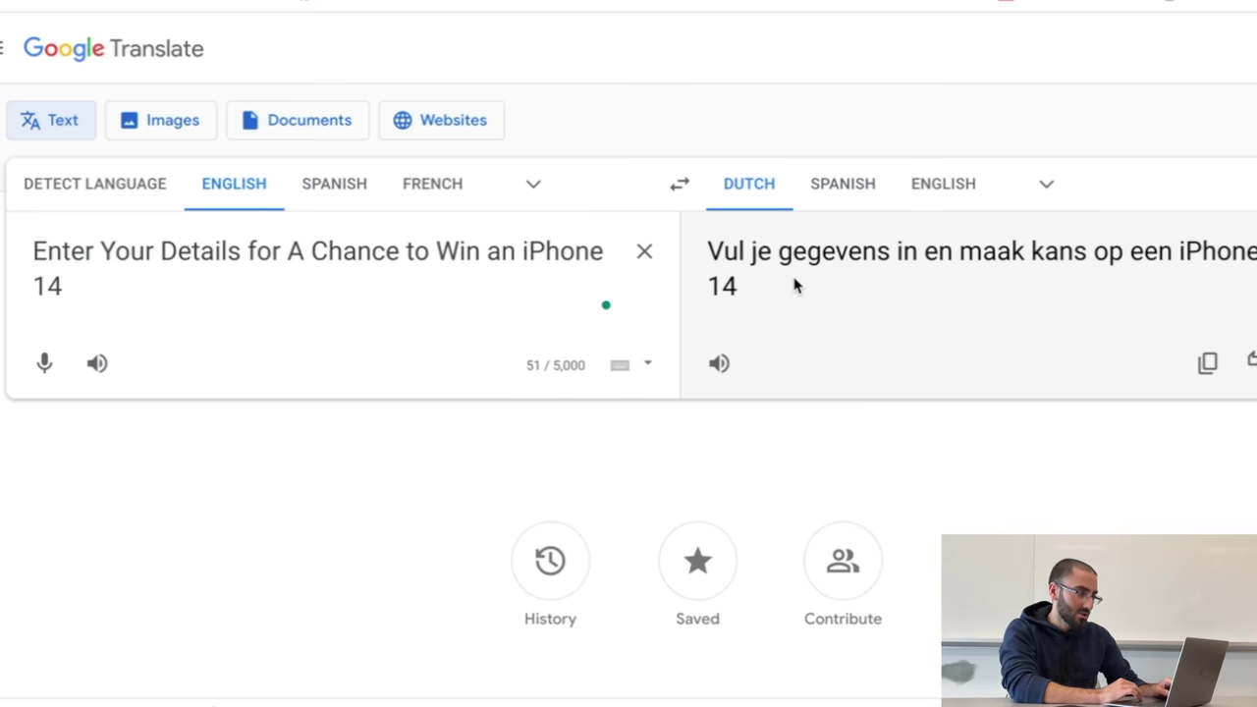
pyautogui.click(731, 293)
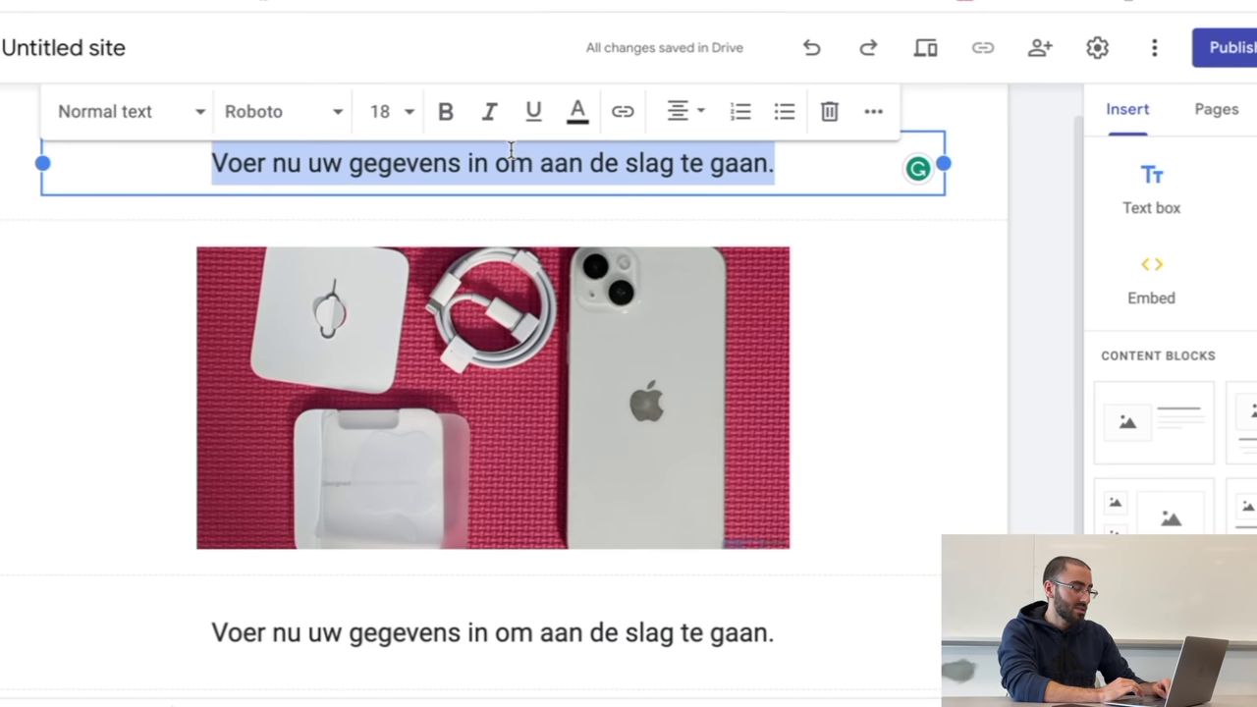
pyautogui.write('Vul je gegevens in en maak kans op een iPhone 14')
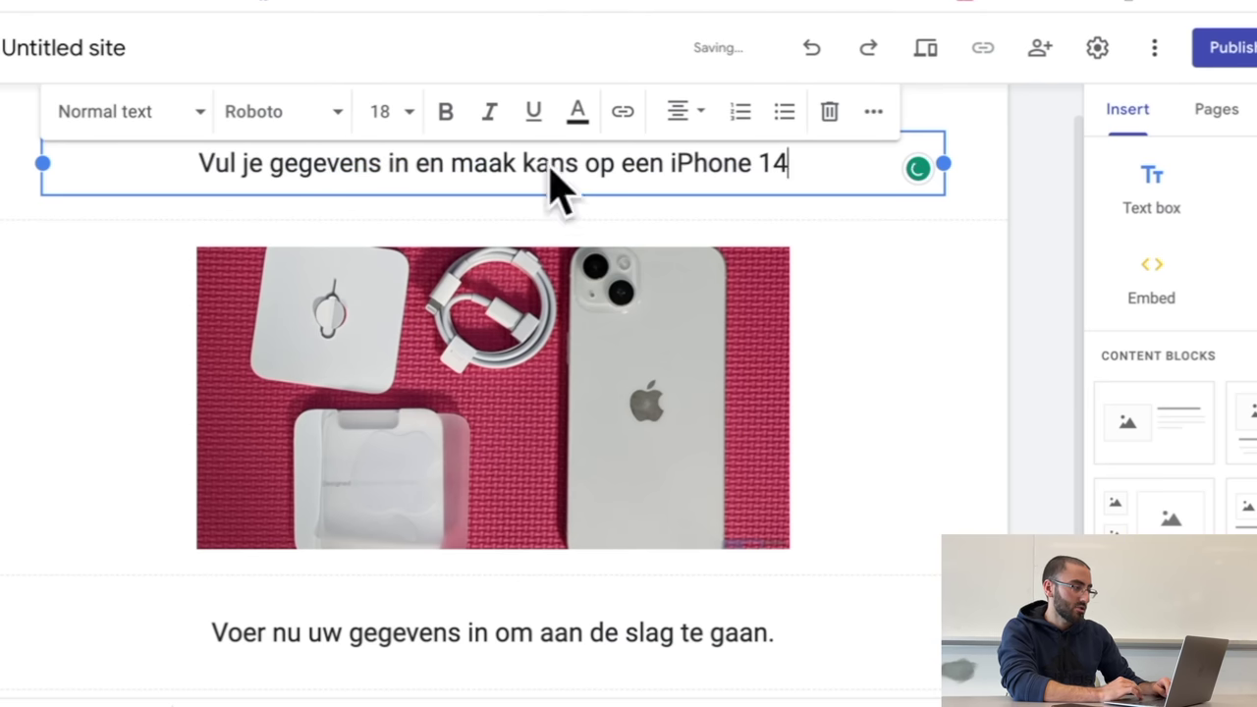
# Step: Copy the "Nu afrekenen!" offer's tracking link from CPAGrip and apply it as a hyperlink to the text below the photo
pyautogui.scroll(-2, 413, 393)
pyautogui.click(362, 517)
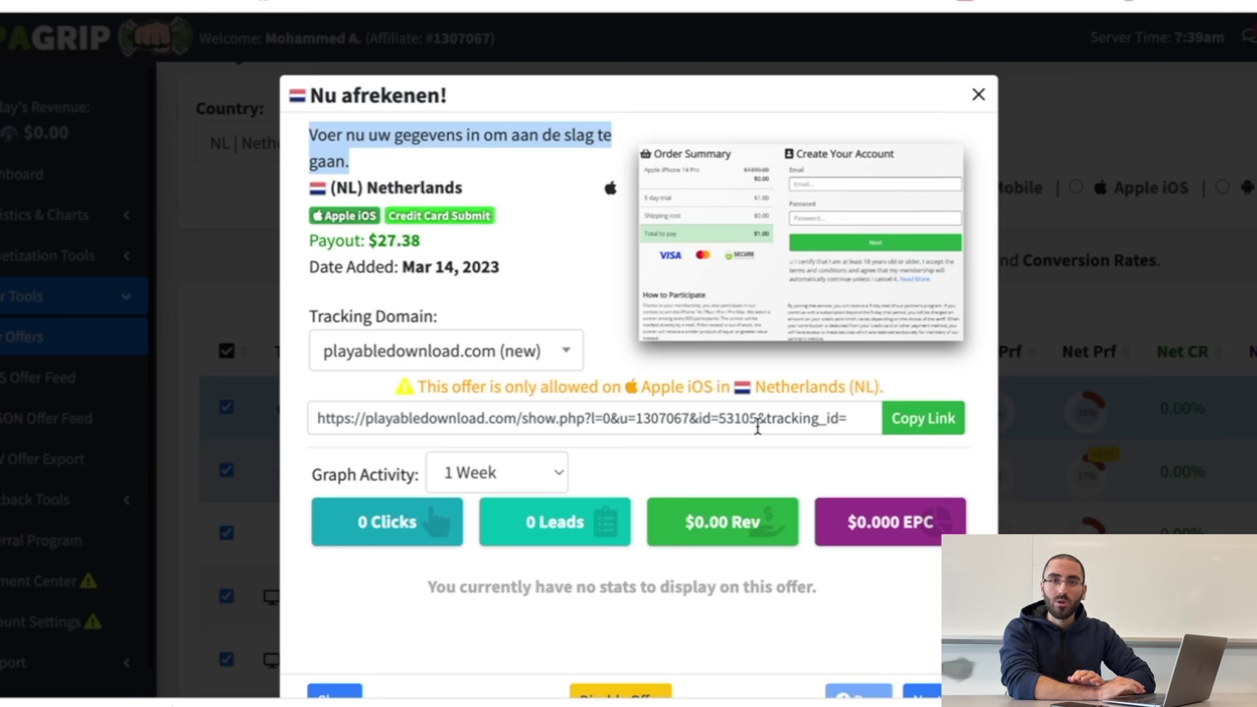
pyautogui.click(913, 418)
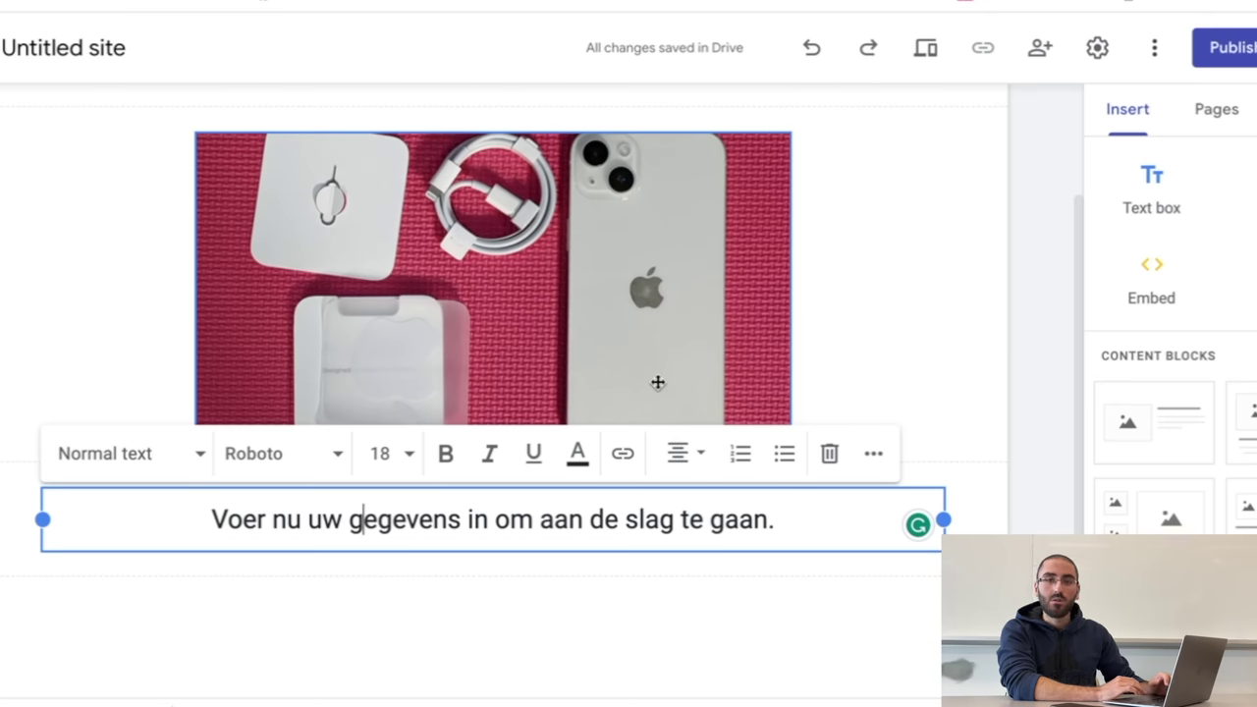
pyautogui.tripleClick(318, 518)
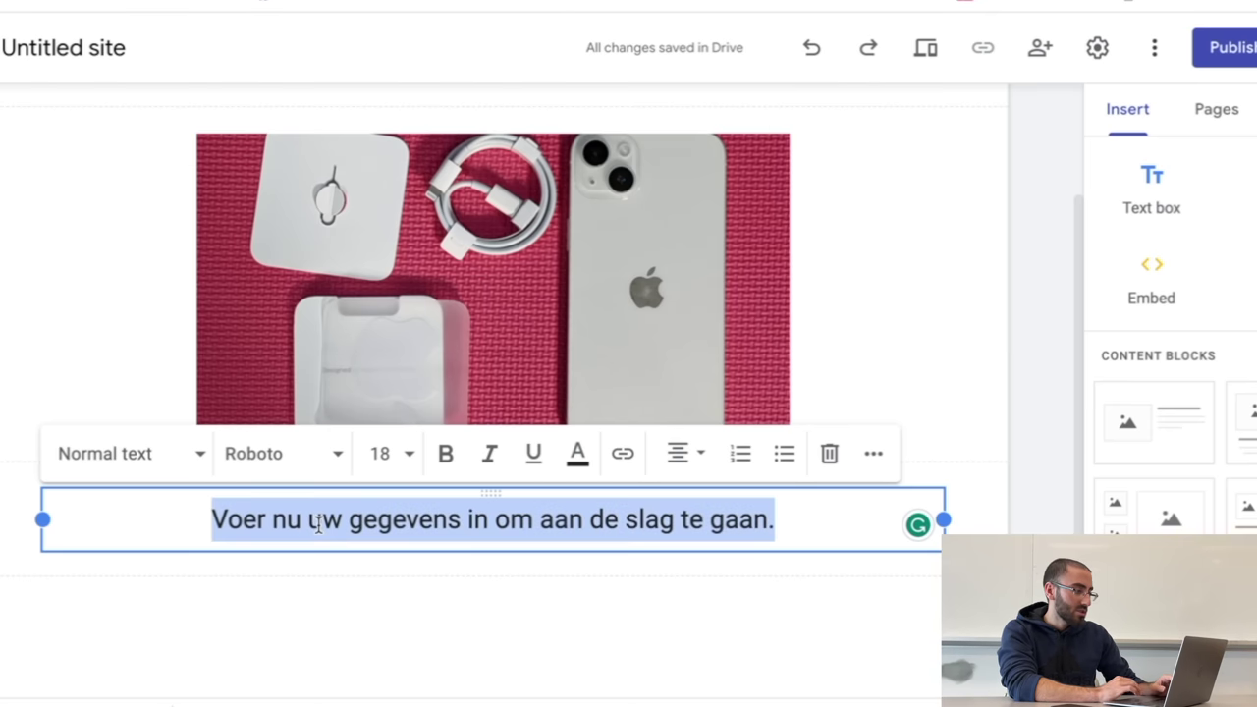
pyautogui.click(622, 453)
pyautogui.hotkey('ctrl', 'v')
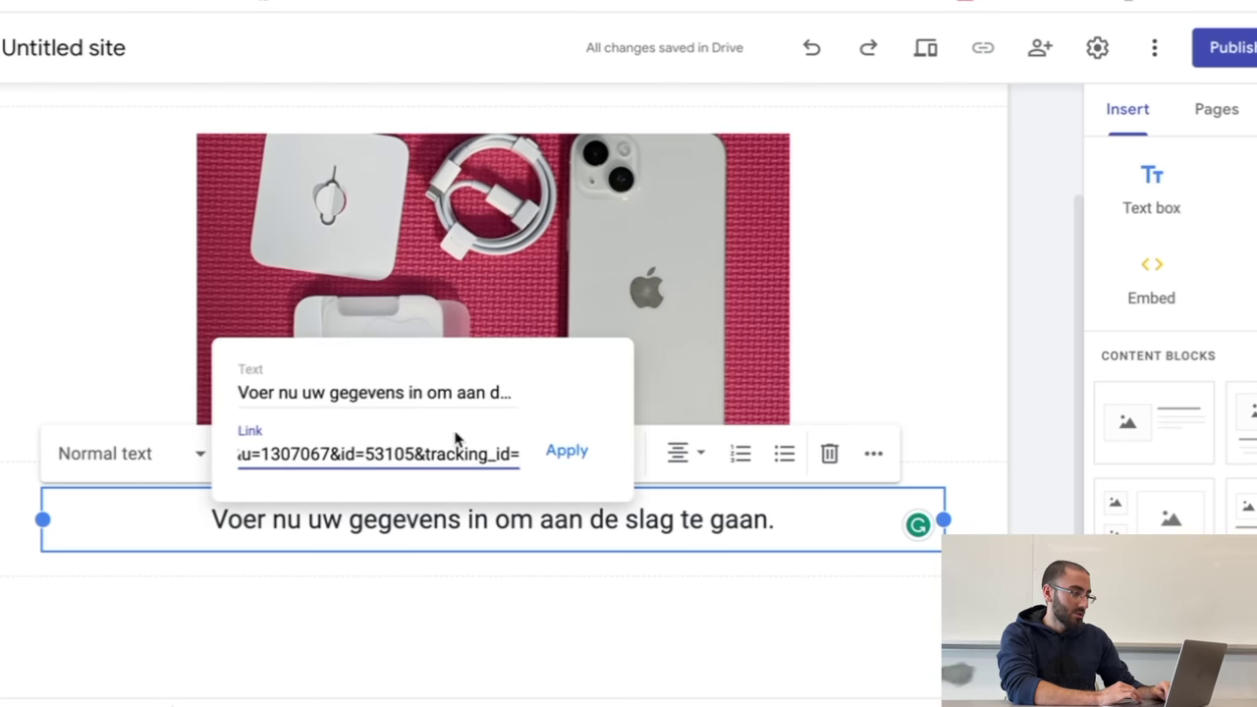
pyautogui.click(567, 450)
pyautogui.scroll(-1, 970, 456)
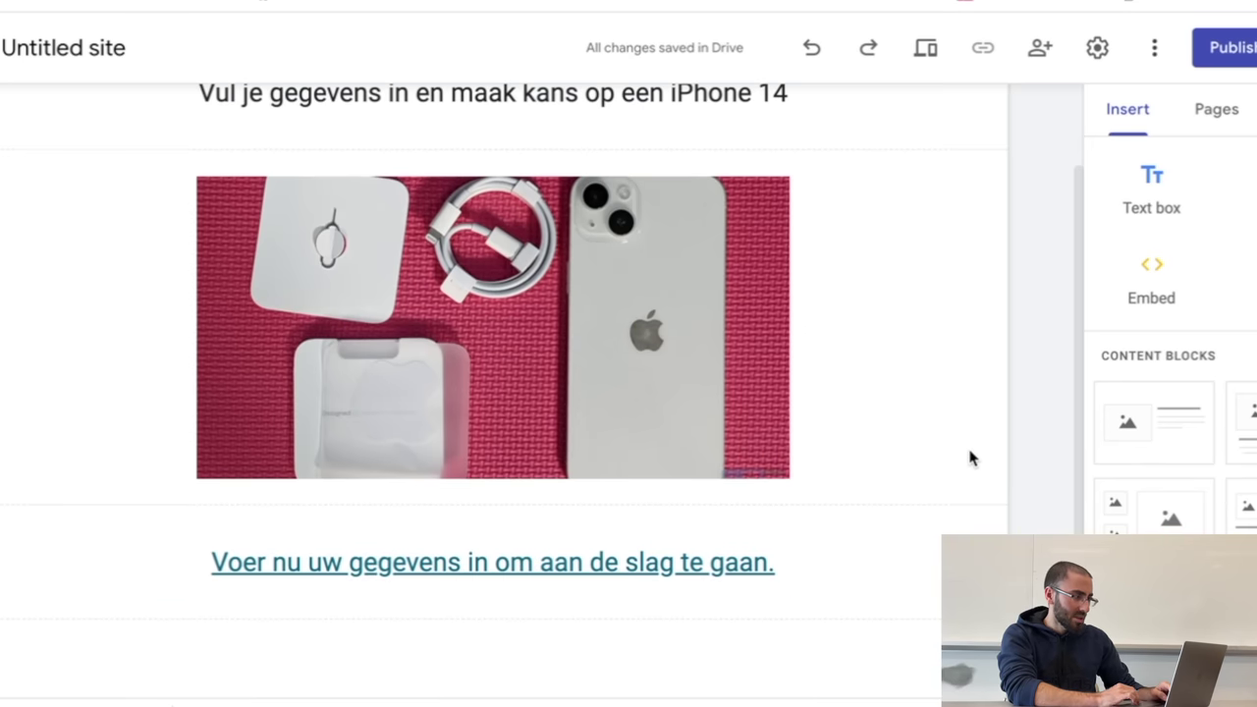
# Step: Uncrop the iPhone photo on the page to its full height
pyautogui.click(746, 461)
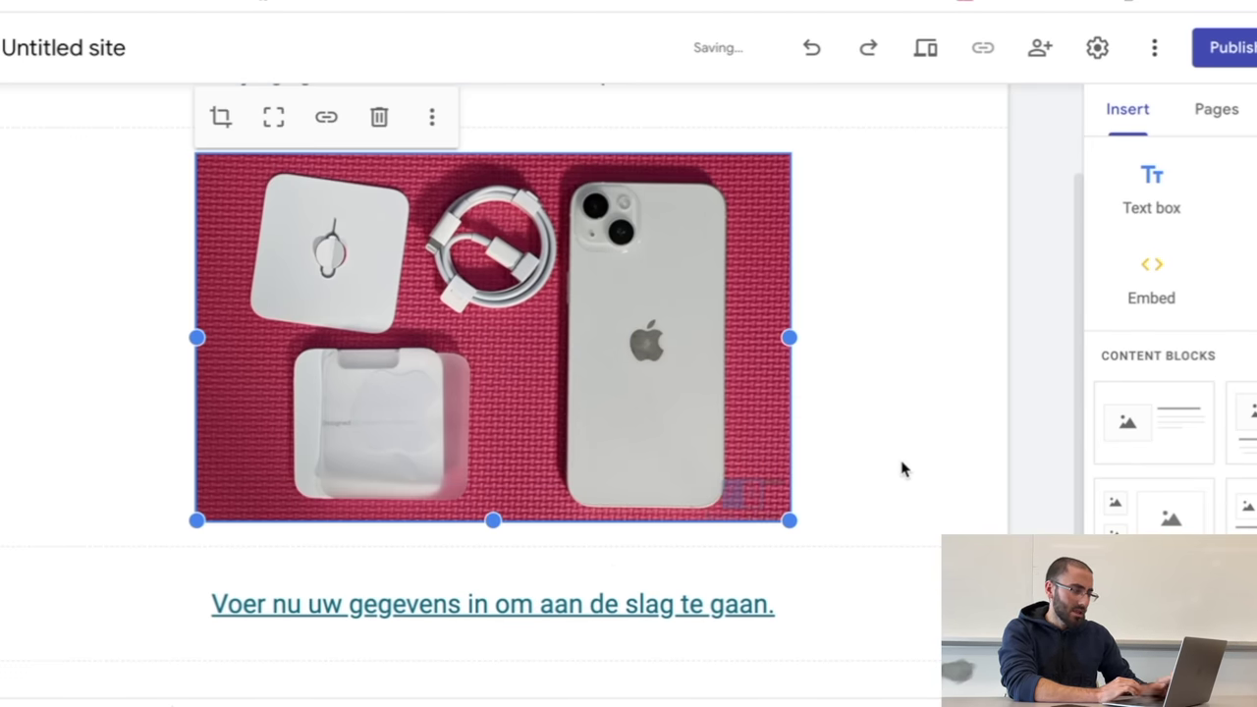
pyautogui.scroll(2, 915, 436)
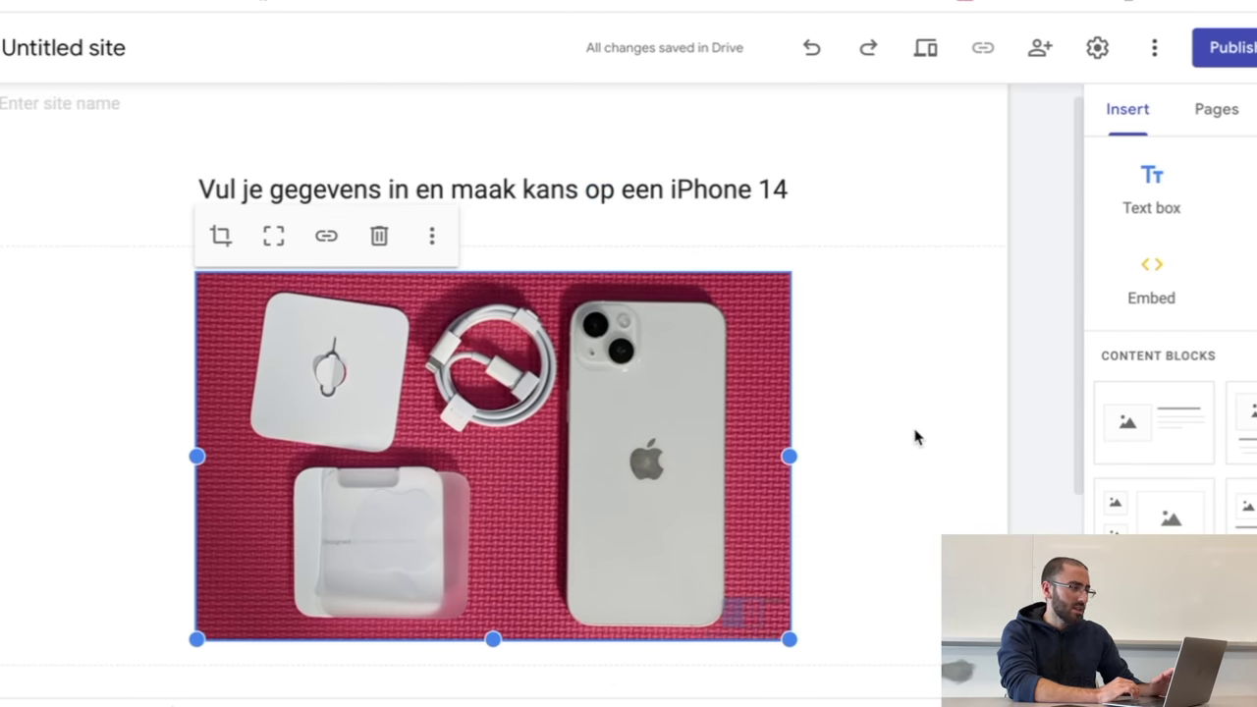
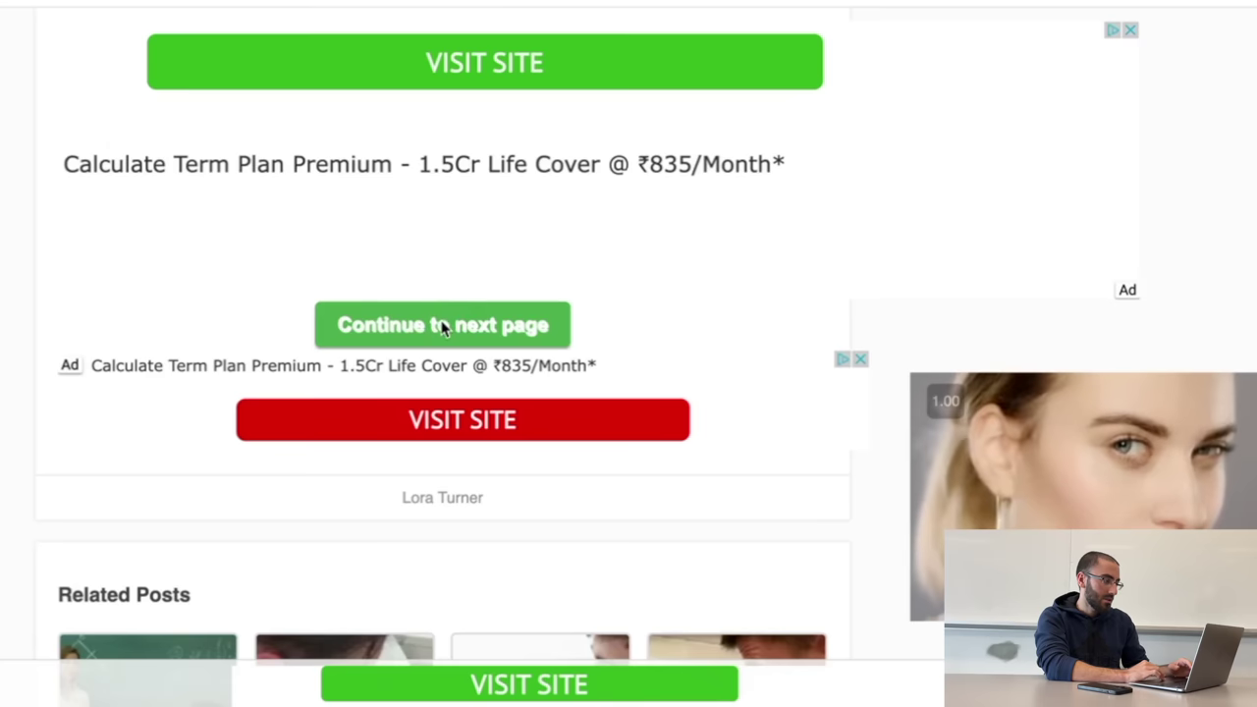
# Step: Continue to the next page of the short link, dismiss the ad and highlight the last-step captcha instruction
pyautogui.click(443, 316)
pyautogui.click(443, 307)
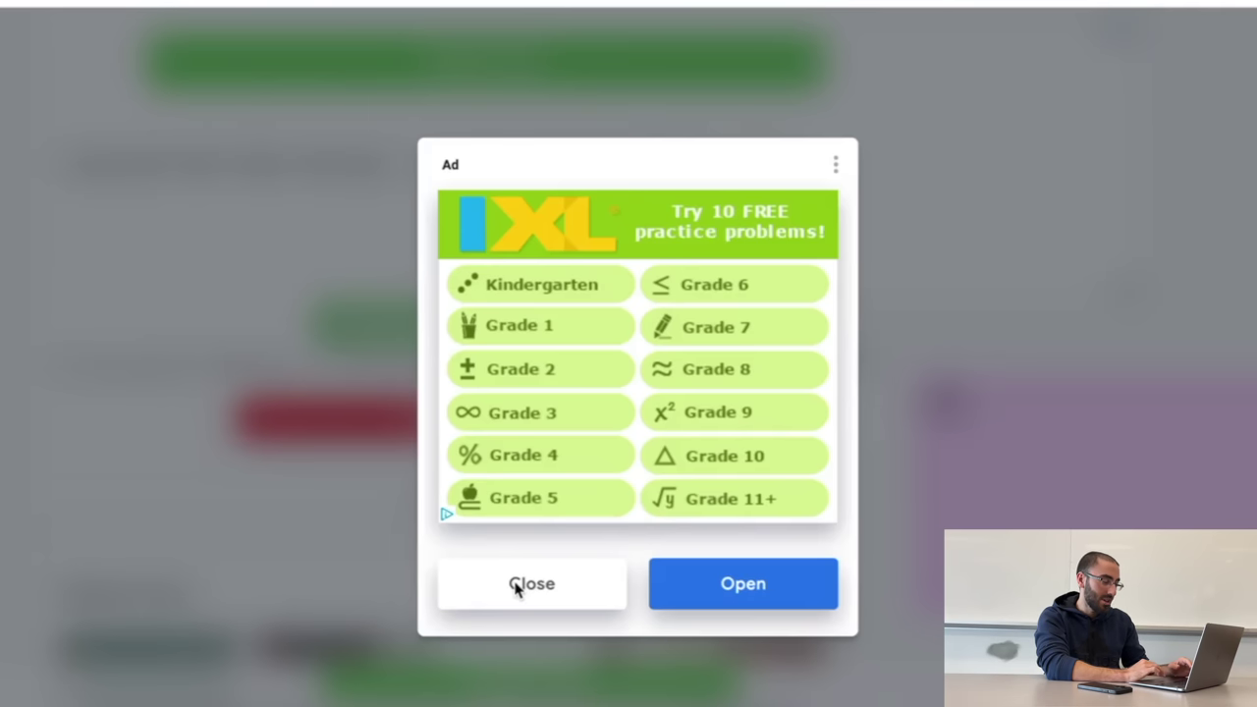
pyautogui.click(518, 587)
pyautogui.moveTo(174, 135); pyautogui.dragTo(383, 137)
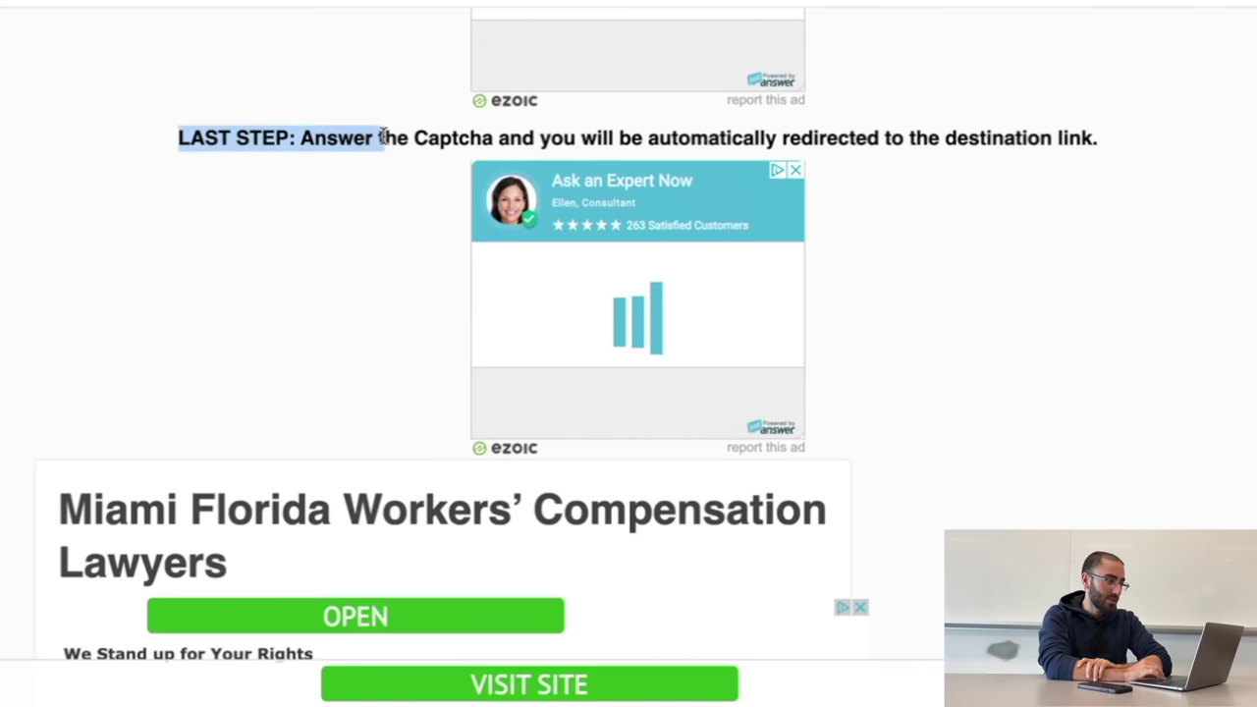
pyautogui.moveTo(727, 138); pyautogui.dragTo(1052, 138)
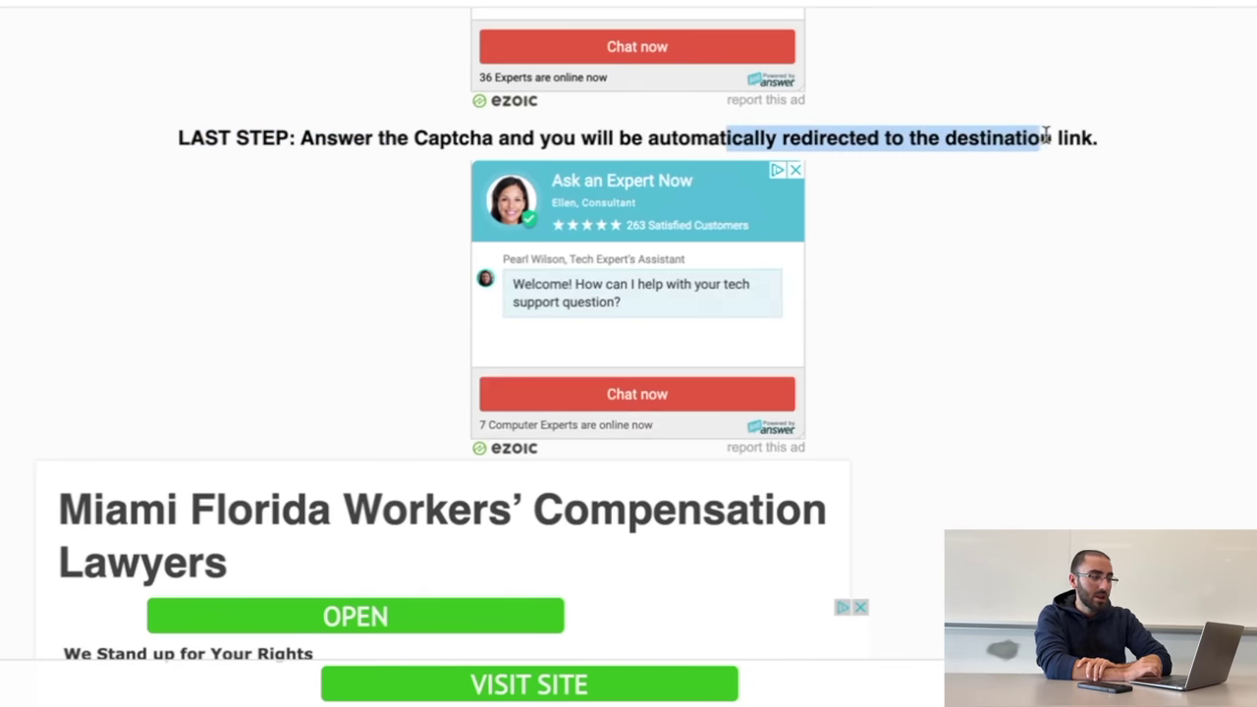
# Step: Answer the captcha by marking the images containing a vinyl and submit it for verification
pyautogui.scroll(-6, 295, 168)
pyautogui.click(304, 169)
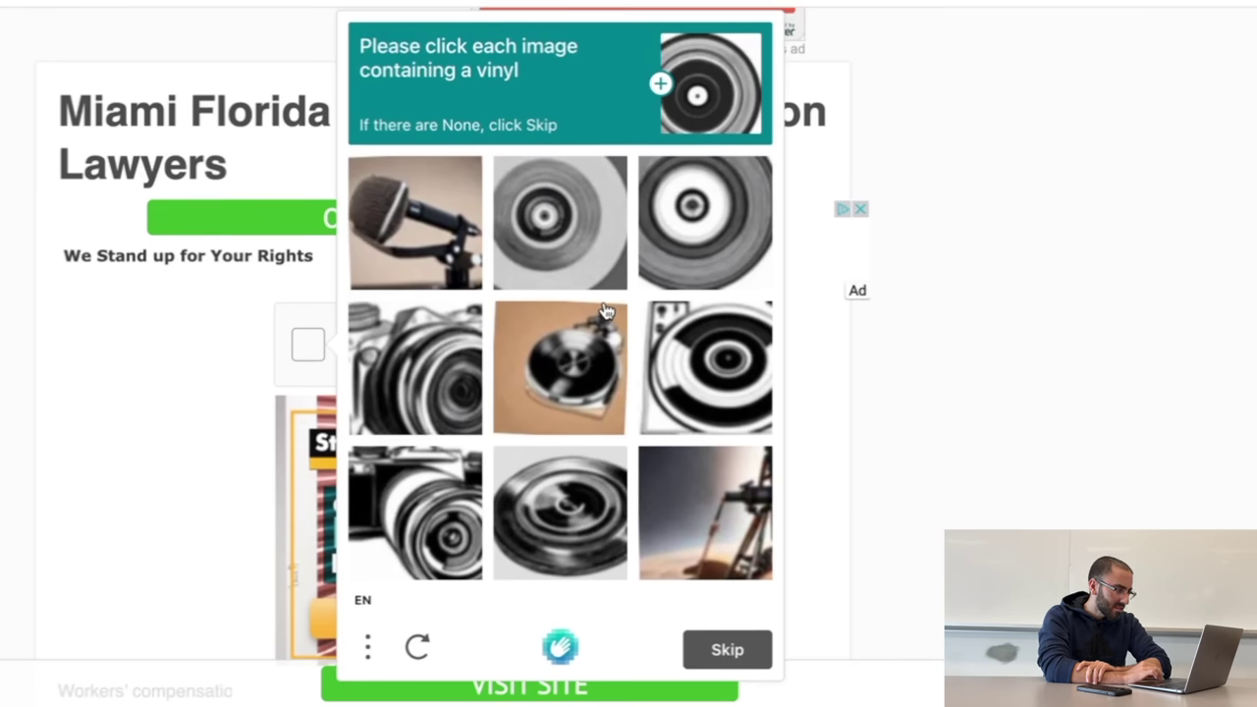
pyautogui.click(553, 234)
pyautogui.click(671, 332)
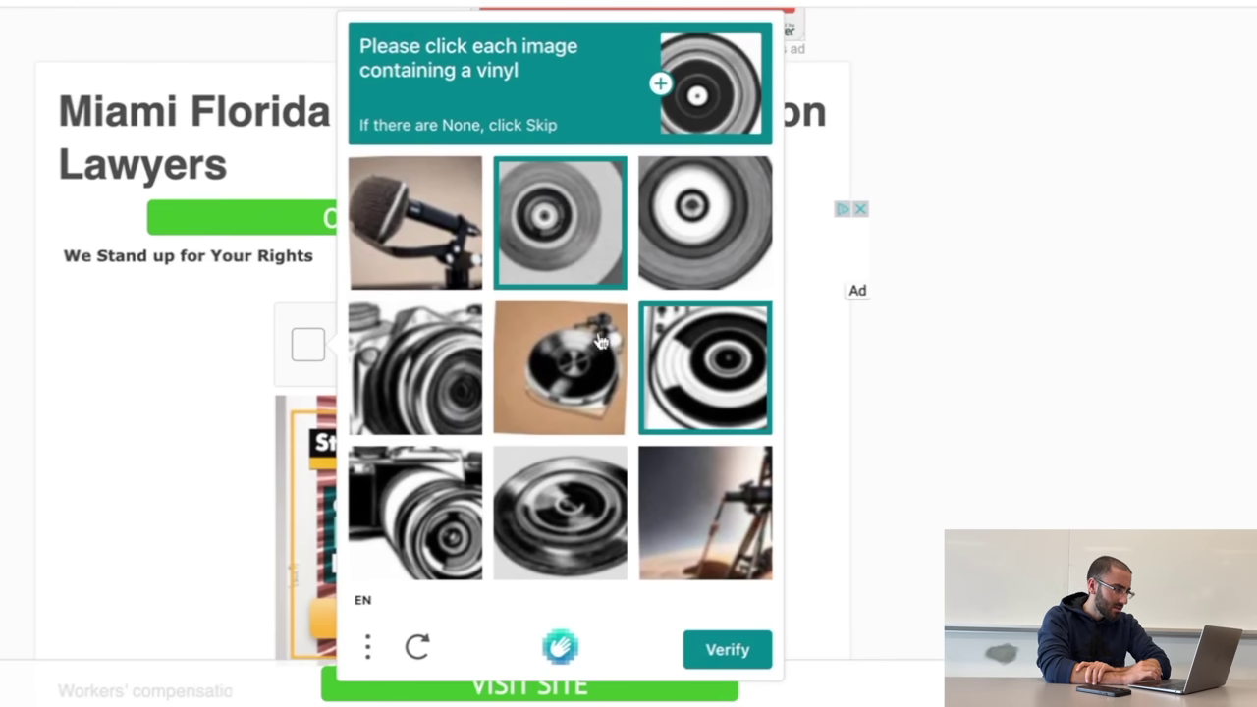
pyautogui.click(421, 376)
pyautogui.click(516, 473)
pyautogui.click(666, 268)
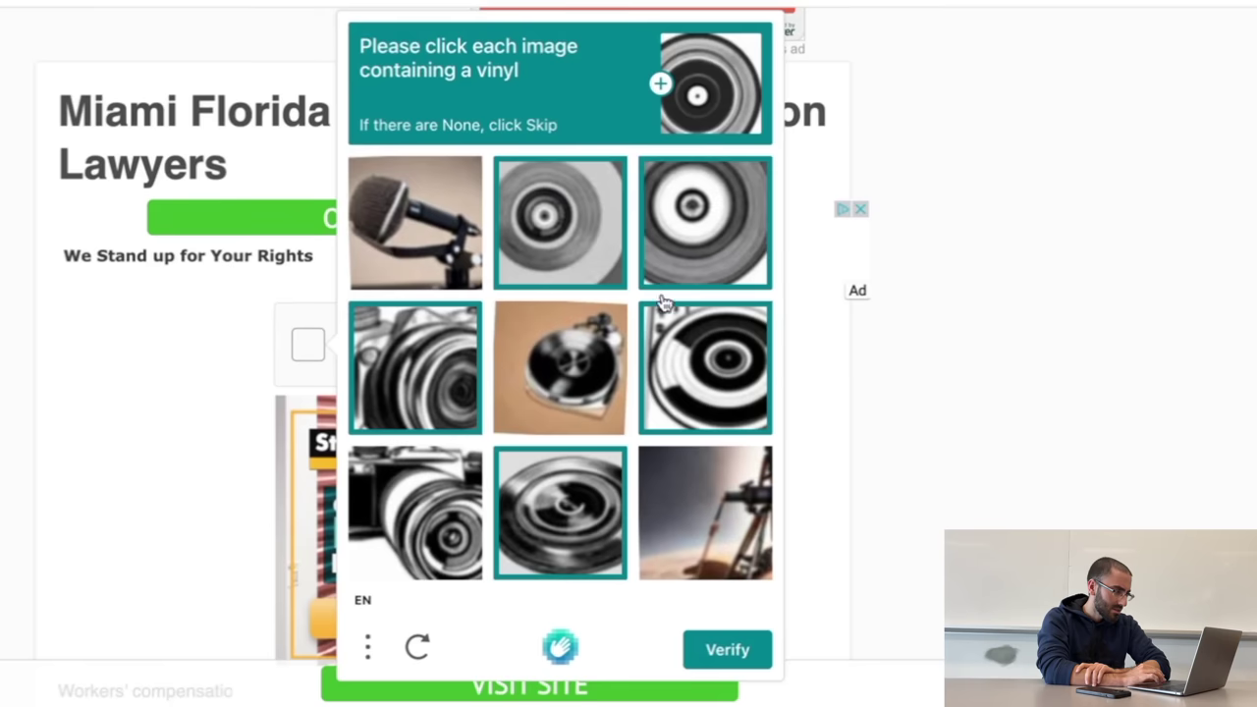
pyautogui.click(712, 643)
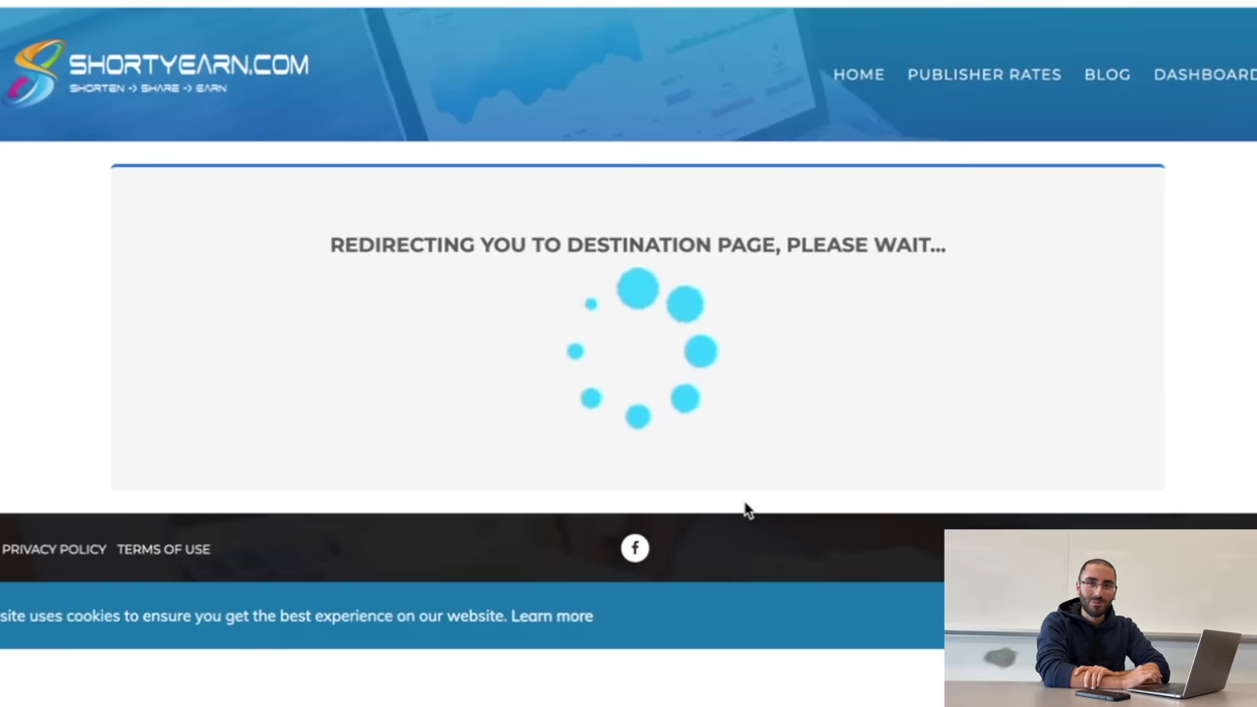
pyautogui.scroll(-1, 639, 443)
pyautogui.scroll(1, 639, 443)
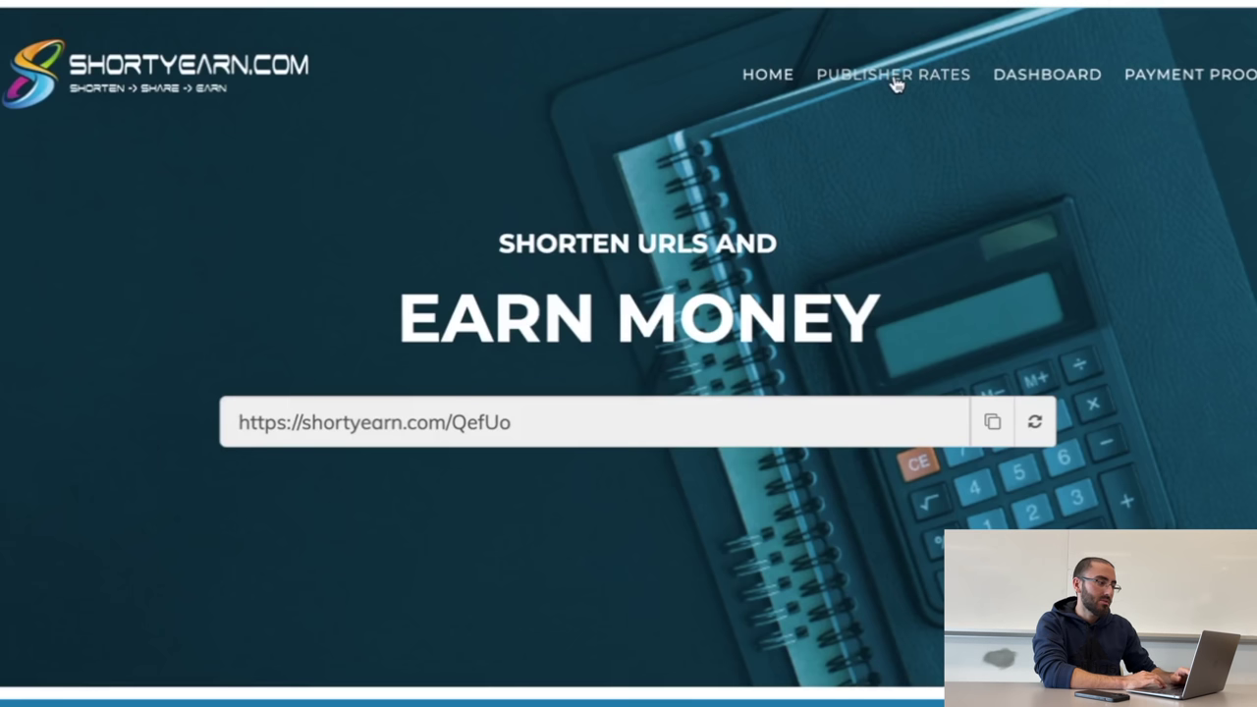
pyautogui.click(894, 80)
pyautogui.scroll(-5, 664, 319)
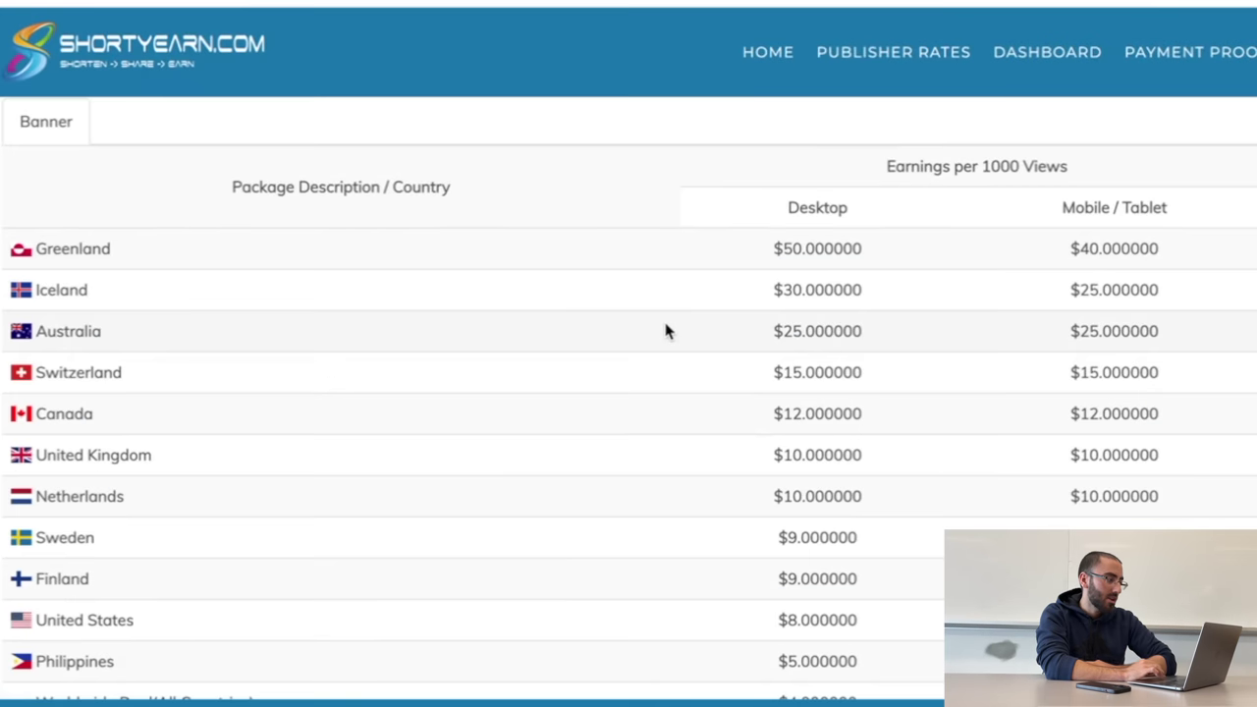
pyautogui.moveTo(744, 322); pyautogui.dragTo(938, 328)
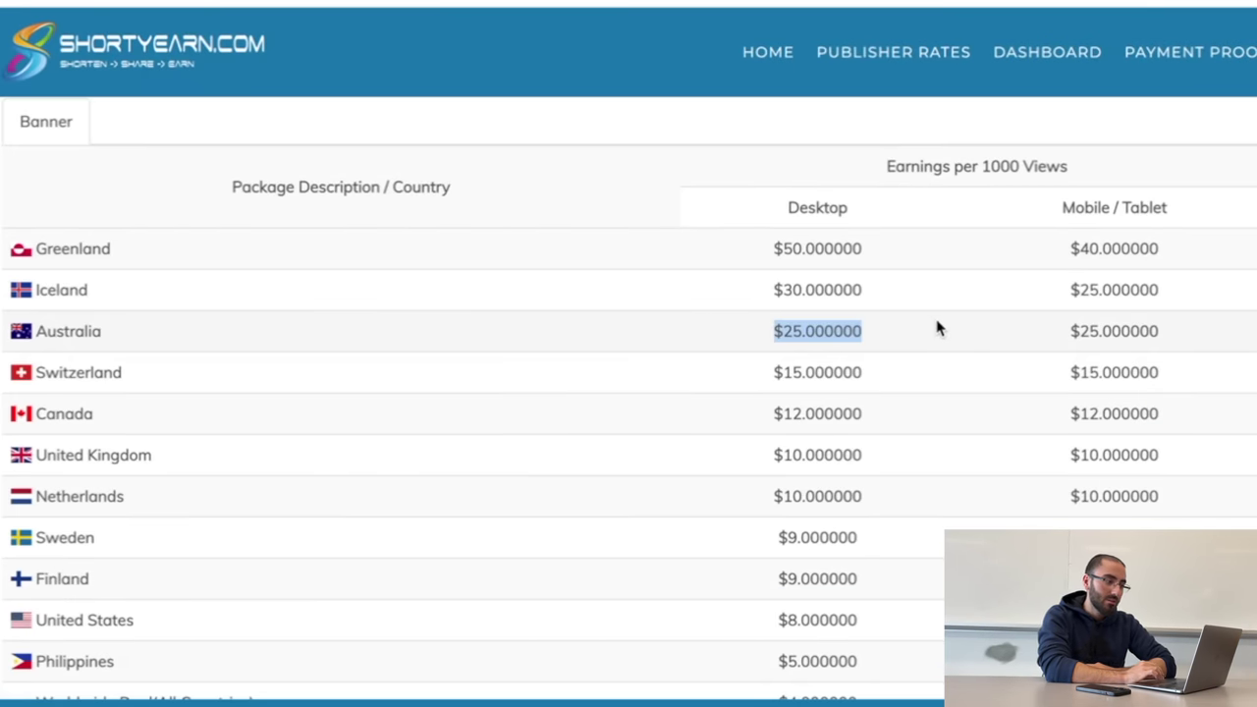
# Step: Highlight the Netherlands' desktop earnings in the publisher rates and look over the iPhone 14 landing page's headline
pyautogui.scroll(-1, 935, 344)
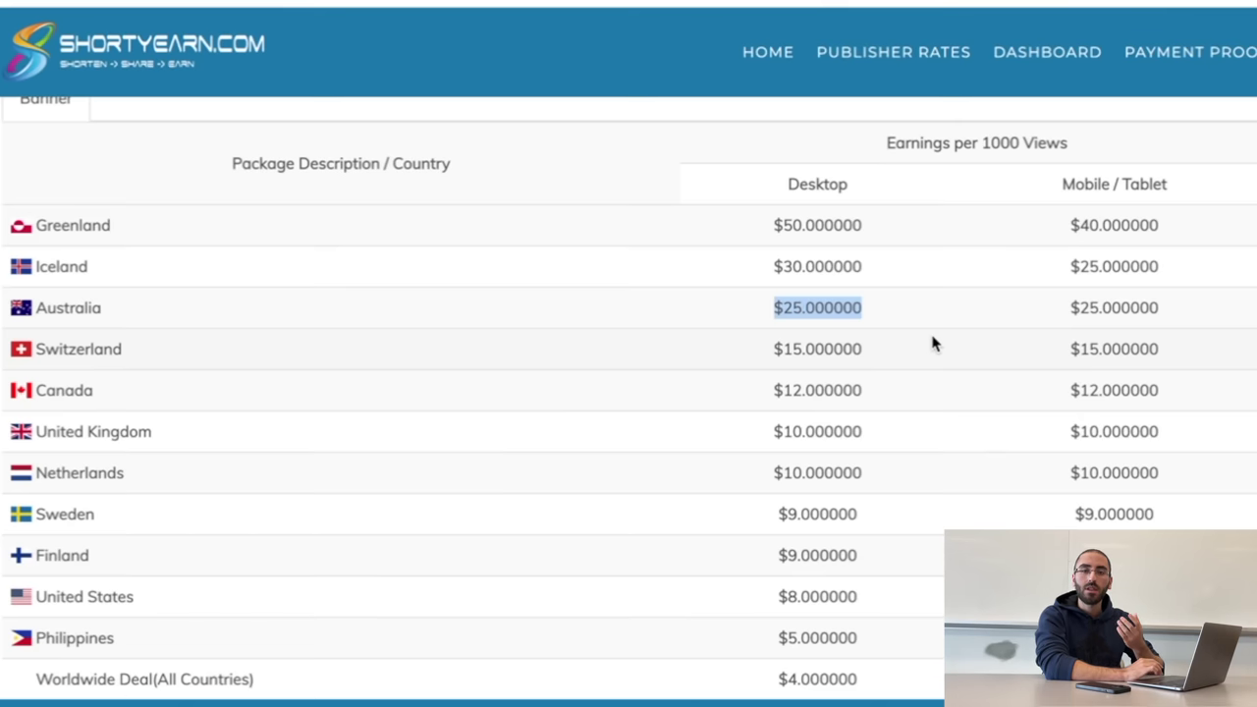
pyautogui.moveTo(772, 479); pyautogui.dragTo(918, 478)
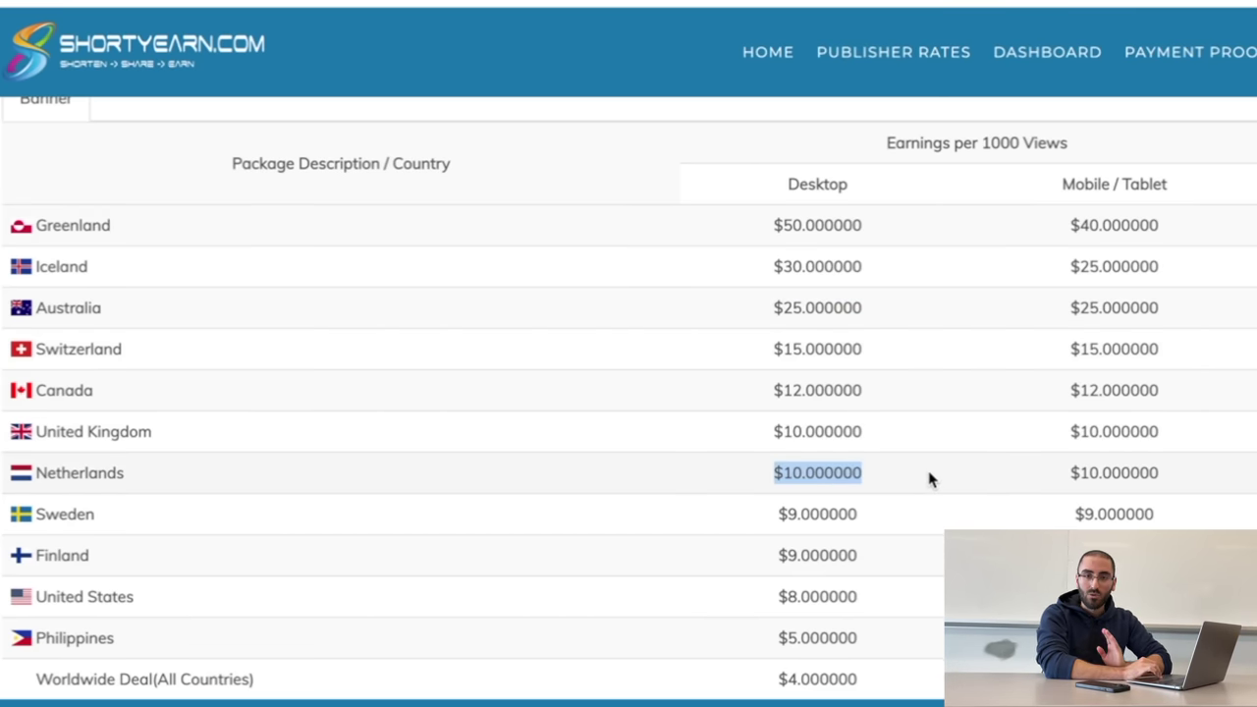
pyautogui.click(931, 480)
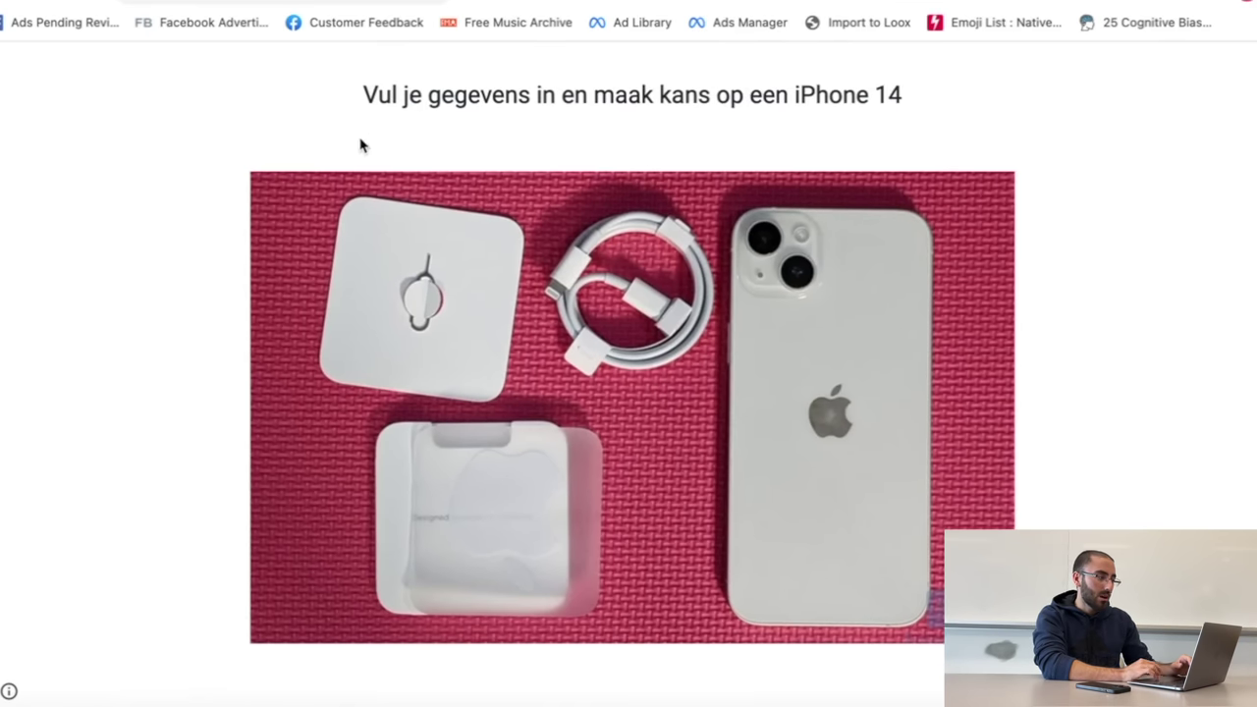
pyautogui.moveTo(357, 101); pyautogui.dragTo(1008, 109)
pyautogui.scroll(-1, 1061, 295)
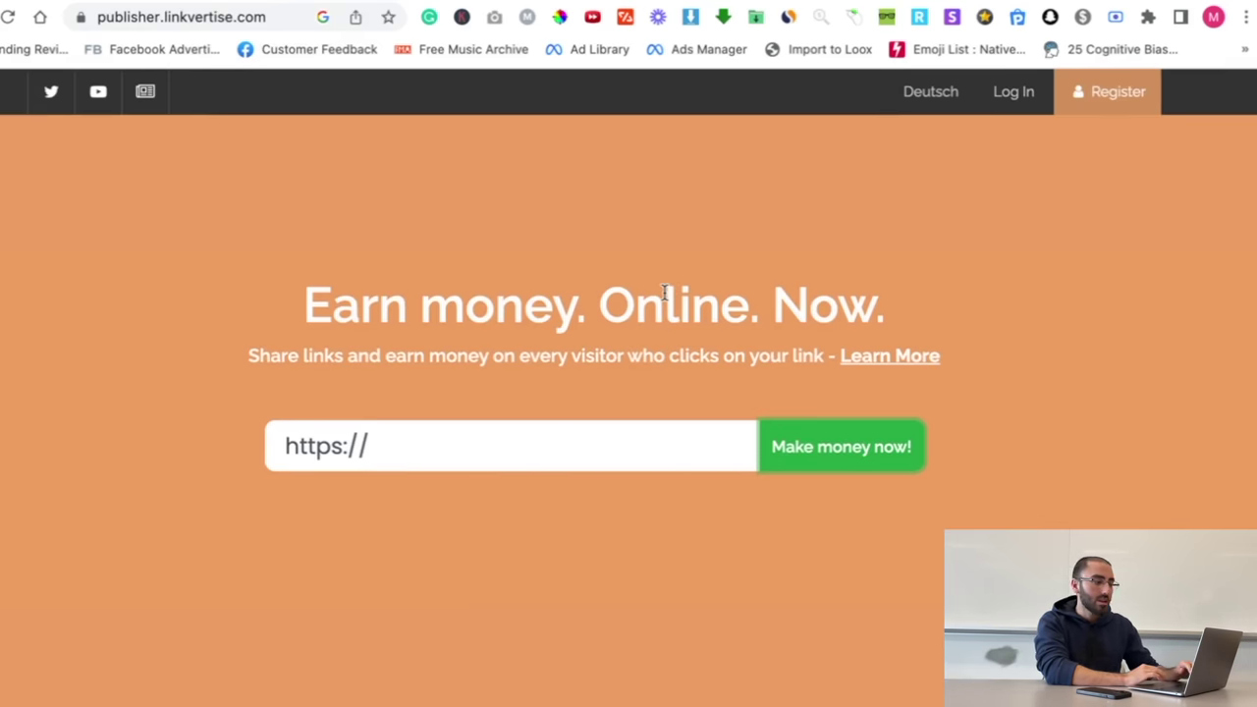
pyautogui.moveTo(275, 254); pyautogui.dragTo(990, 354)
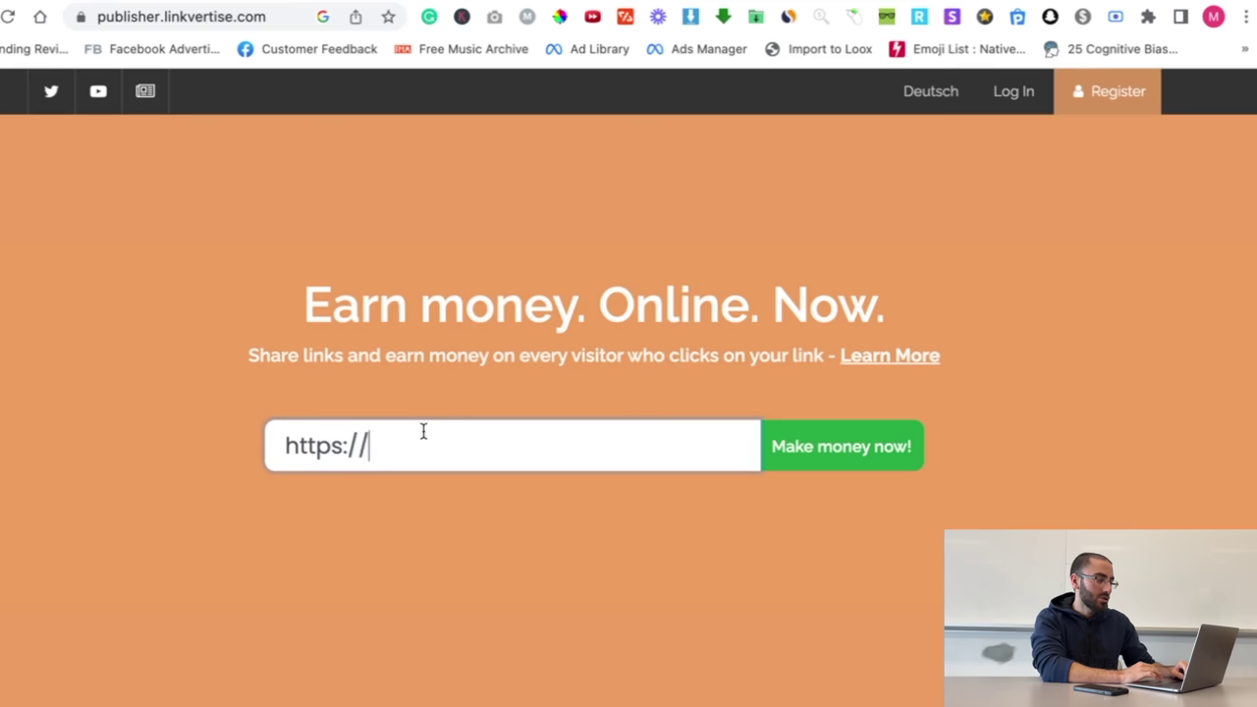
pyautogui.write('https://shortyearn.com/QefUo')
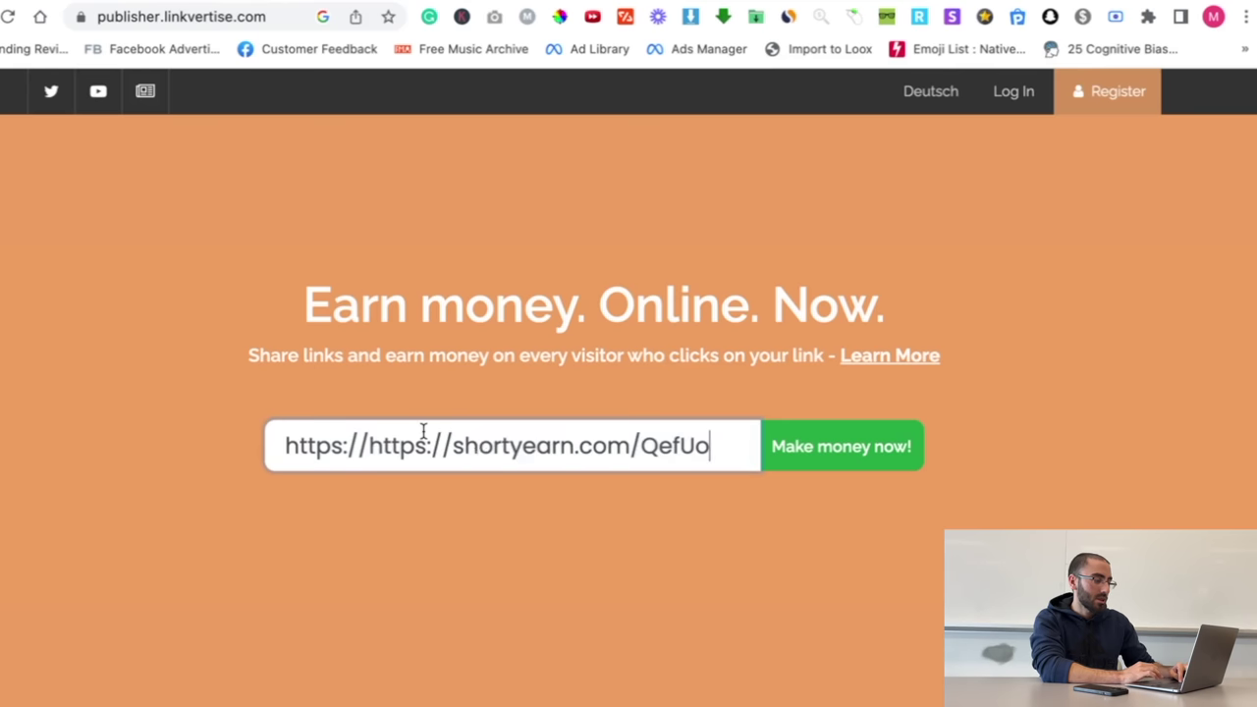
pyautogui.moveTo(455, 448); pyautogui.dragTo(594, 448)
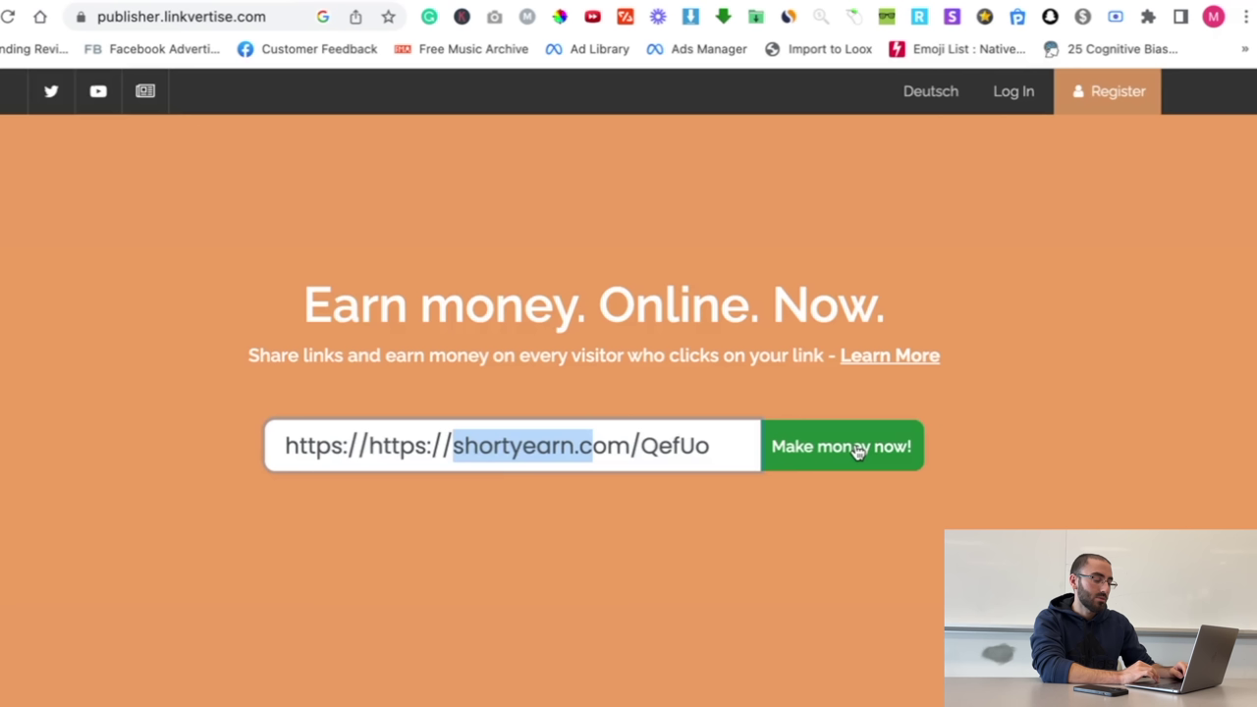
pyautogui.click(855, 448)
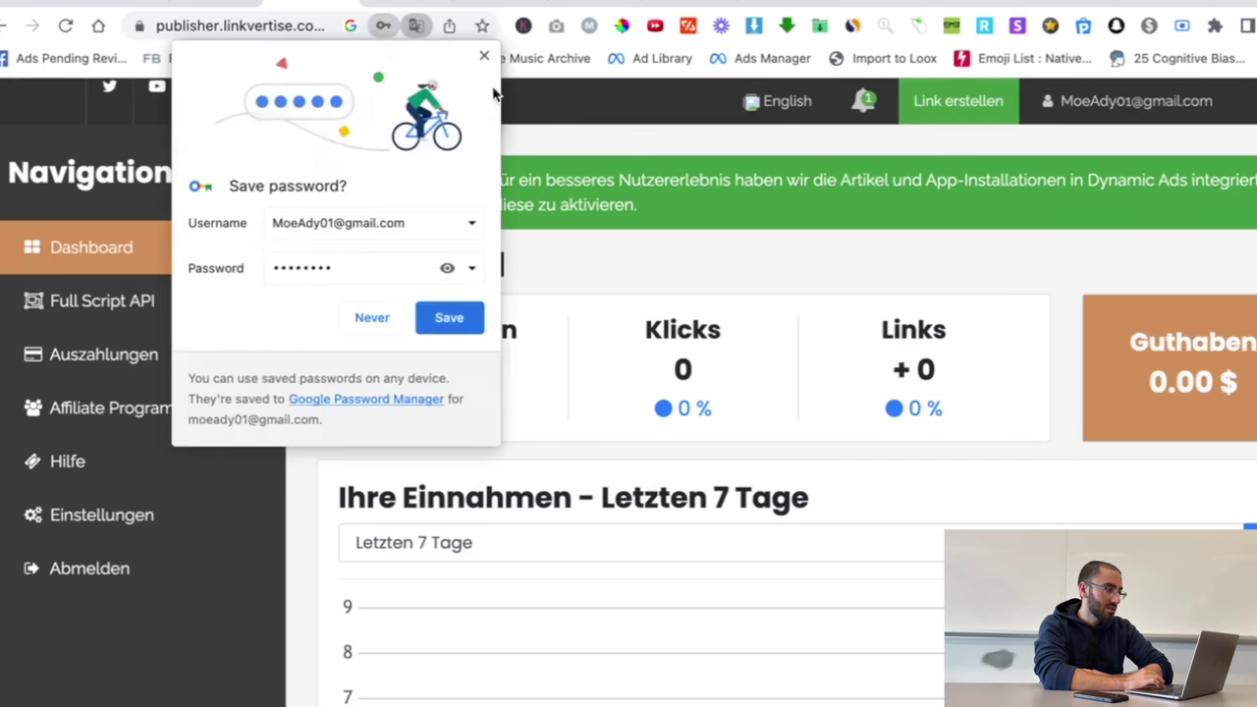
pyautogui.click(779, 108)
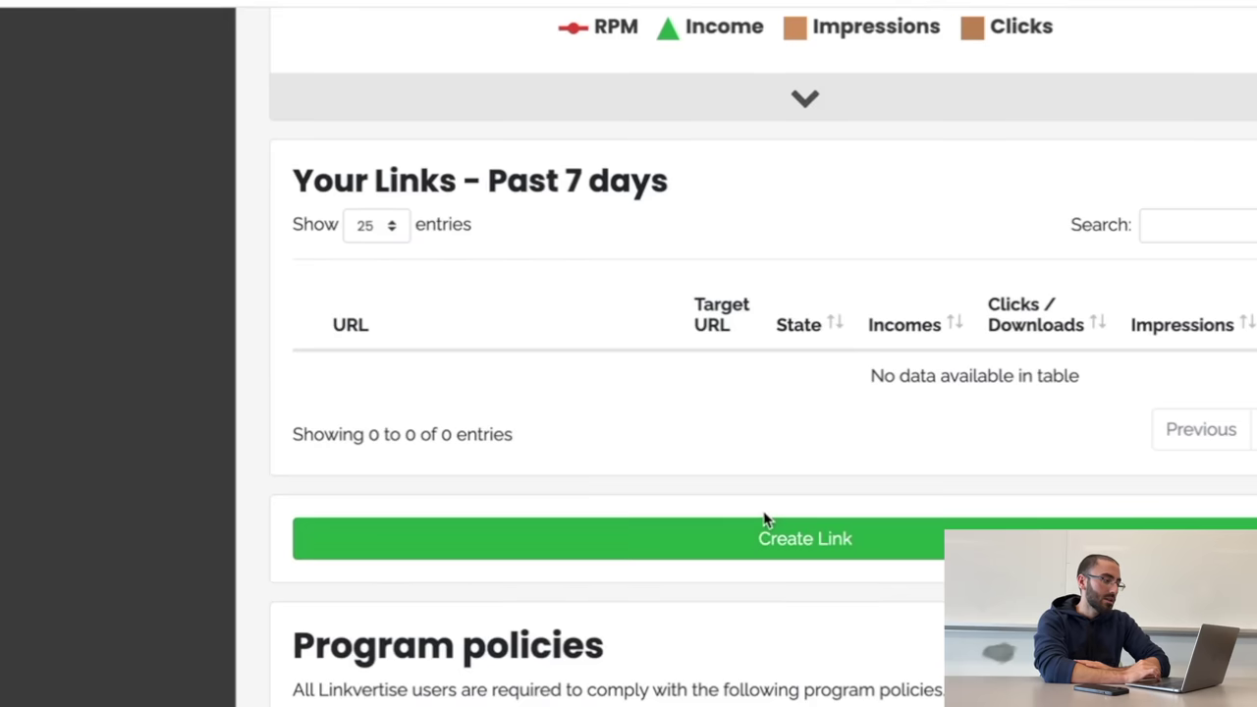
pyautogui.click(771, 539)
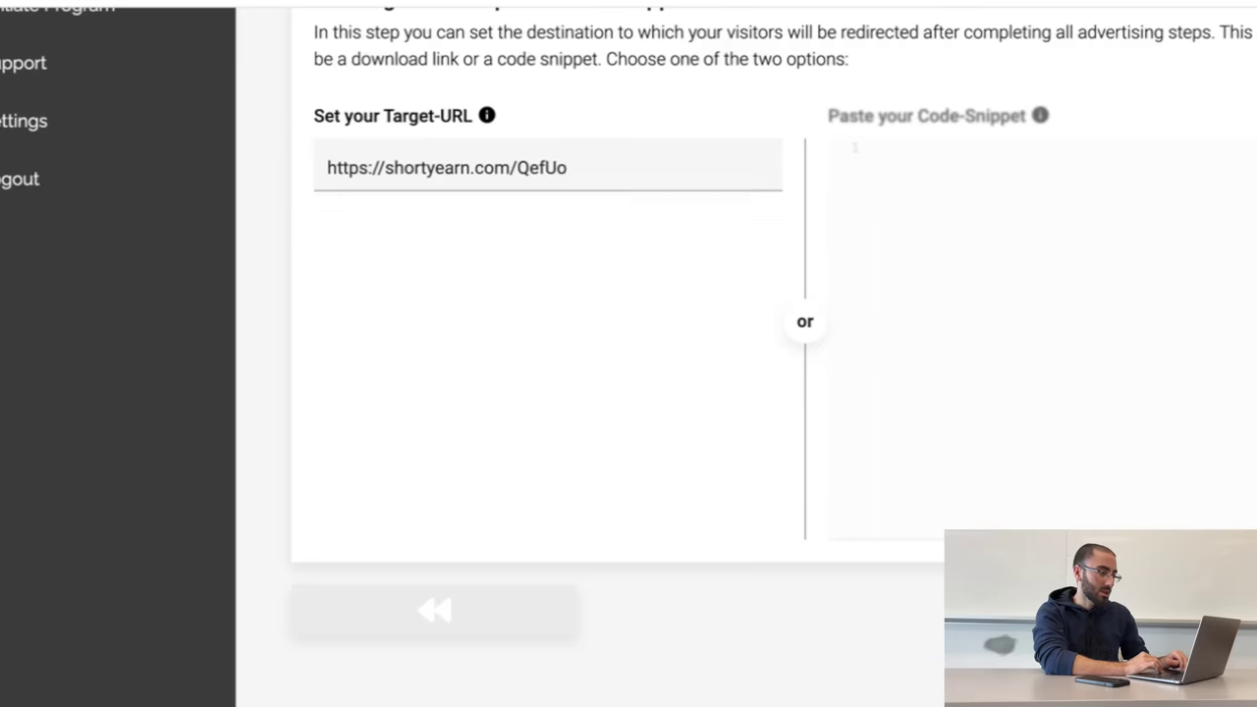
pyautogui.click(435, 609)
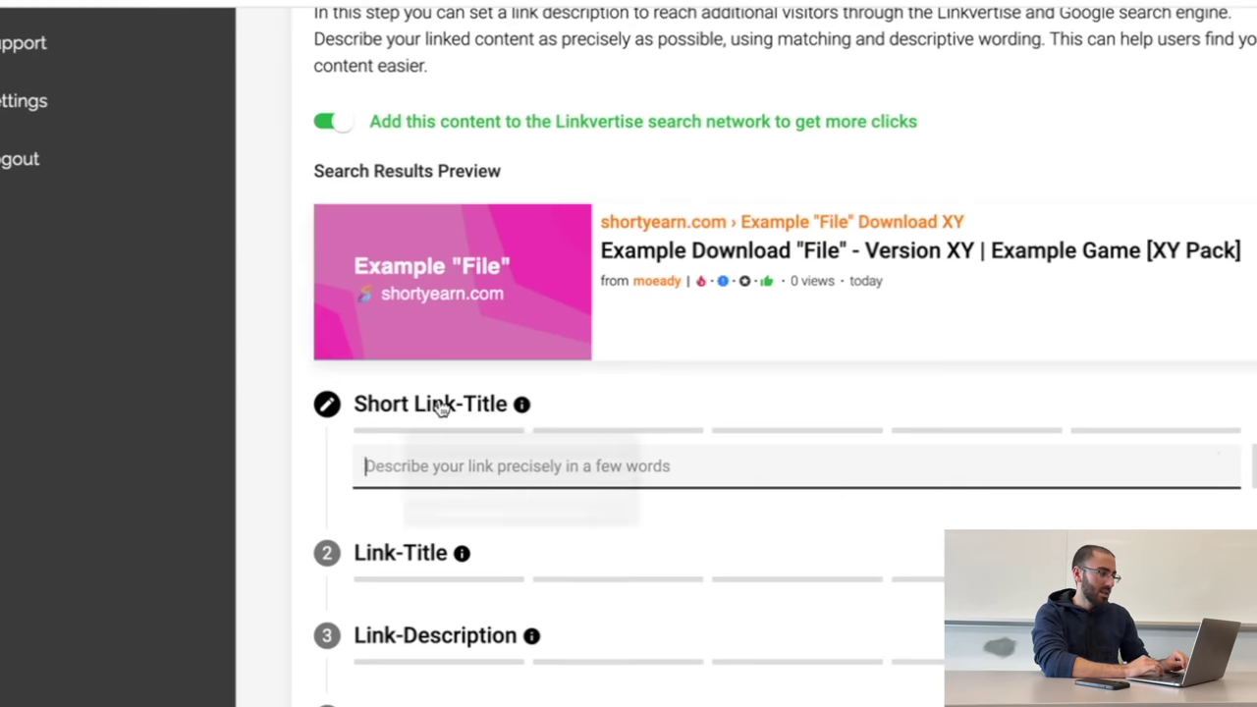
# Step: Set the short link title to "iPhone 14 Giveaway" and confirm it
pyautogui.write('iPh')
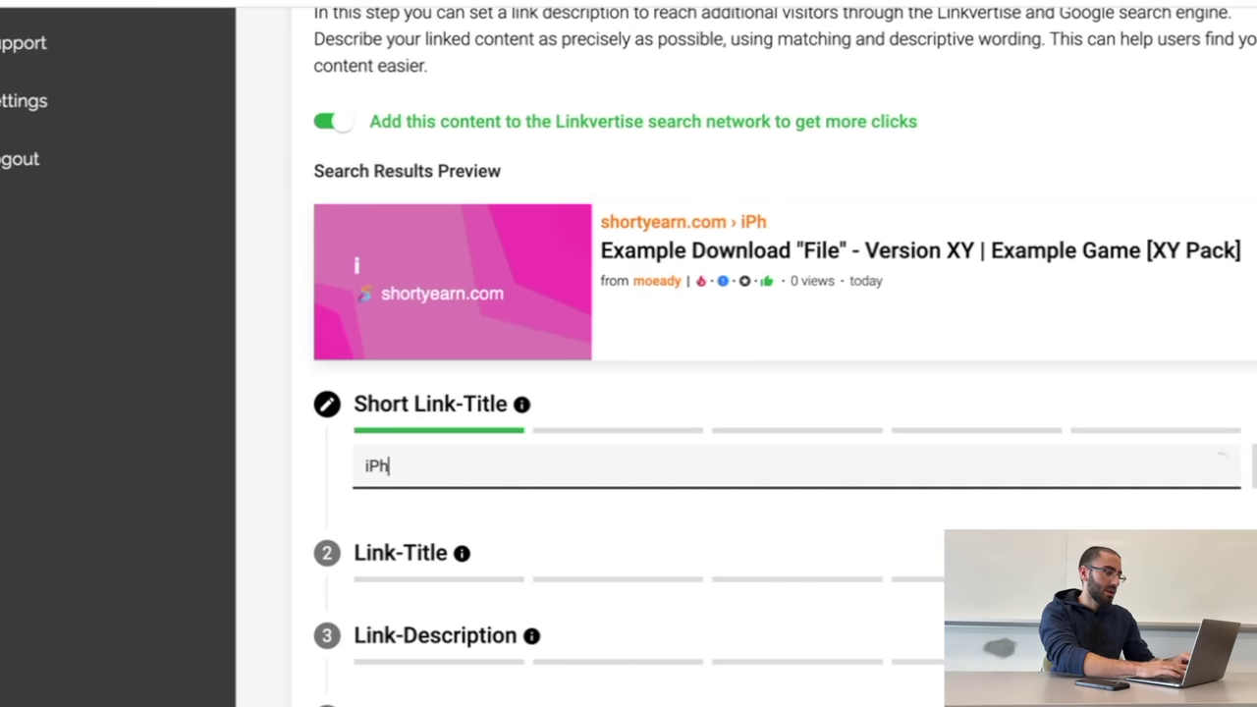
pyautogui.write('one 14 Giveaway')
pyautogui.press('Return')
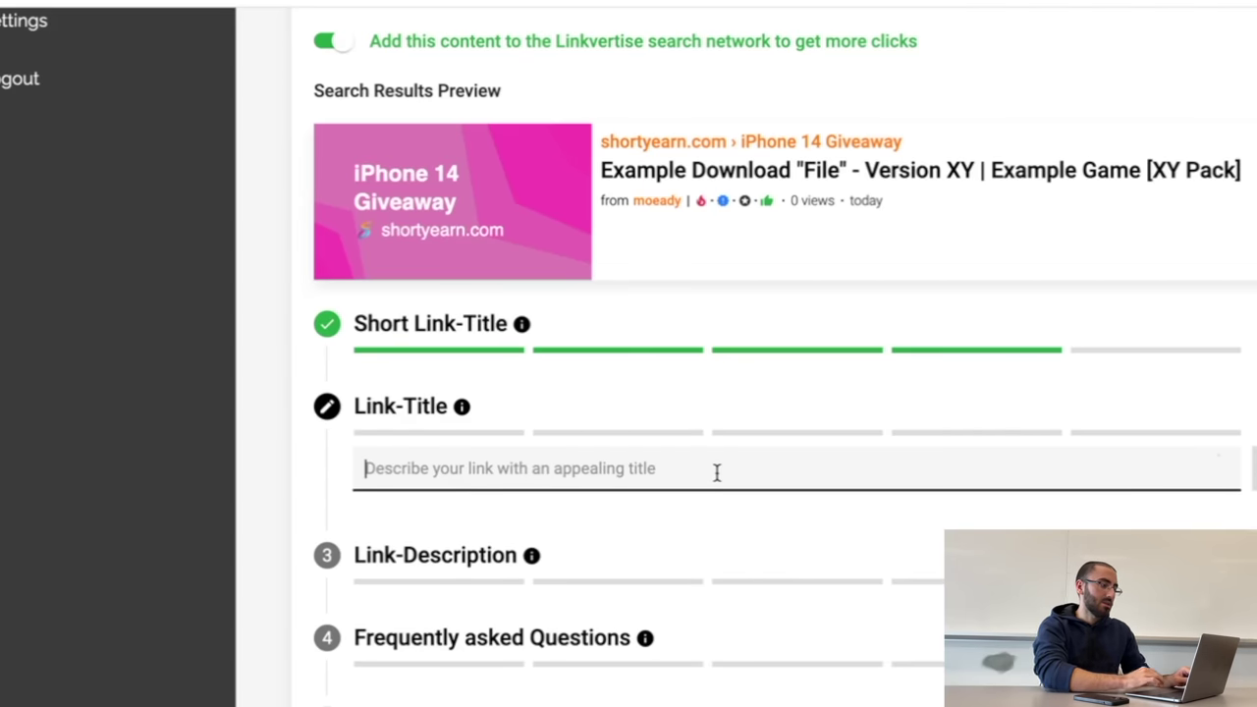
# Step: Write the link title "Enter Your Details to Win an iPhone 14" and select it for translation
pyautogui.write('Enter Your Details to ')
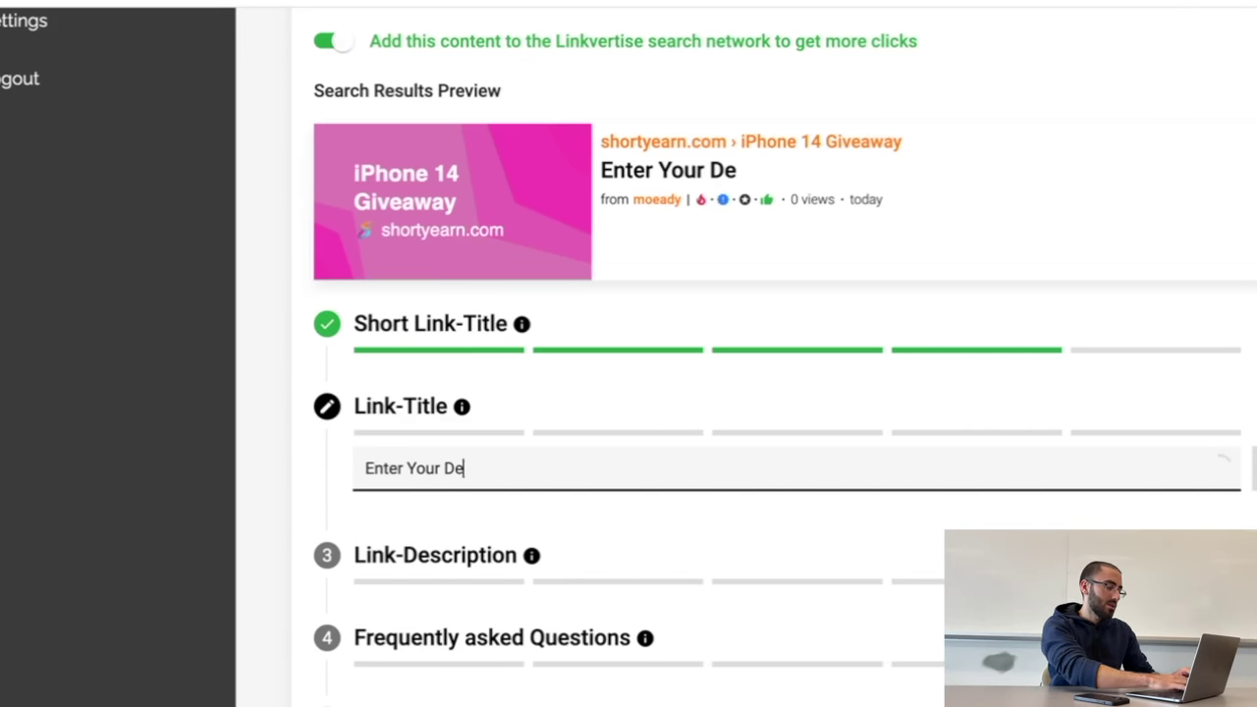
pyautogui.write('Win an iPho')
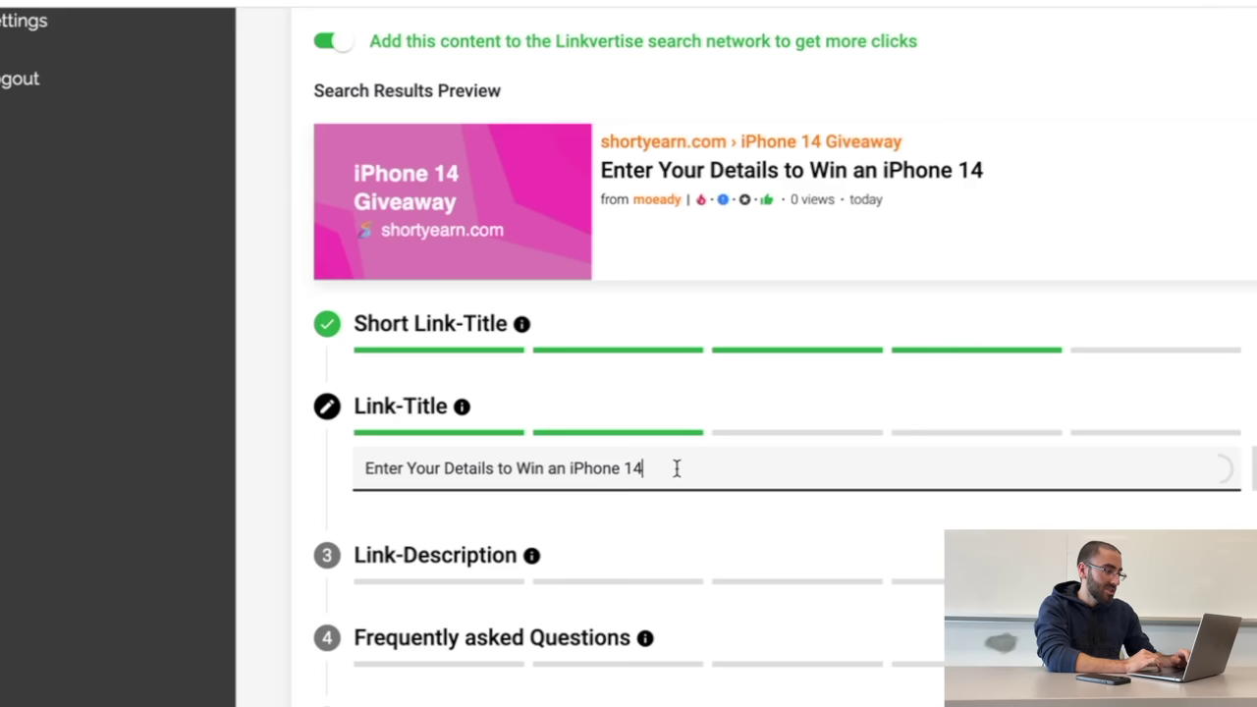
pyautogui.moveTo(674, 469); pyautogui.dragTo(354, 474)
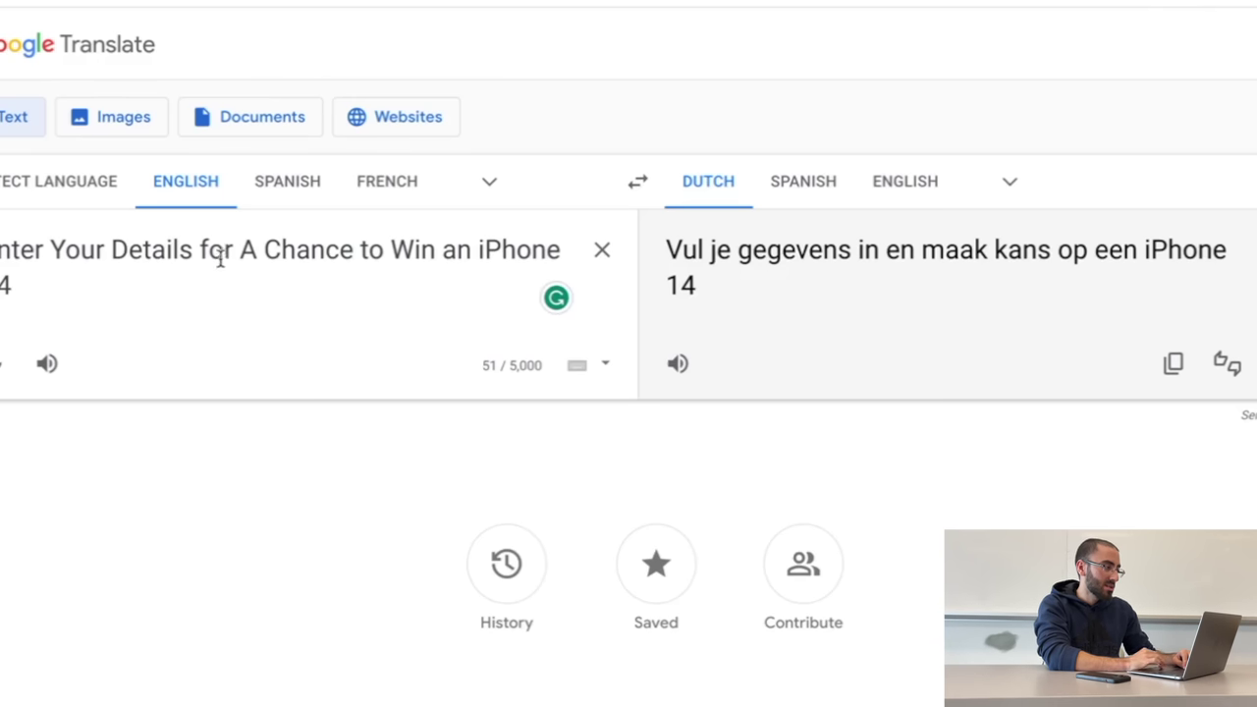
# Step: Translate the title into Dutch with Google Translate and replace the link title with "Voer je gegevens in om een iPhone 14 te winnen"
pyautogui.moveTo(224, 255); pyautogui.dragTo(2, 253)
pyautogui.hotkey('ctrl', 'a')
pyautogui.hotkey('ctrl', 'v')
pyautogui.click(1174, 364)
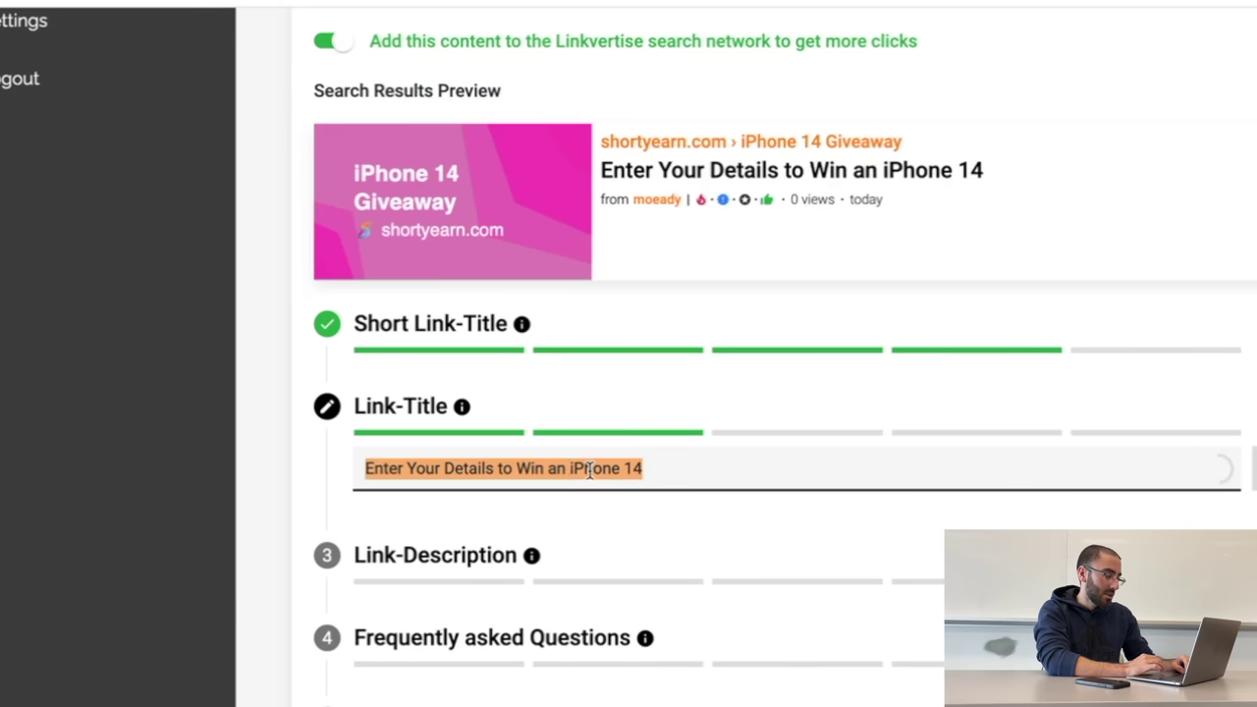
pyautogui.hotkey('ctrl', 'v')
pyautogui.scroll(-1, 536, 491)
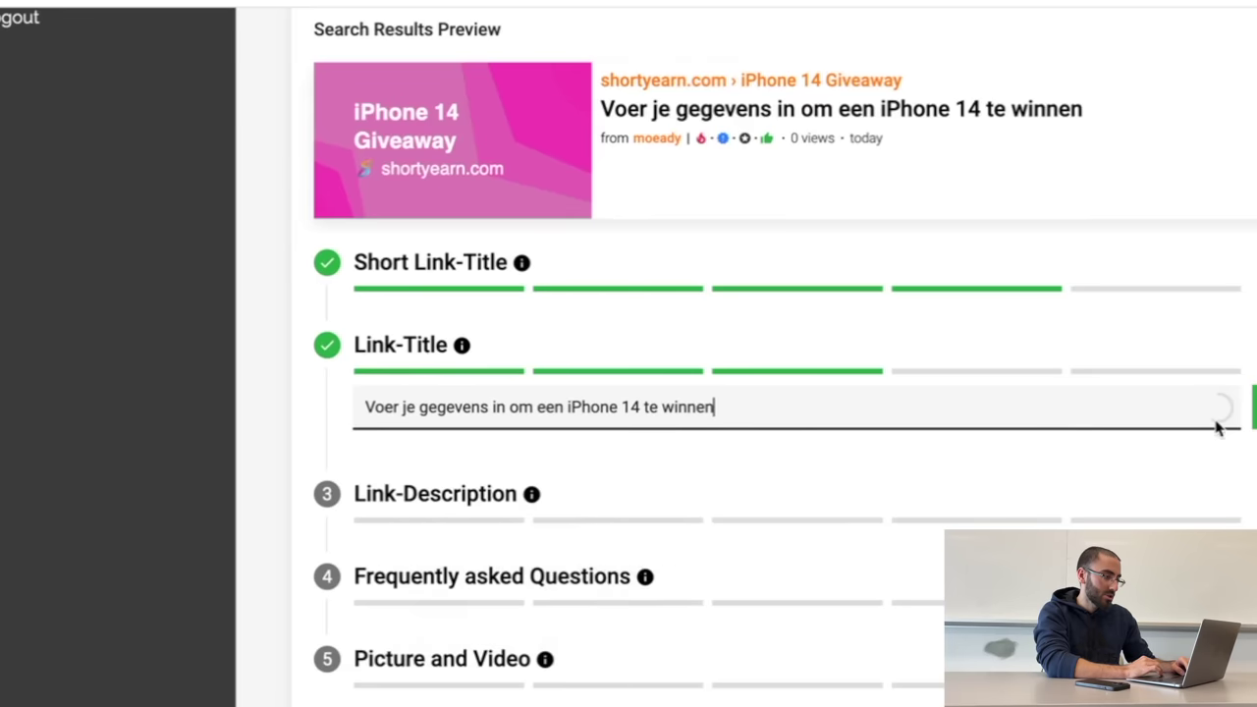
# Step: Open the link description and fill it with the Dutch text "Vul je gegevens in en maak kans op een iPhone 14!"
pyautogui.click(706, 499)
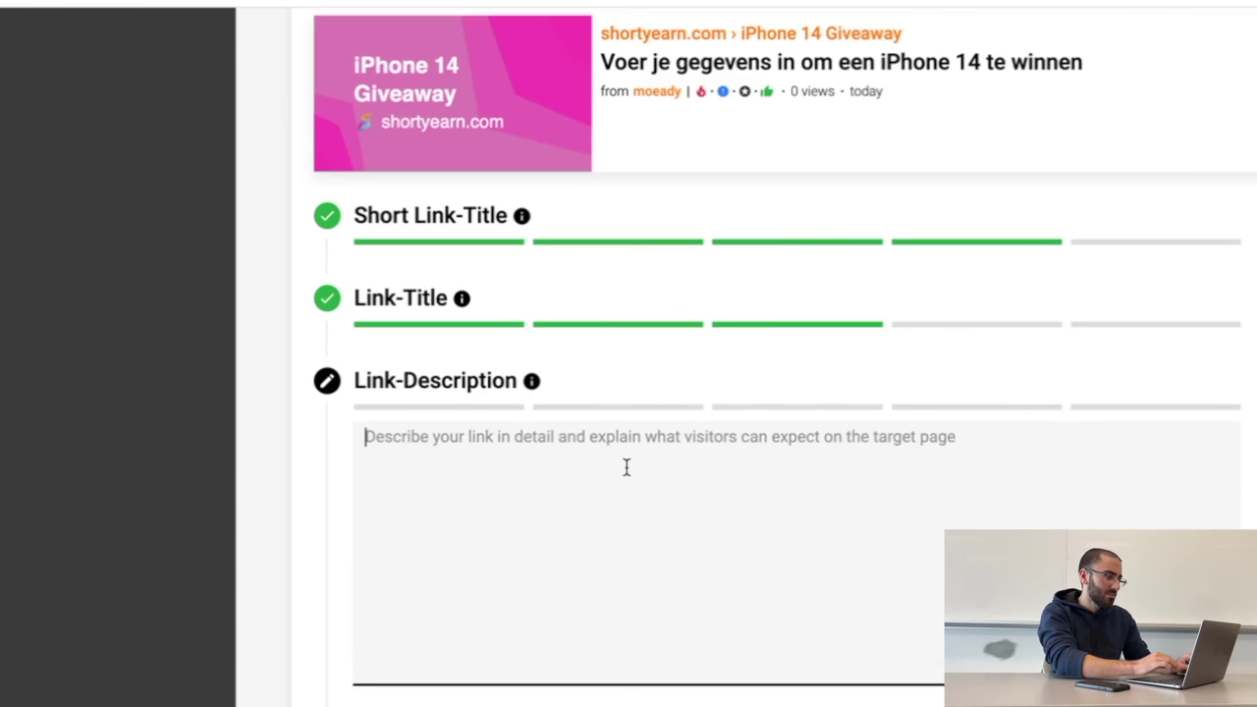
pyautogui.hotkey('ctrl', 'v')
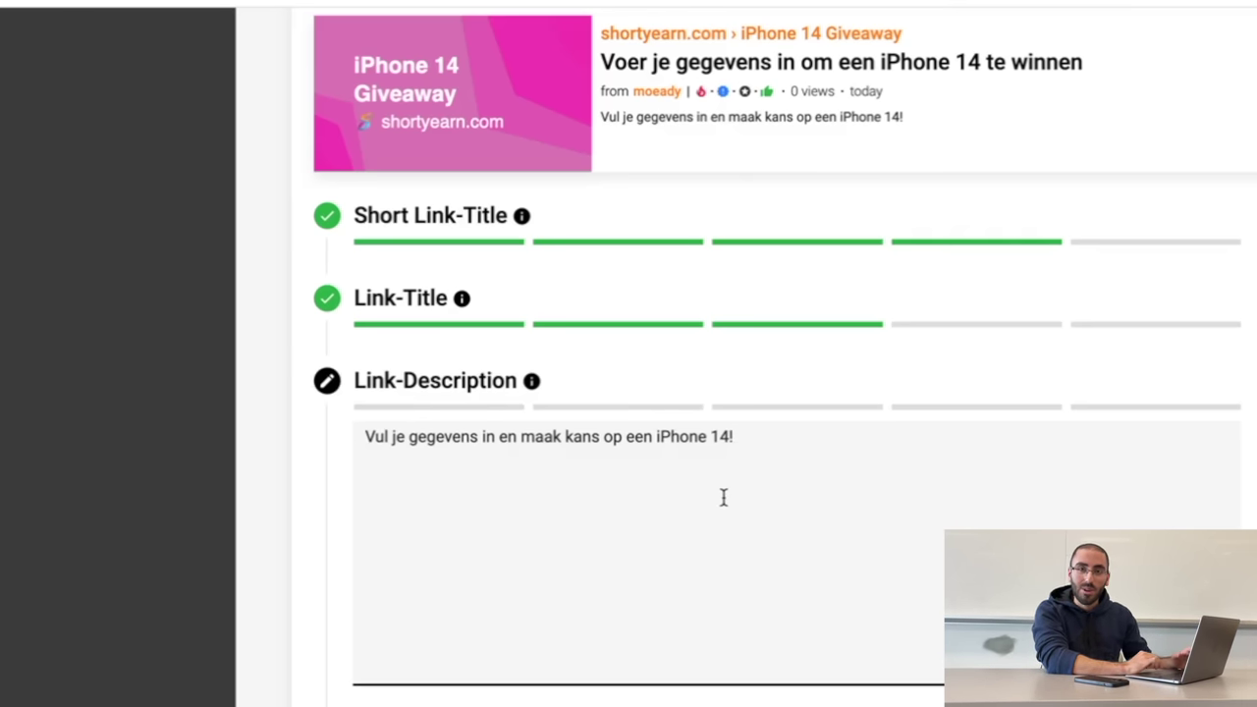
pyautogui.scroll(-2, 723, 497)
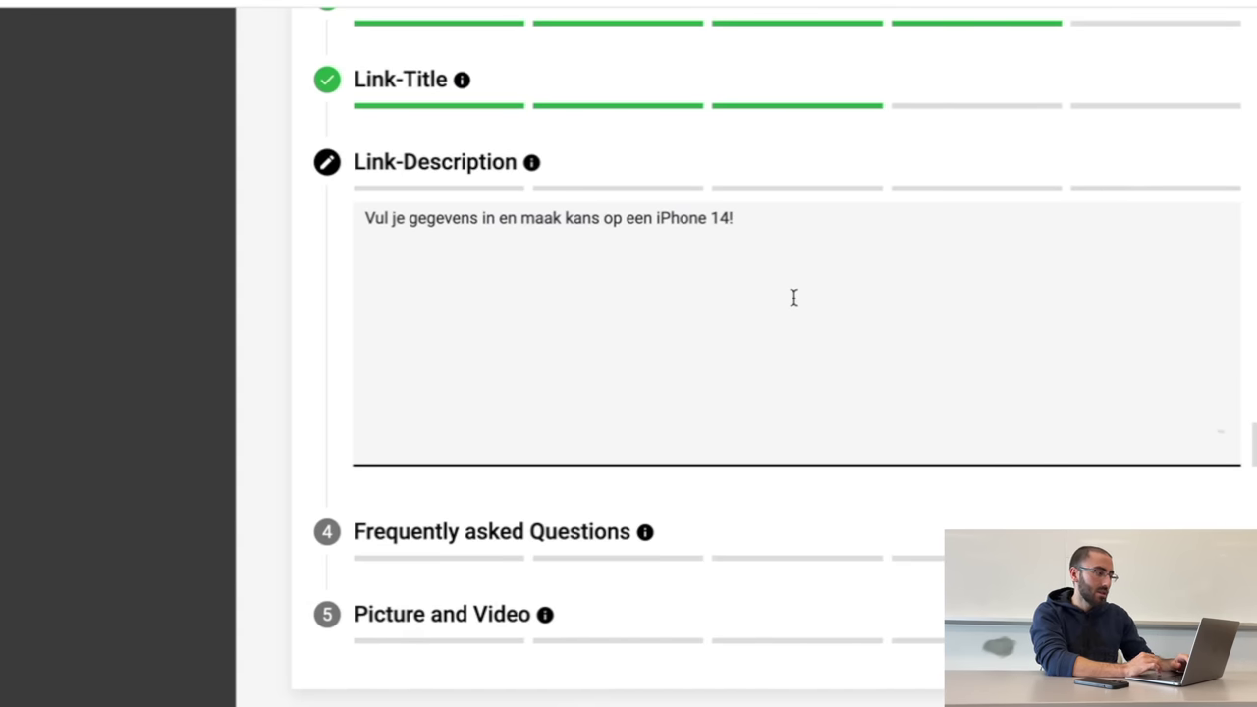
# Step: Switch to Google Translate and append "Offer ends in 24 hours, so hurry!" to the English source text
pyautogui.hotkey('alt', 'Tab')
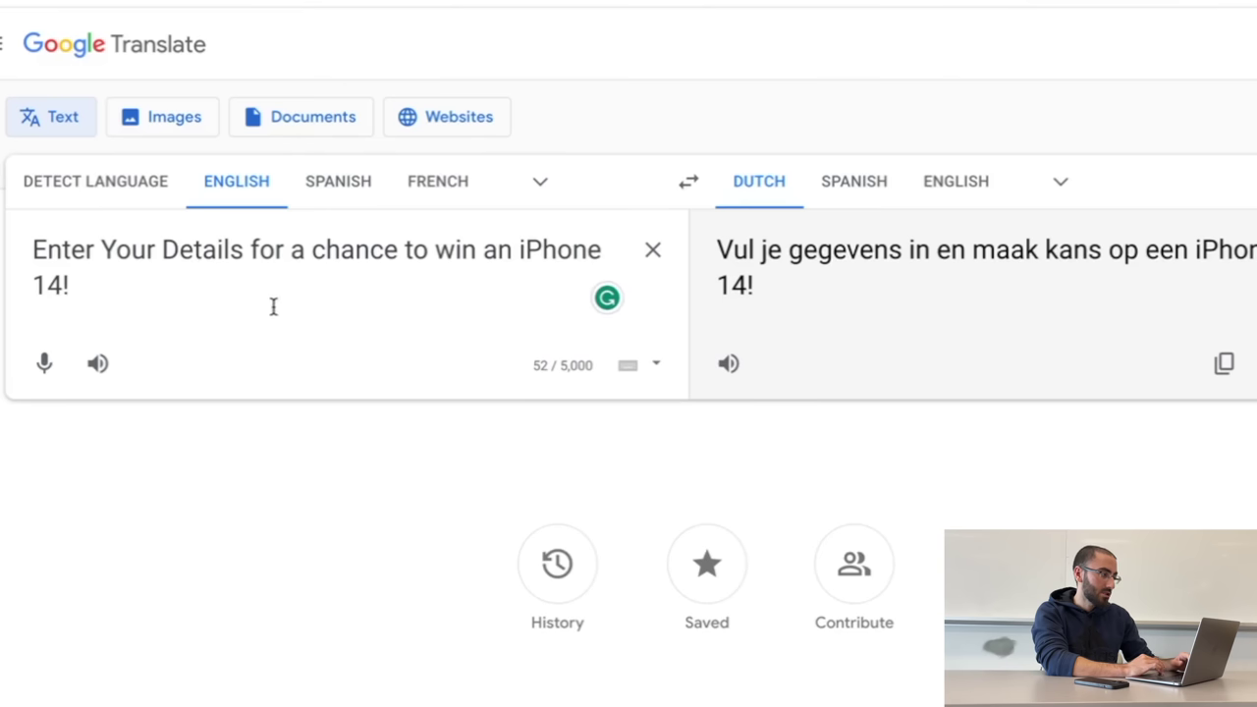
pyautogui.write('Offer ends ')
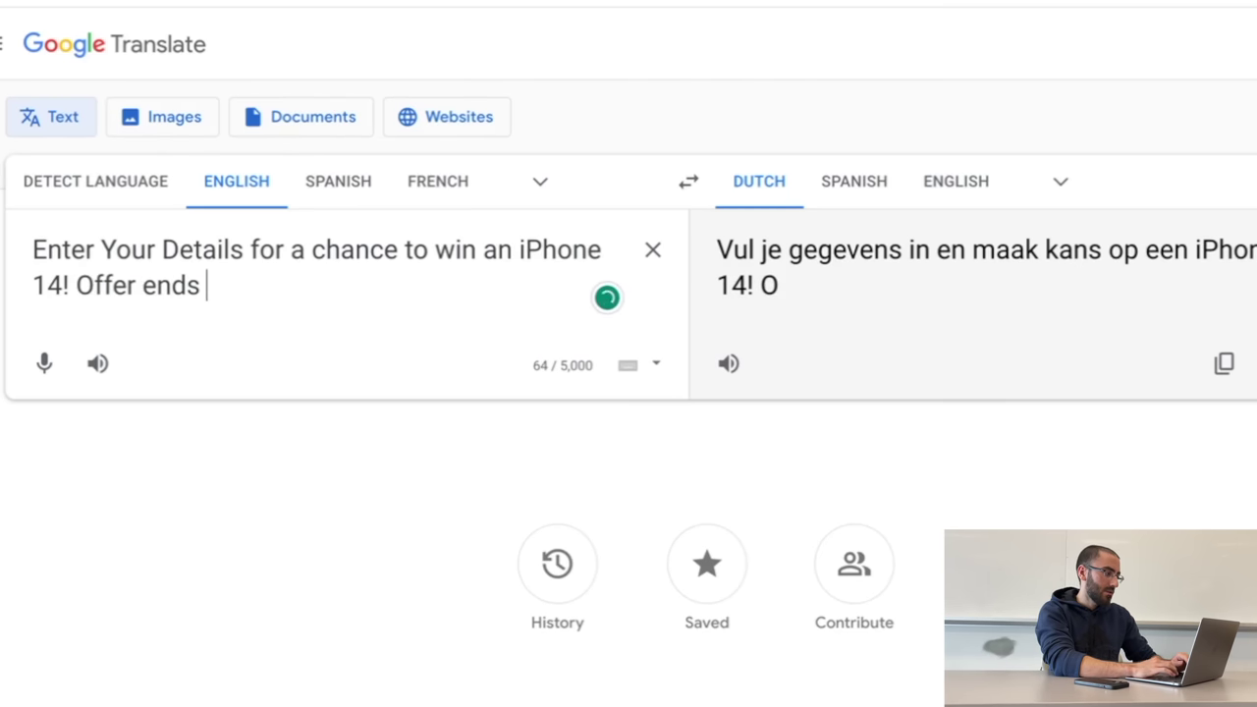
pyautogui.write('in 24 hours, so hurry!')
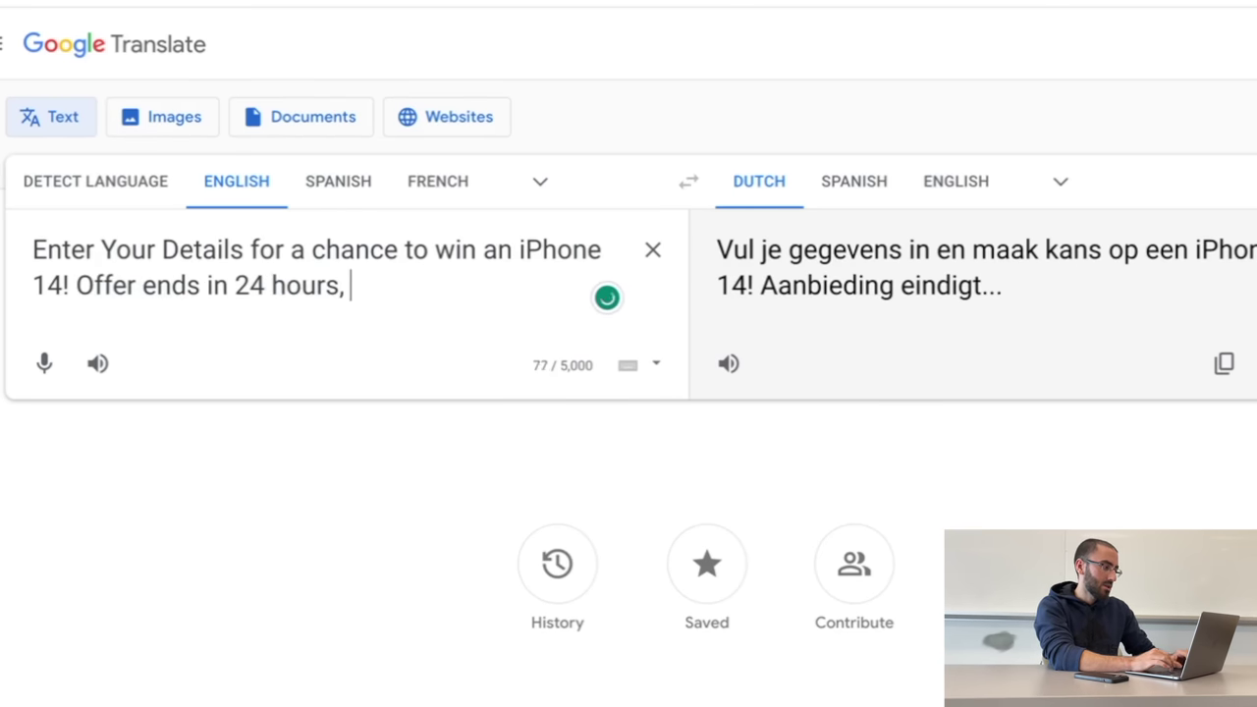
# Step: Insert "Looking for a chance to win an iPhone 14?" at the start of the English text and copy the Dutch translation
pyautogui.hotkey('ctrl', 'Home')
pyautogui.write('Looking for')
pyautogui.write(' a chance to win an iPh')
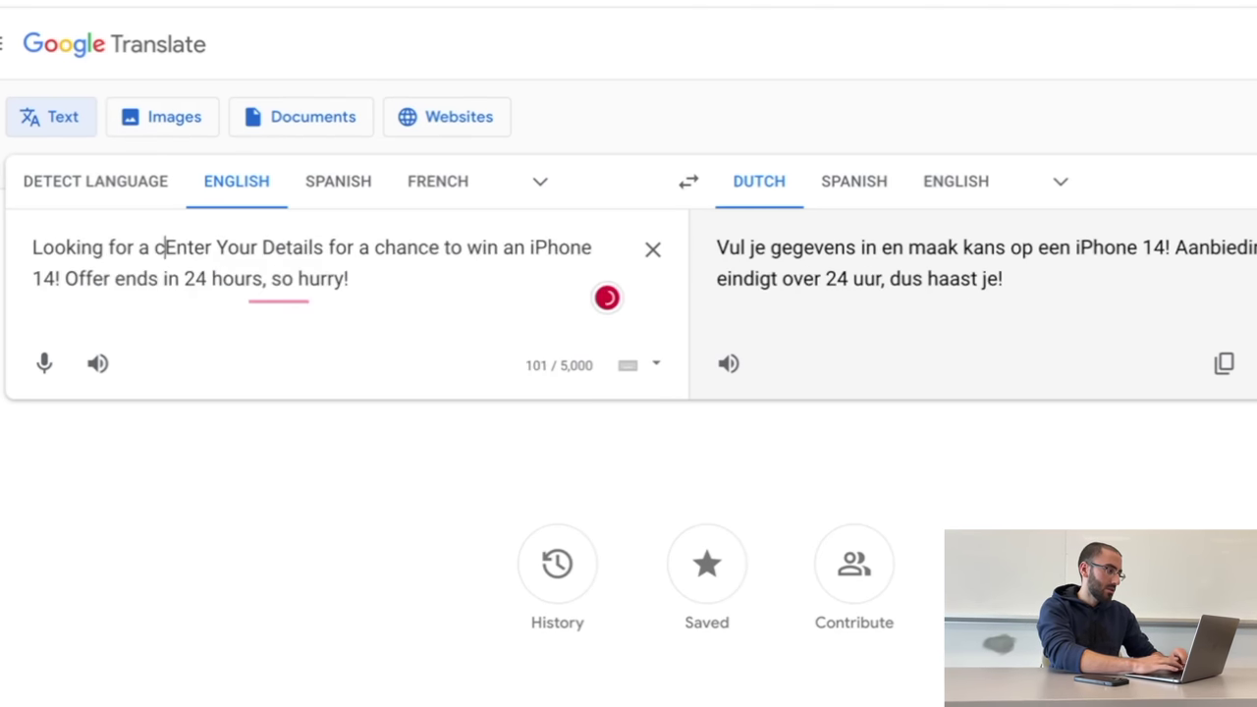
pyautogui.write('one 14?')
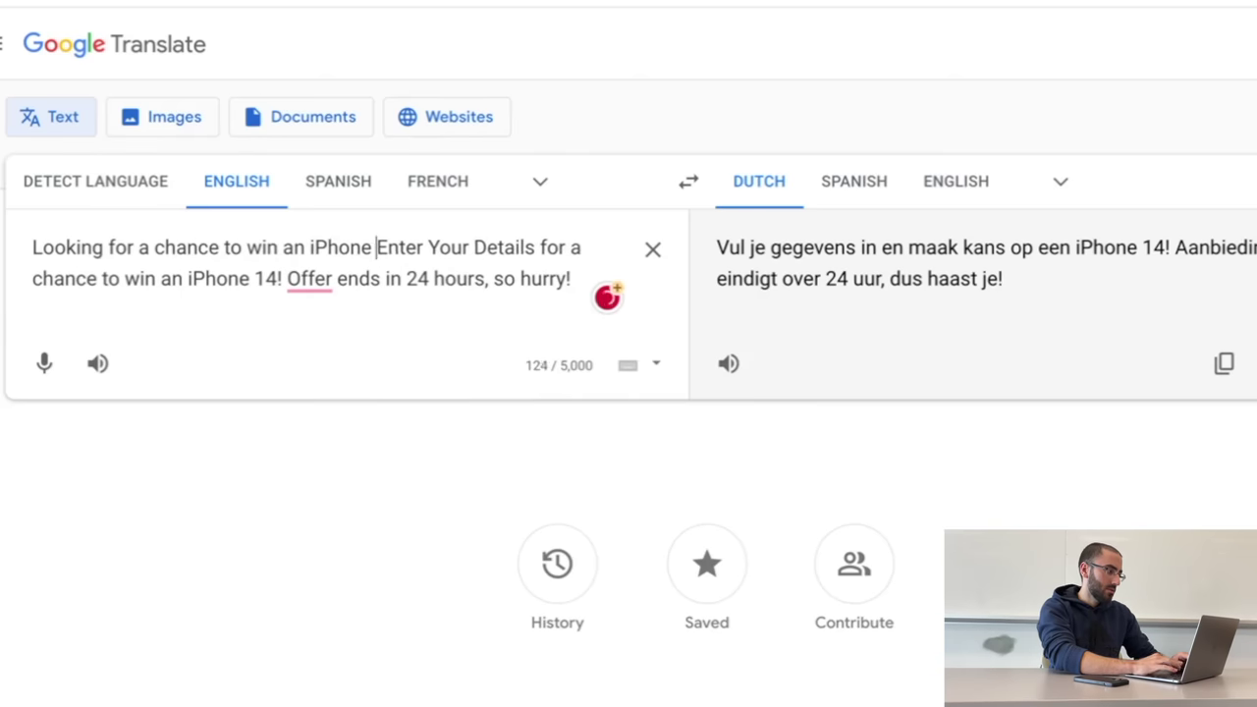
pyautogui.hotkey('ctrl', 'a')
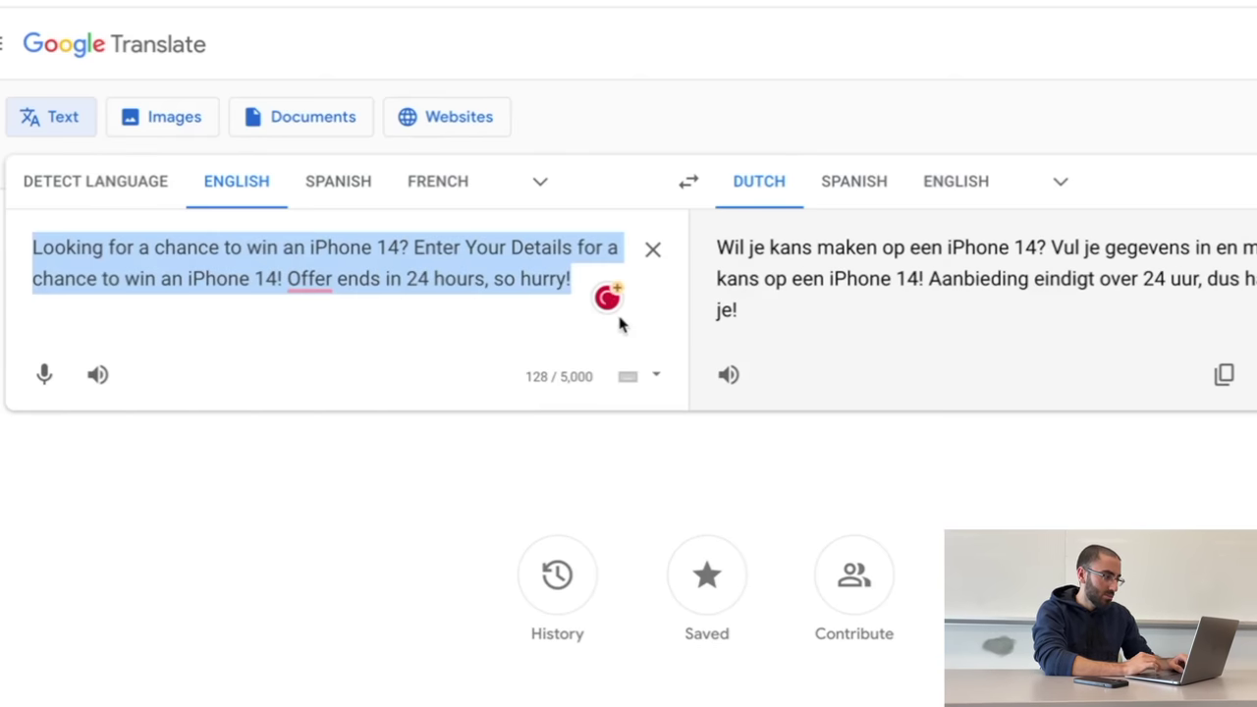
pyautogui.click(1224, 375)
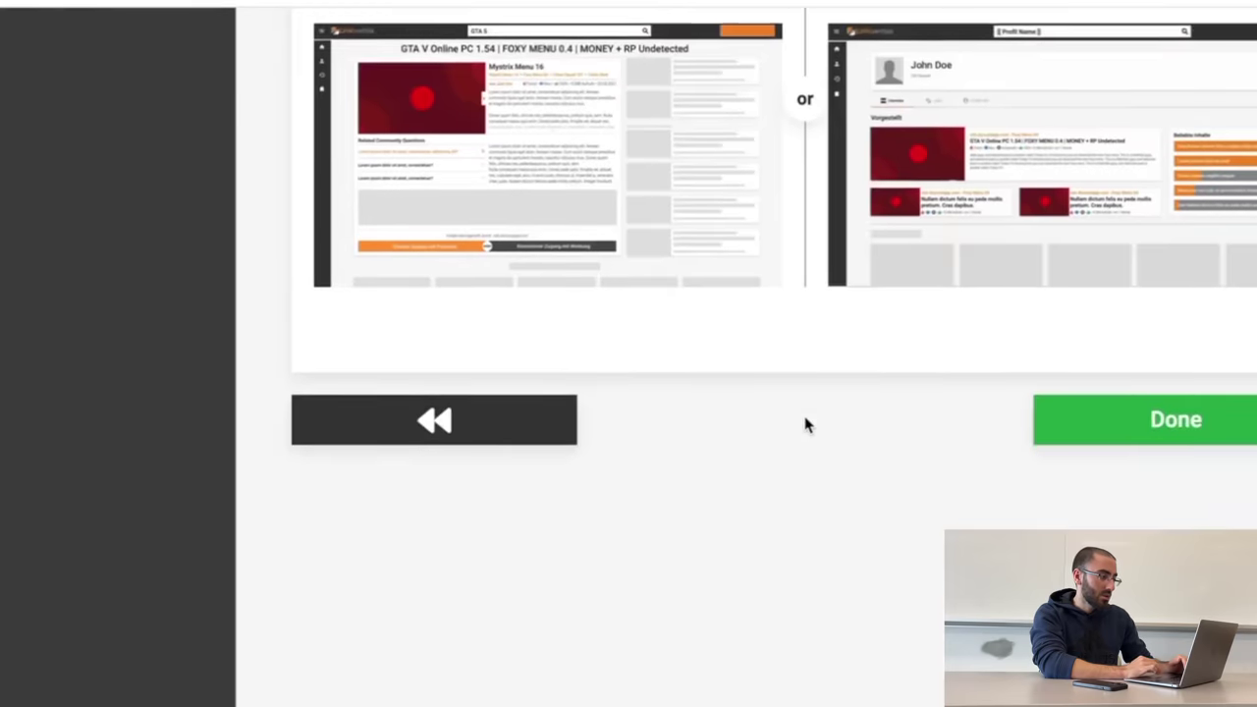
# Step: Finish creating the Linkvertise link and open its iphone-14-giveaway content address in a new tab
pyautogui.scroll(5, 806, 423)
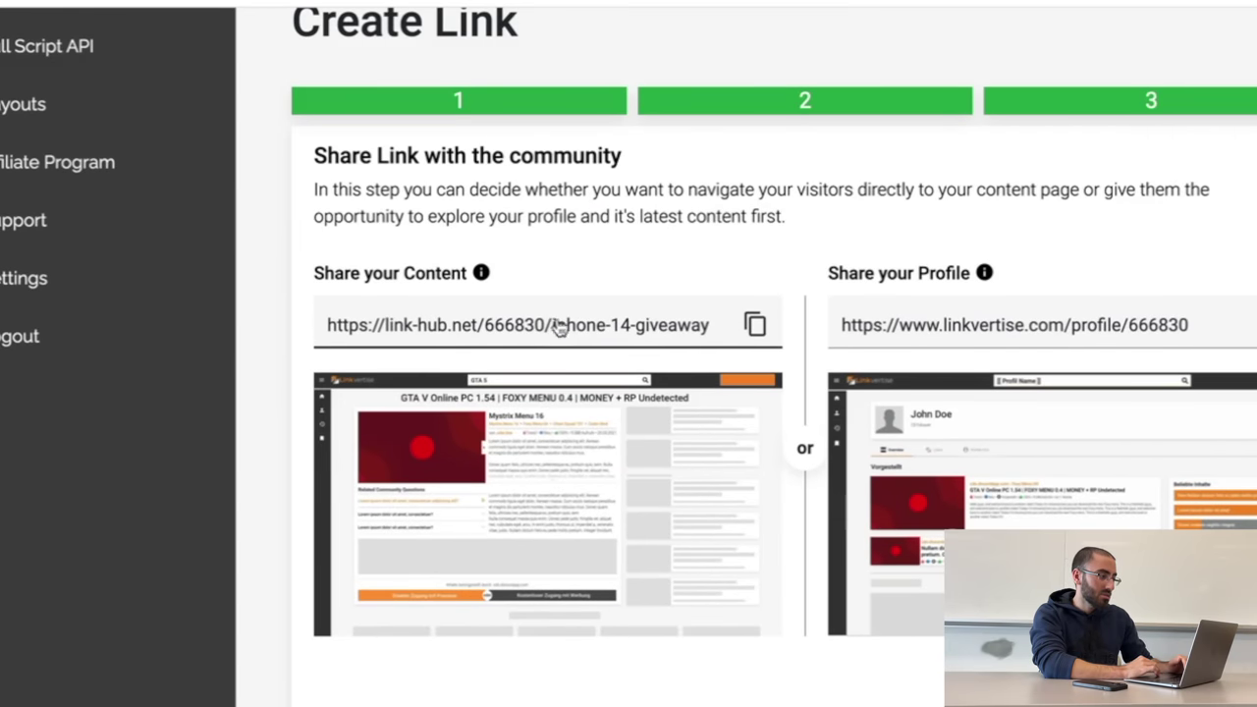
pyautogui.scroll(-2, 754, 324)
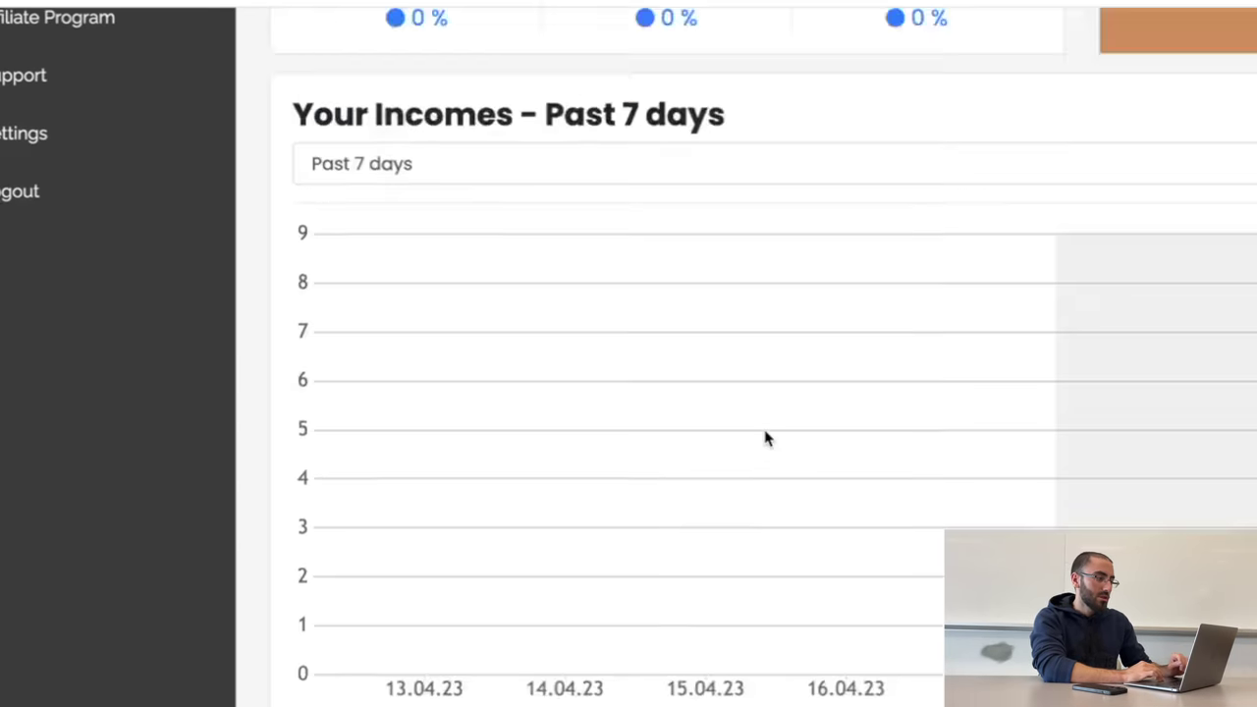
pyautogui.scroll(5, 766, 435)
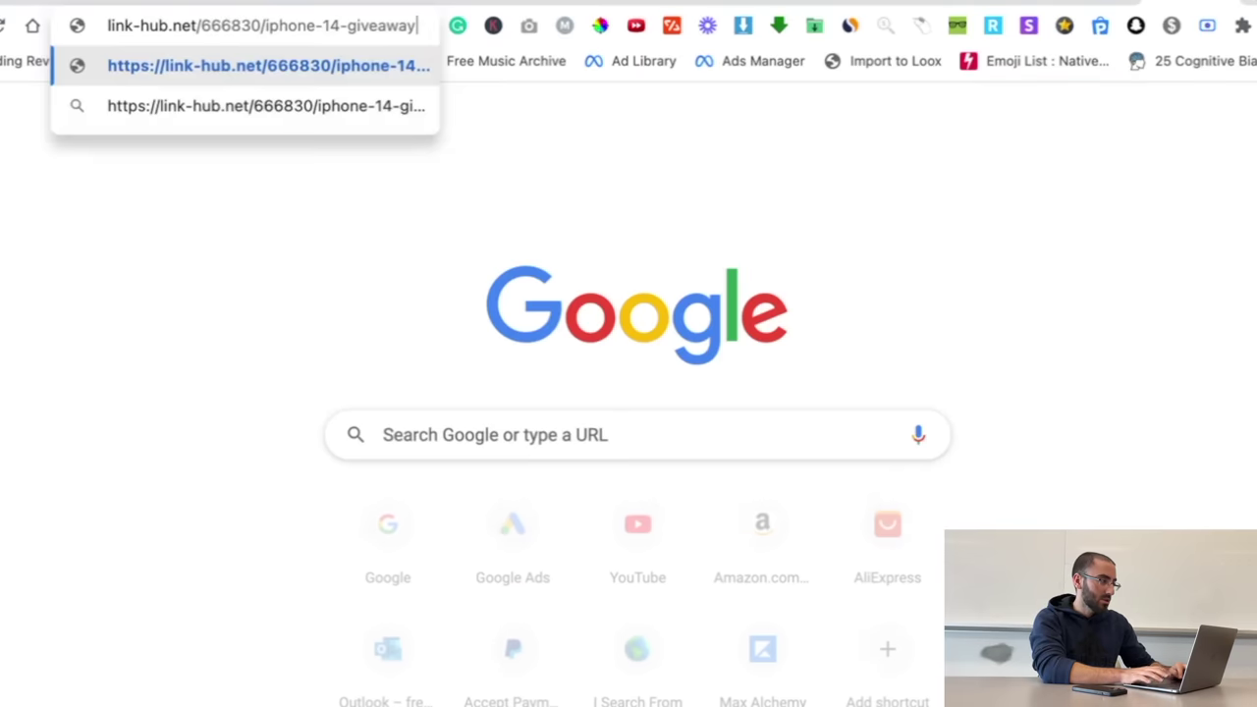
pyautogui.press('Return')
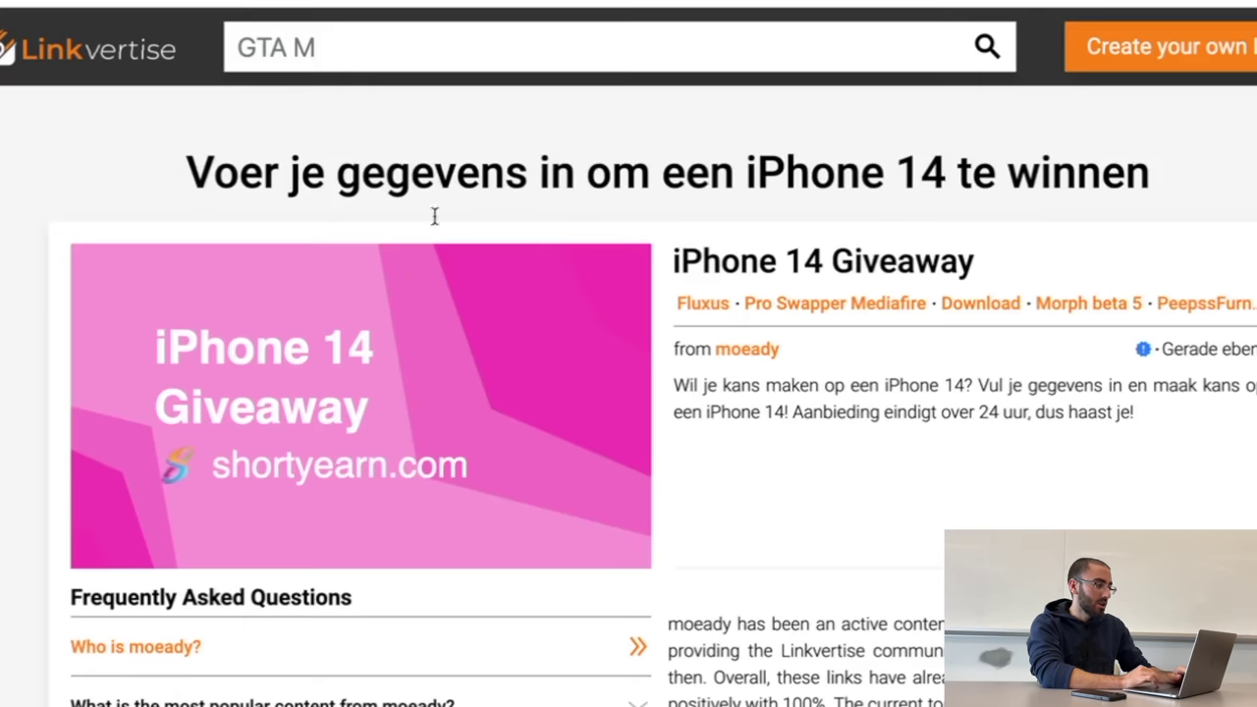
# Step: Examine the giveaway page's title, description and frequently asked questions, and switch to the EasyHits4U site
pyautogui.scroll(-3, 768, 435)
pyautogui.scroll(-8, 768, 435)
pyautogui.scroll(10, 768, 435)
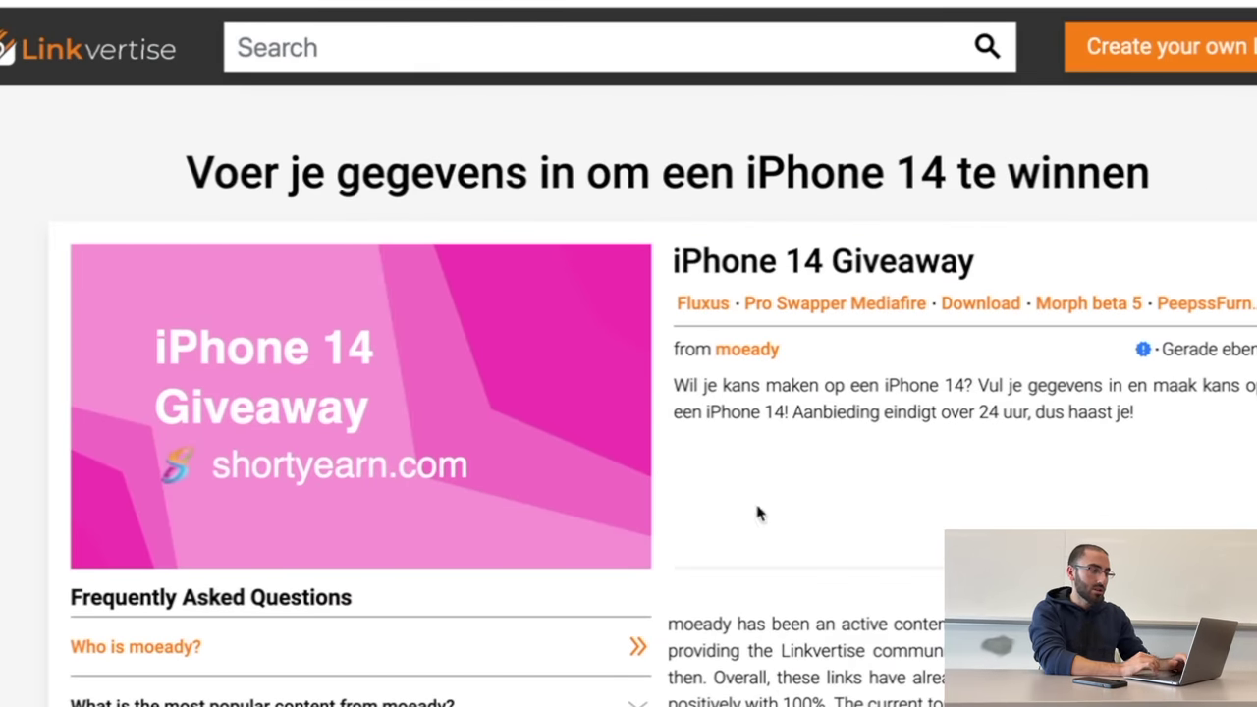
pyautogui.scroll(-2, 758, 497)
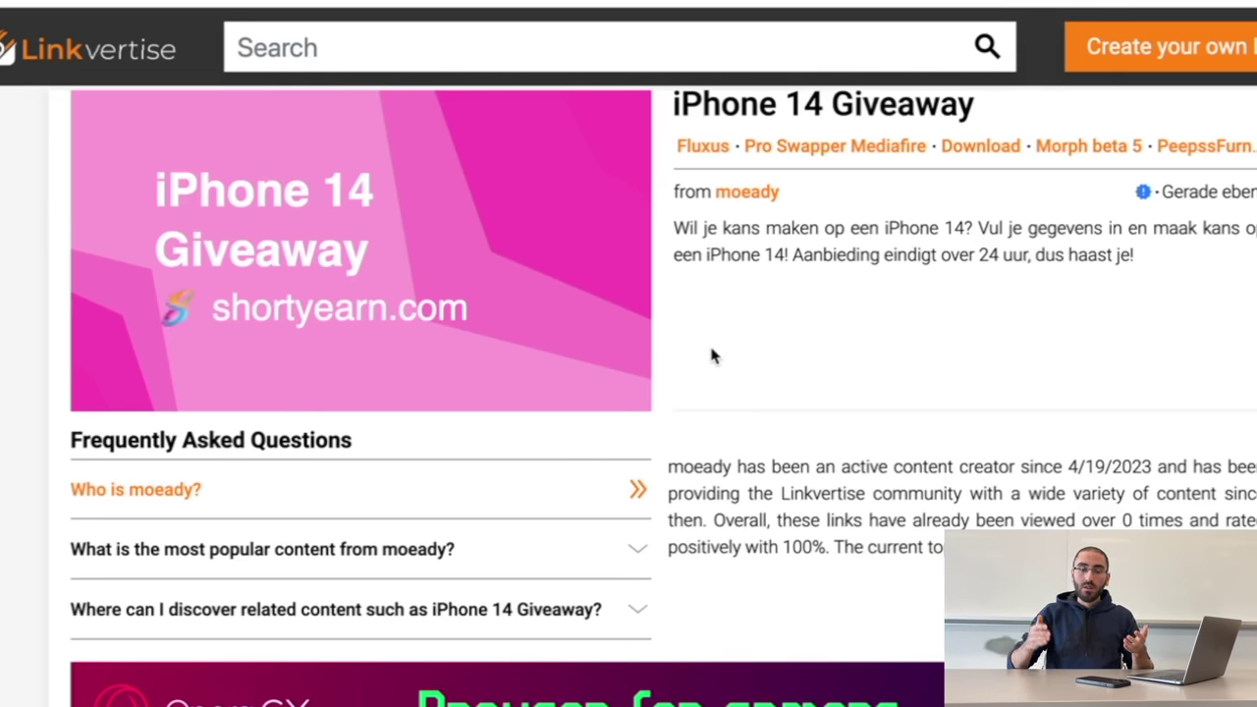
pyautogui.click(484, 6)
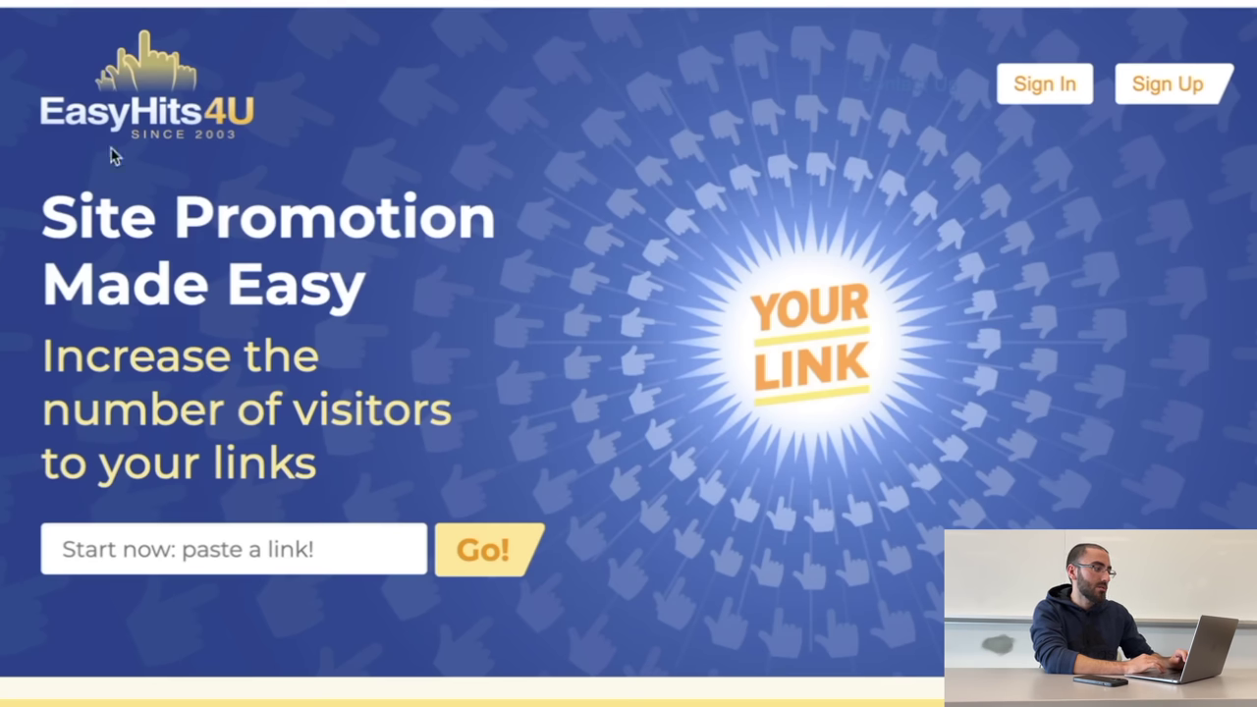
# Step: Submit the copied giveaway link on the EasyHits4U home page to start promoting it
pyautogui.moveTo(45, 210); pyautogui.dragTo(509, 299)
pyautogui.moveTo(44, 355); pyautogui.dragTo(393, 420)
pyautogui.click(391, 432)
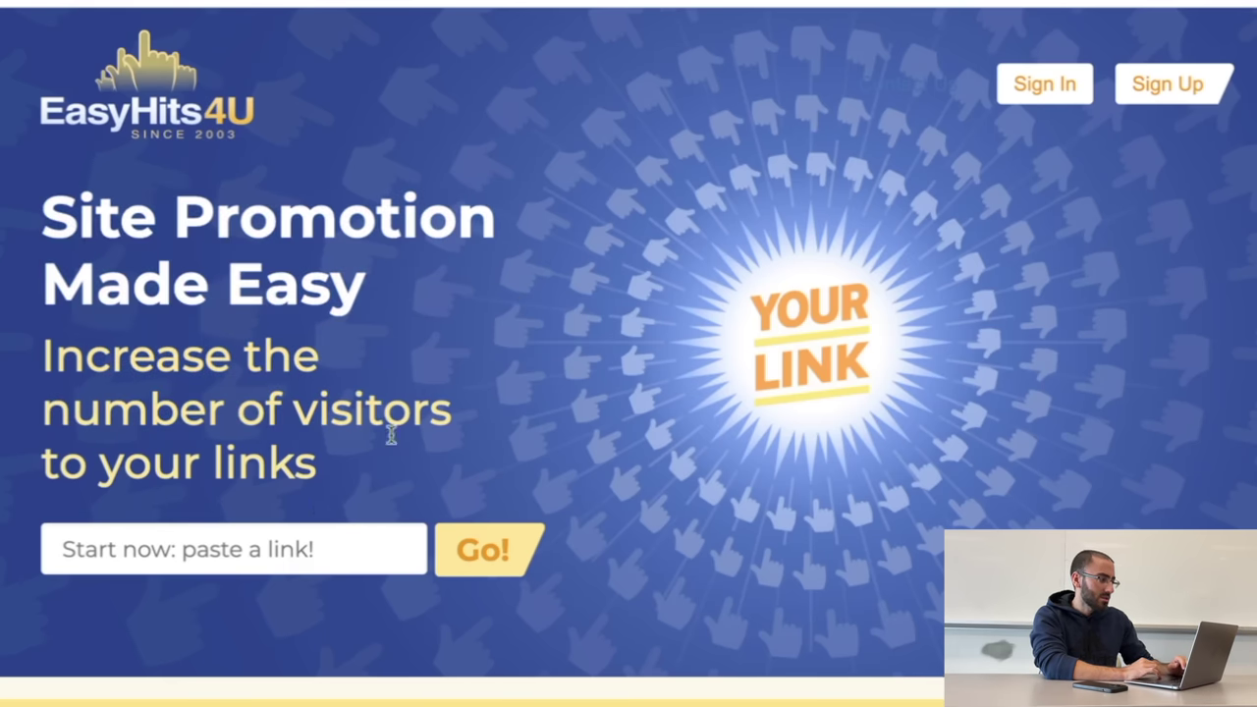
pyautogui.hotkey('ctrl', 'v')
pyautogui.click(478, 553)
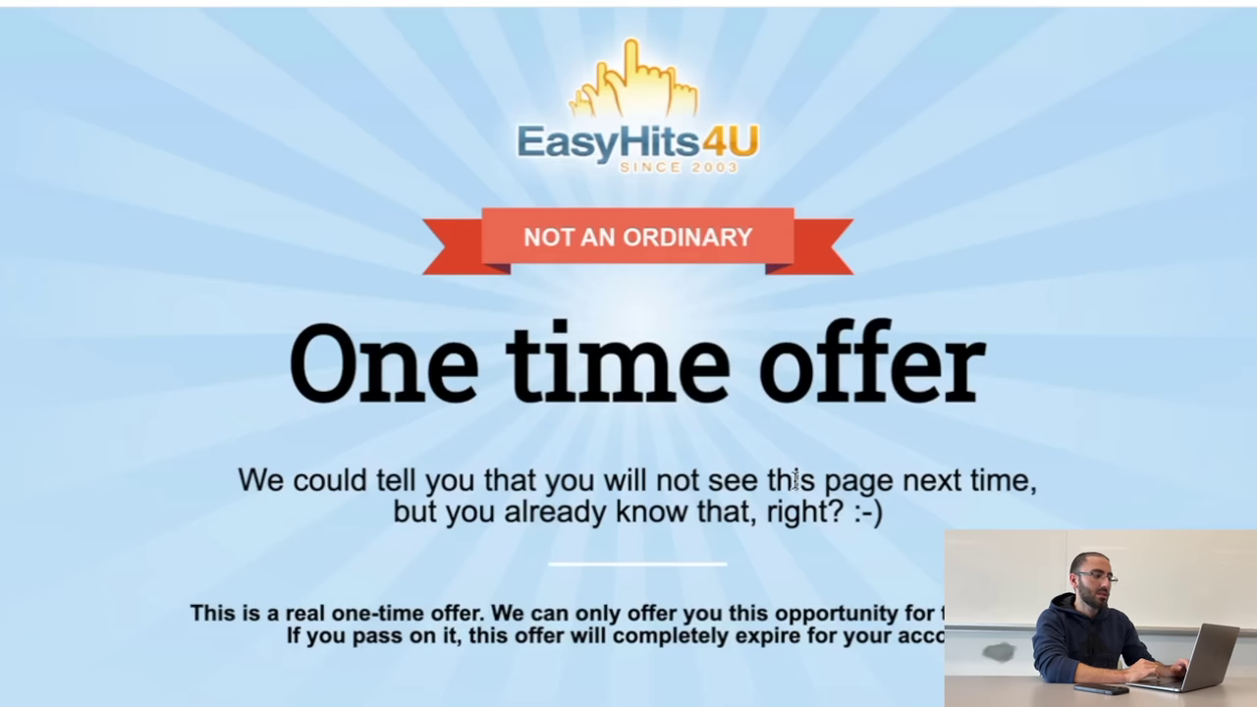
# Step: Decline the one-time Premium and Ultimate upgrade offer and continue with the free membership
pyautogui.scroll(-3, 796, 482)
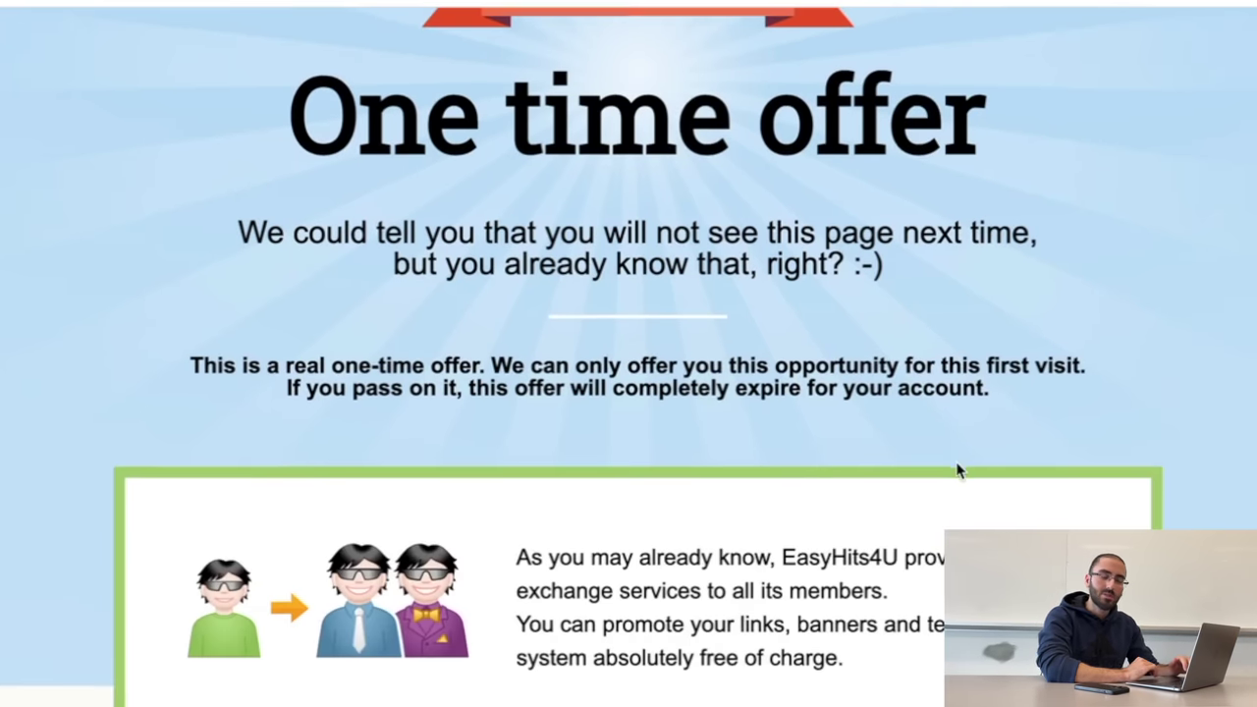
pyautogui.scroll(-15, 959, 471)
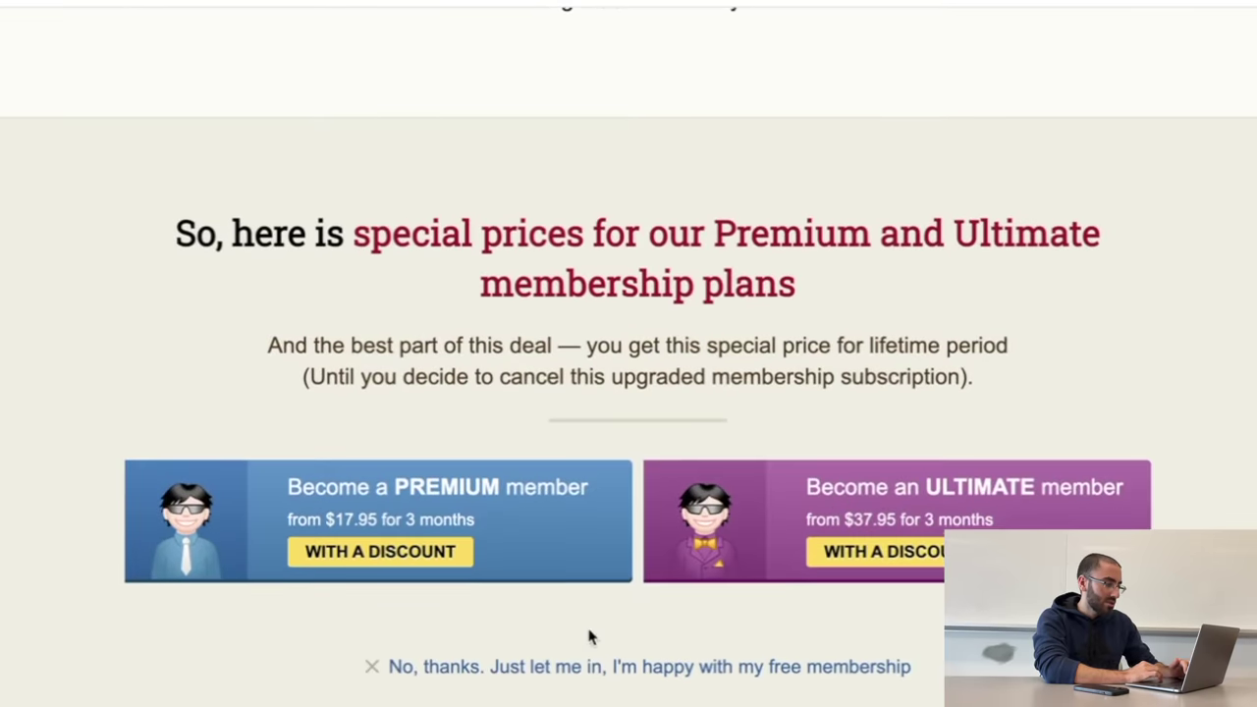
pyautogui.click(596, 678)
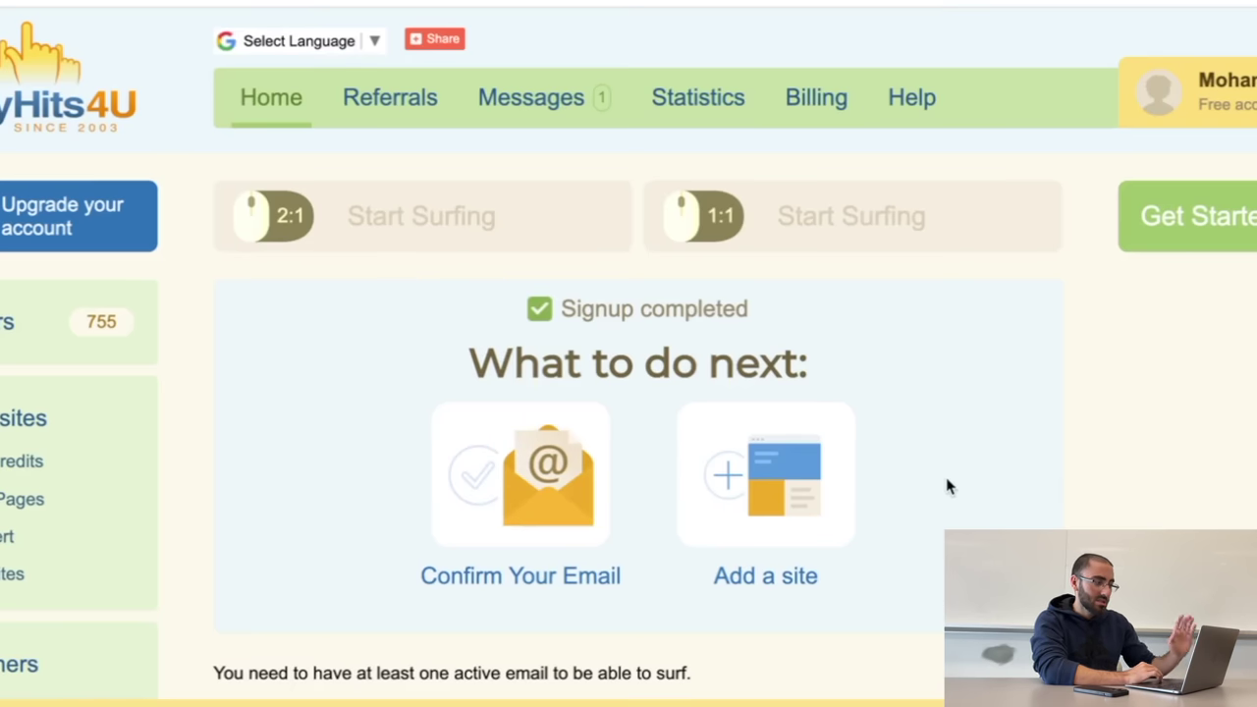
# Step: Add the link-hub.net iphone-14-giveaway link as a new site titled "iPhone 14 Giveaway", submit it and confirm the site check
pyautogui.scroll(-3, 1058, 449)
pyautogui.scroll(1, 1058, 449)
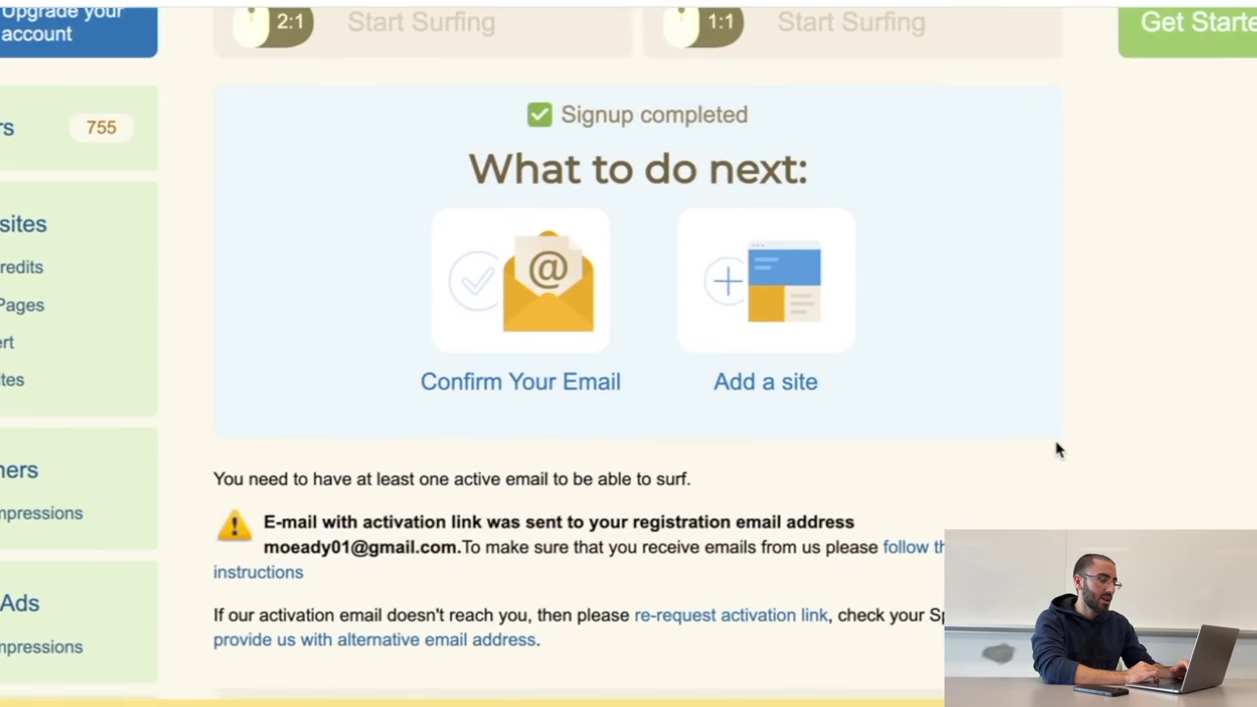
pyautogui.click(768, 310)
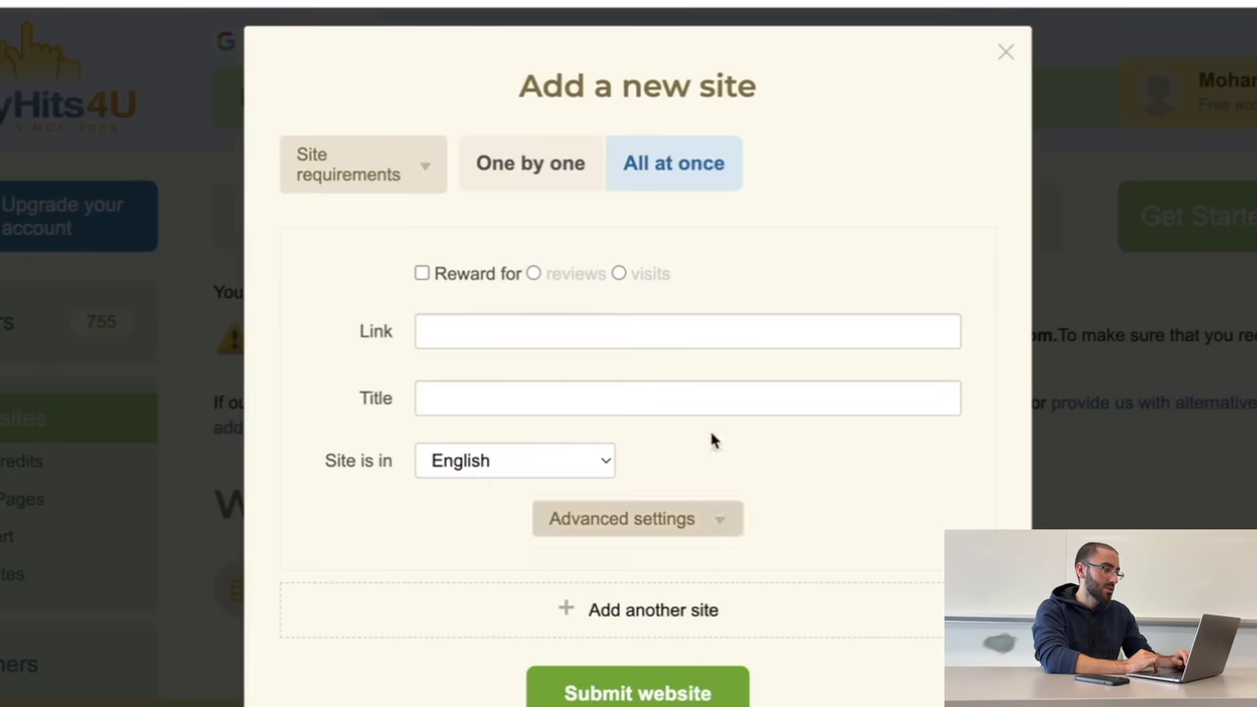
pyautogui.click(615, 331)
pyautogui.write('https://link-hub.net/666830/iphone-14-giveaway')
pyautogui.click(469, 407)
pyautogui.write('iPhone 14 Giveaway')
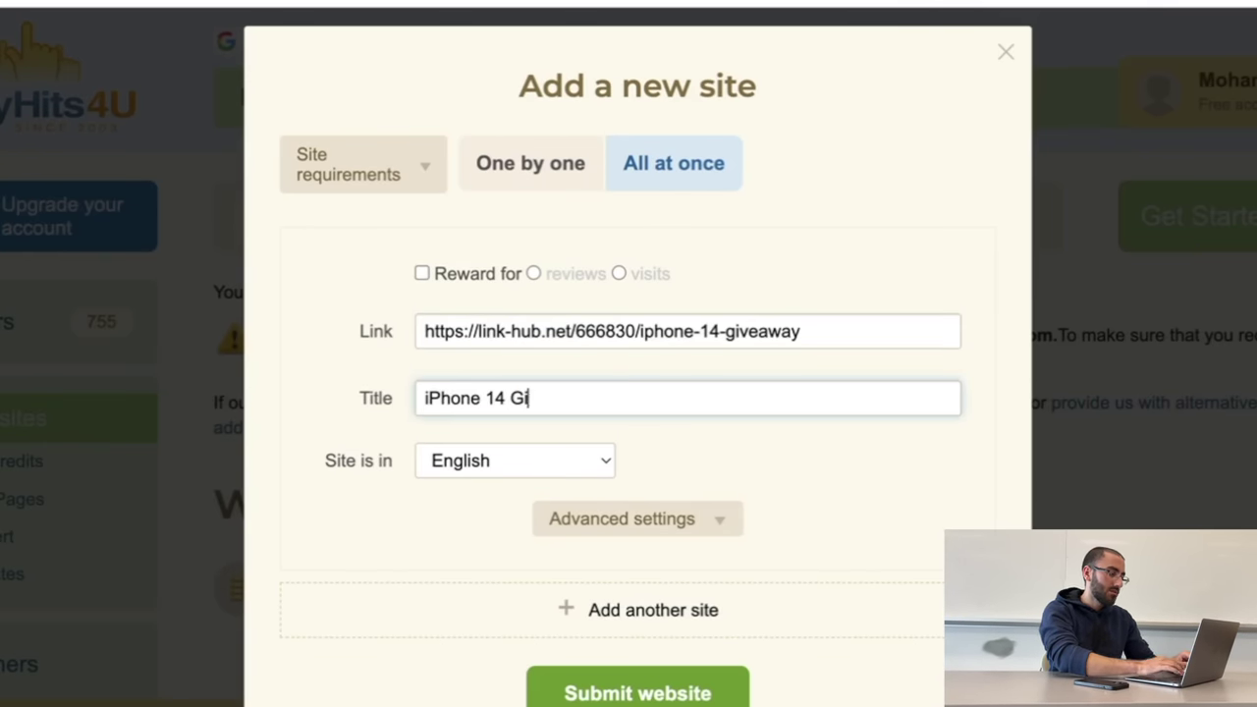
pyautogui.click(638, 693)
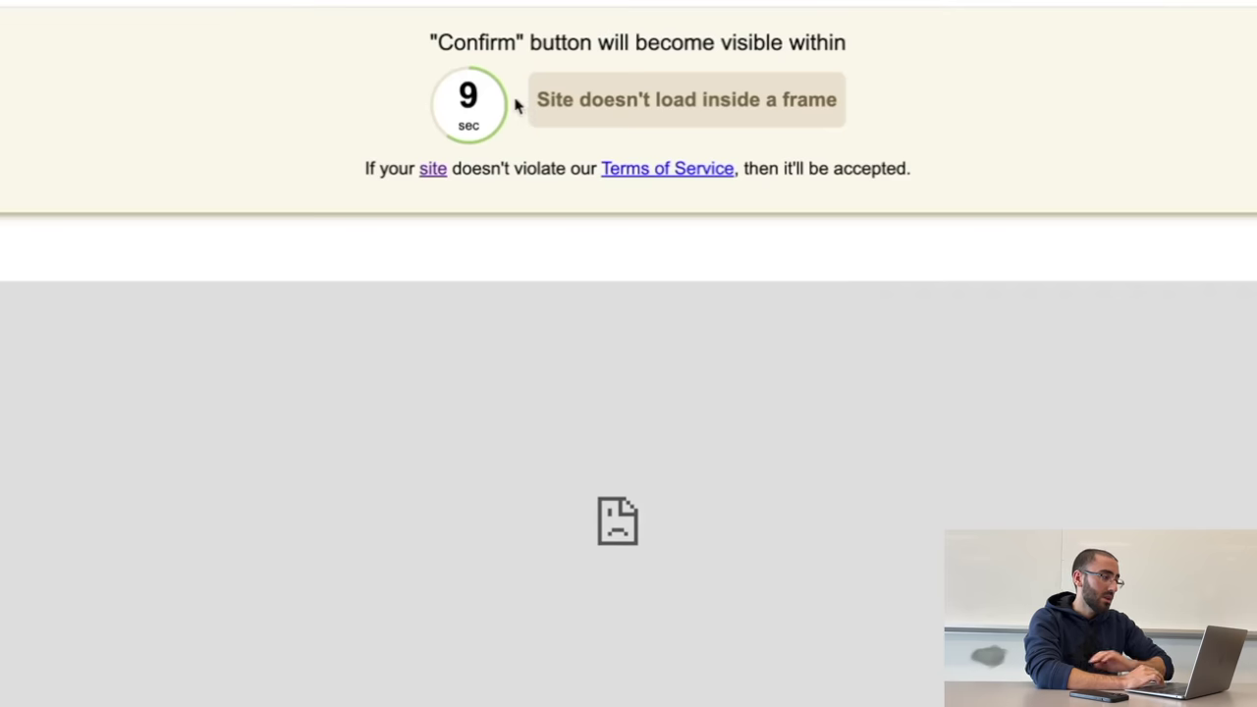
pyautogui.moveTo(429, 47); pyautogui.dragTo(807, 45)
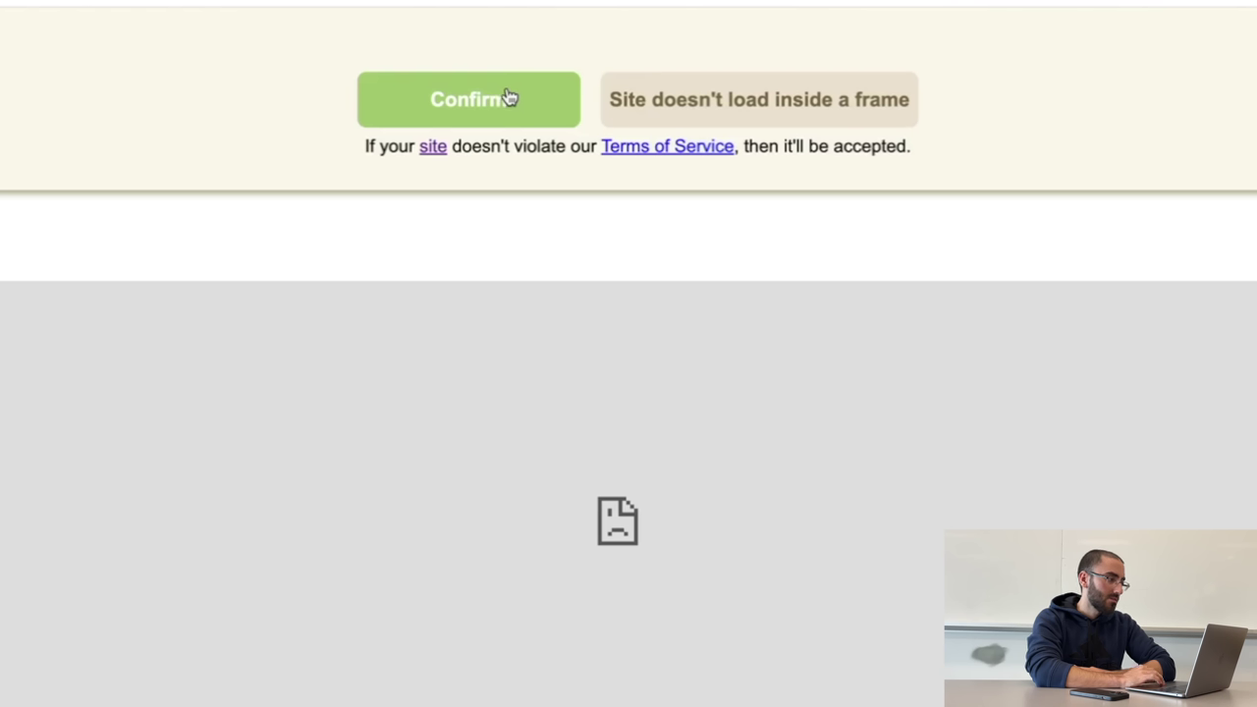
pyautogui.click(508, 97)
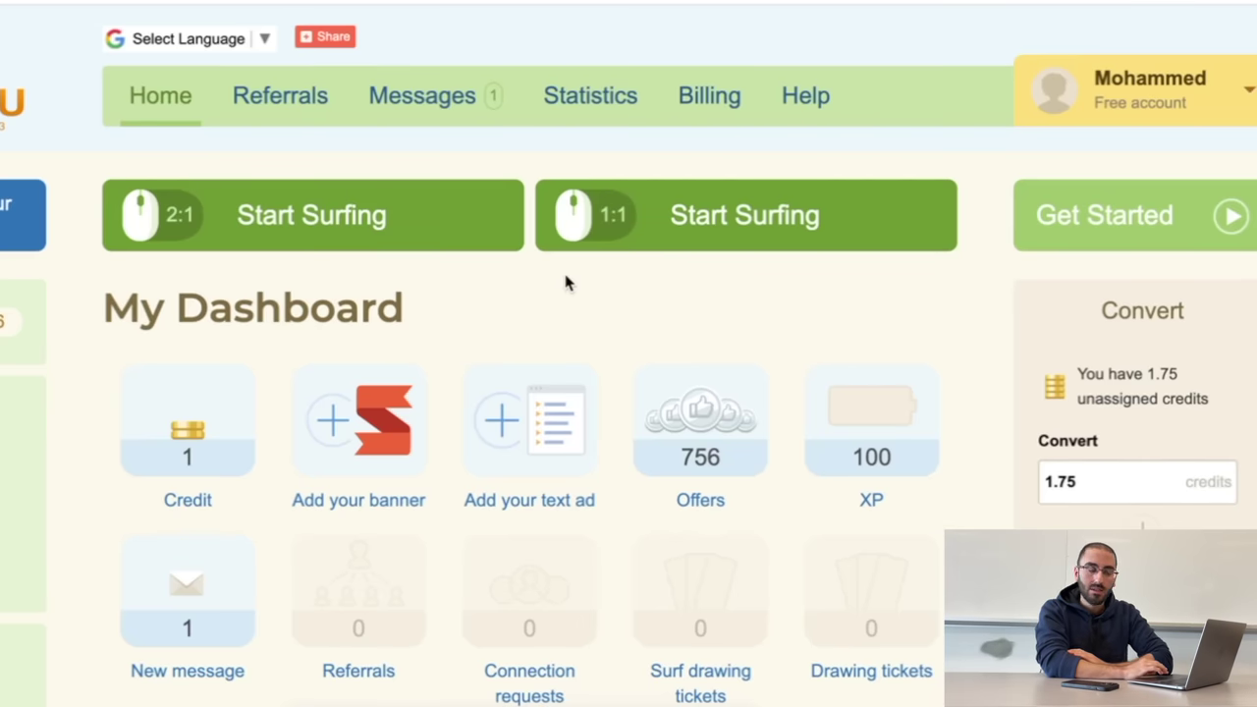
# Step: Convert the 1.75 unassigned credits into banner impressions
pyautogui.moveTo(1236, 411); pyautogui.dragTo(1073, 366)
pyautogui.click(1004, 348)
pyautogui.scroll(-2, 1016, 395)
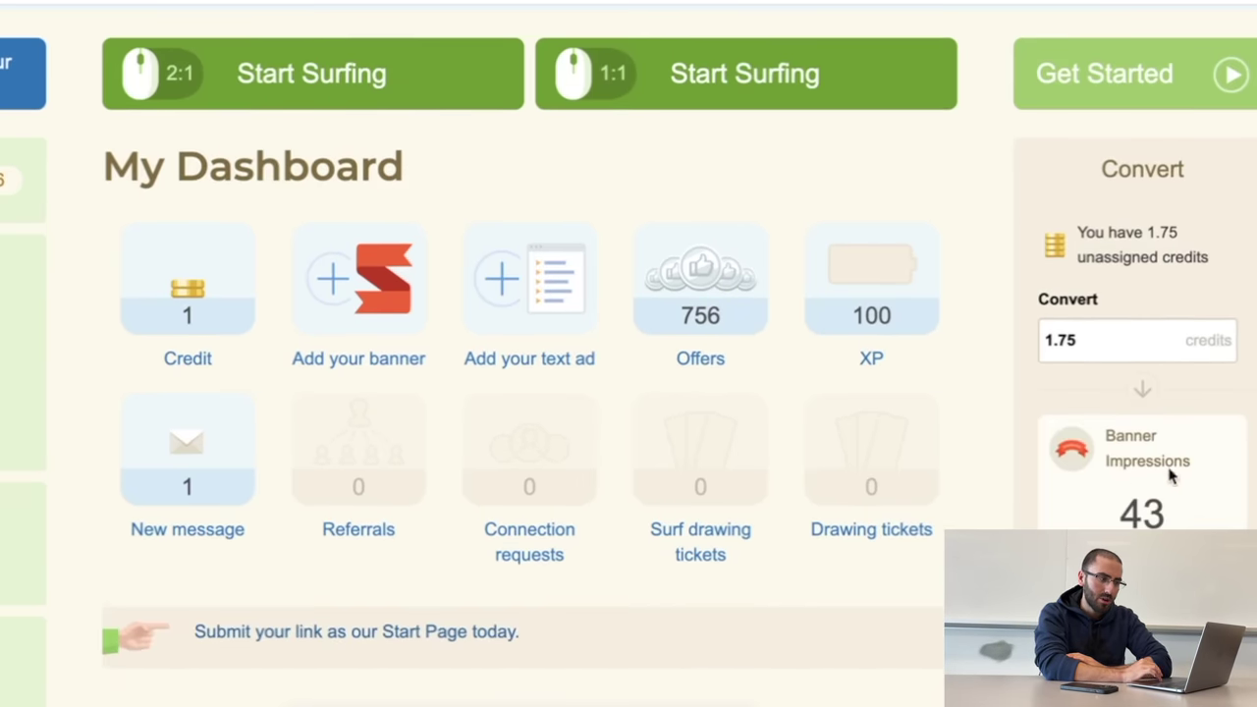
pyautogui.scroll(-2, 1169, 496)
pyautogui.moveTo(1193, 343); pyautogui.dragTo(1084, 336)
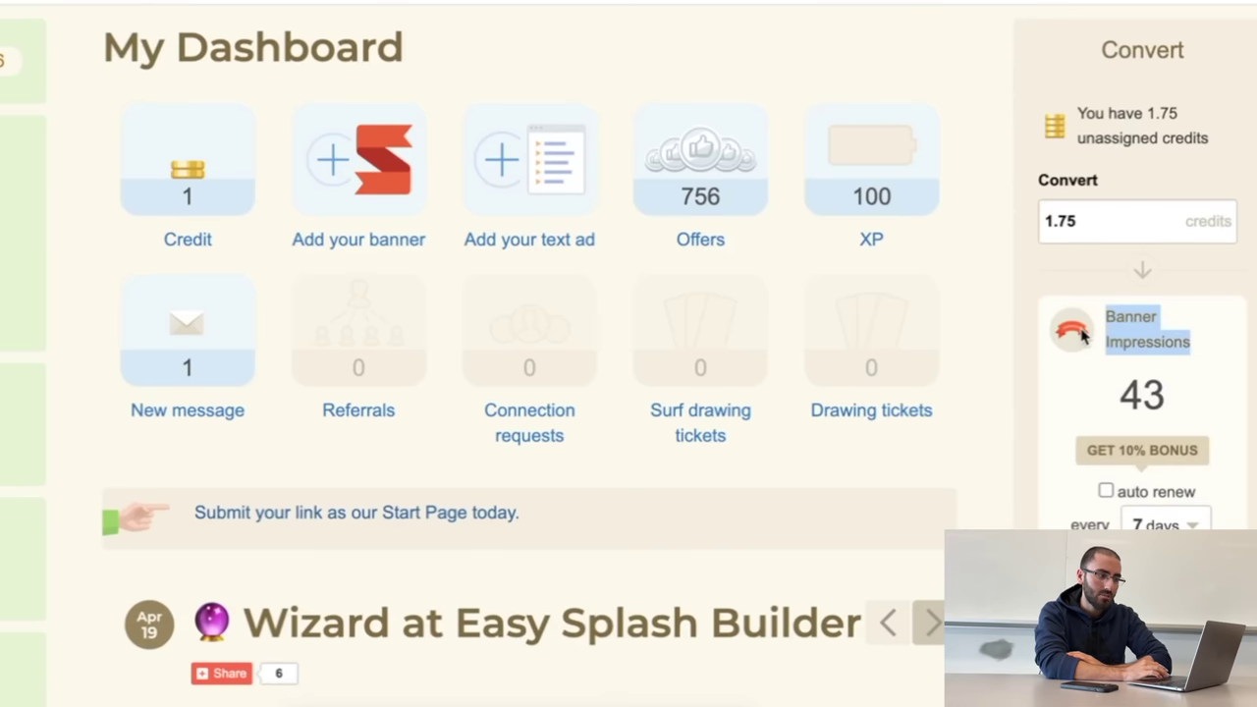
pyautogui.click(1149, 329)
pyautogui.click(1165, 324)
pyautogui.click(1041, 228)
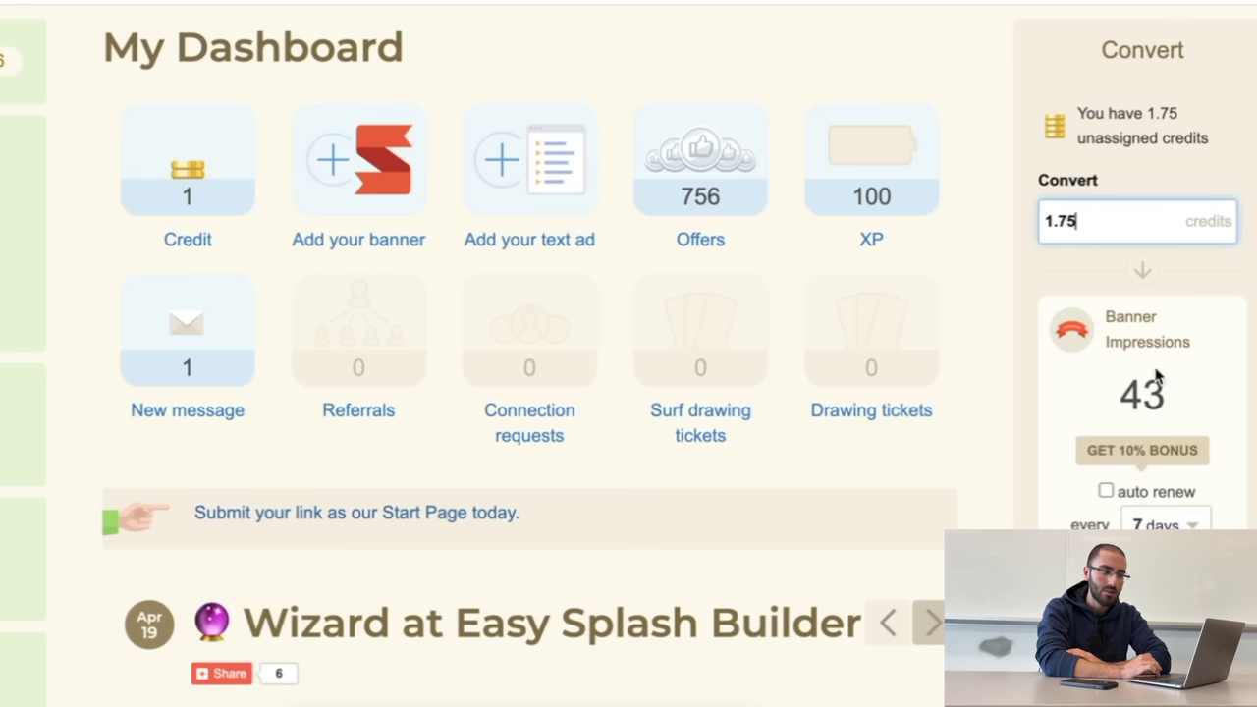
pyautogui.doubleClick(1138, 391)
pyautogui.click(1195, 391)
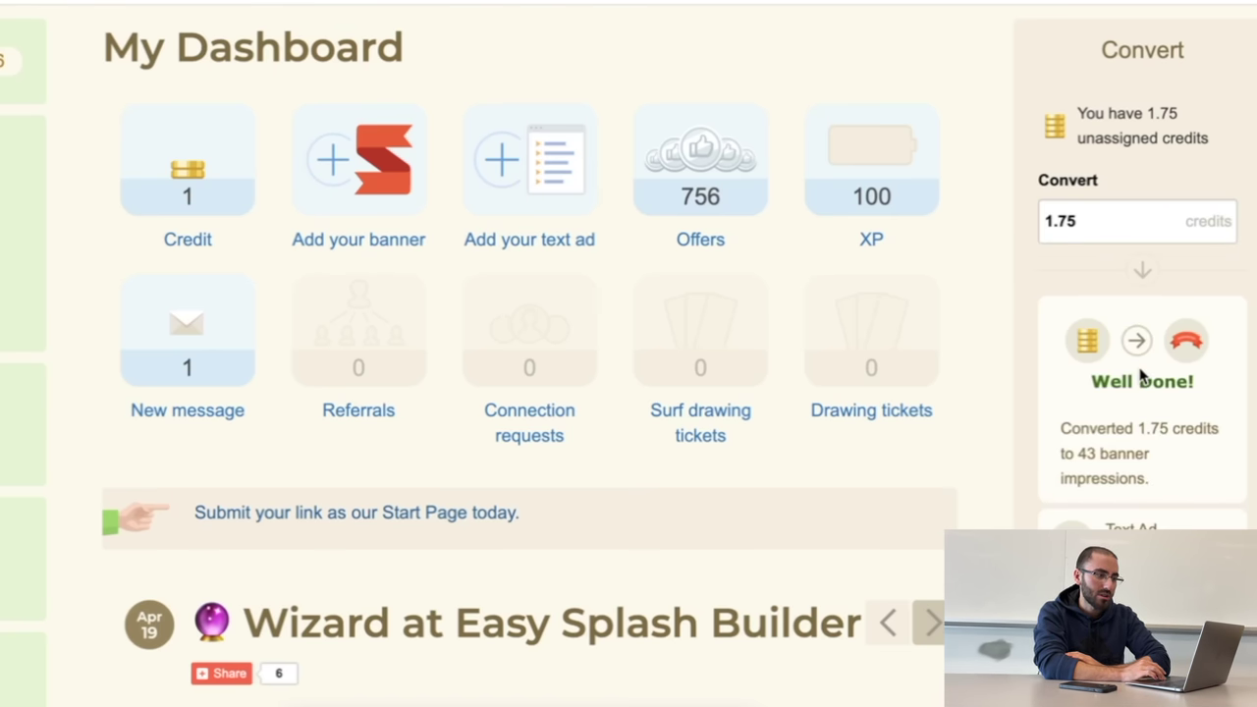
# Step: Start surfing at the 2:1 ratio, look over the displayed site and choose the matching magnet image
pyautogui.scroll(3, 973, 368)
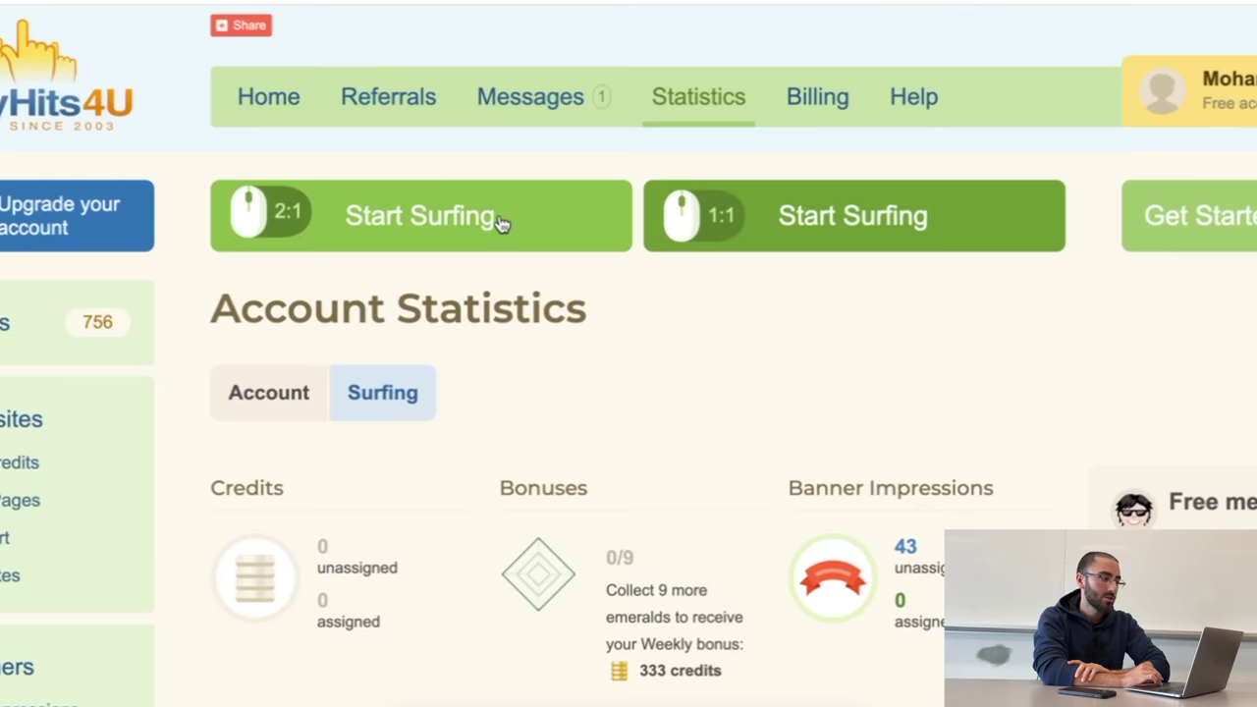
pyautogui.click(432, 218)
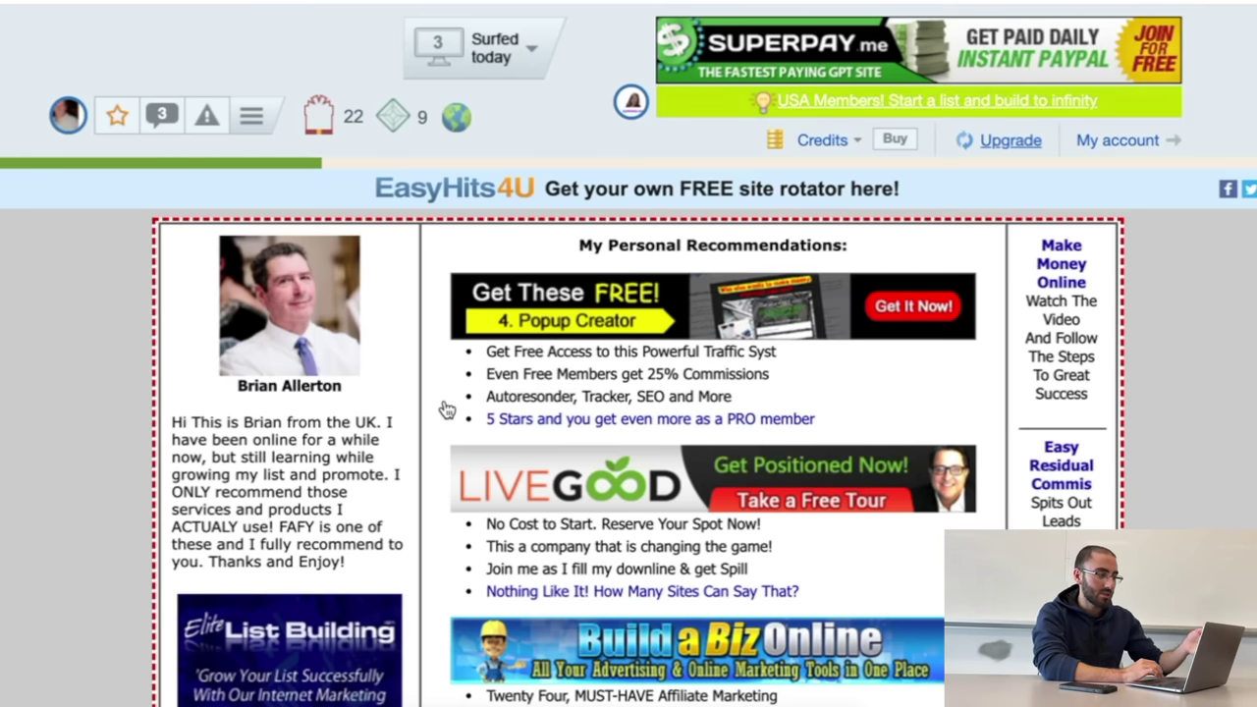
pyautogui.scroll(-2, 447, 408)
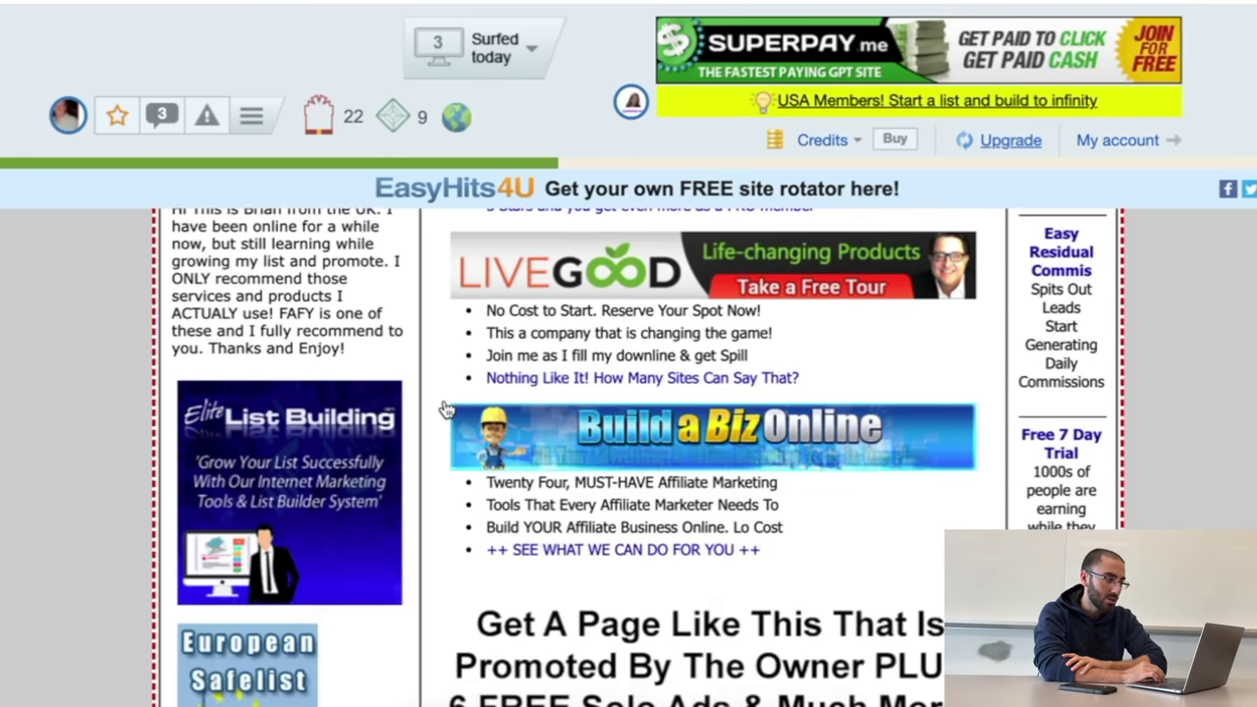
pyautogui.scroll(2, 447, 408)
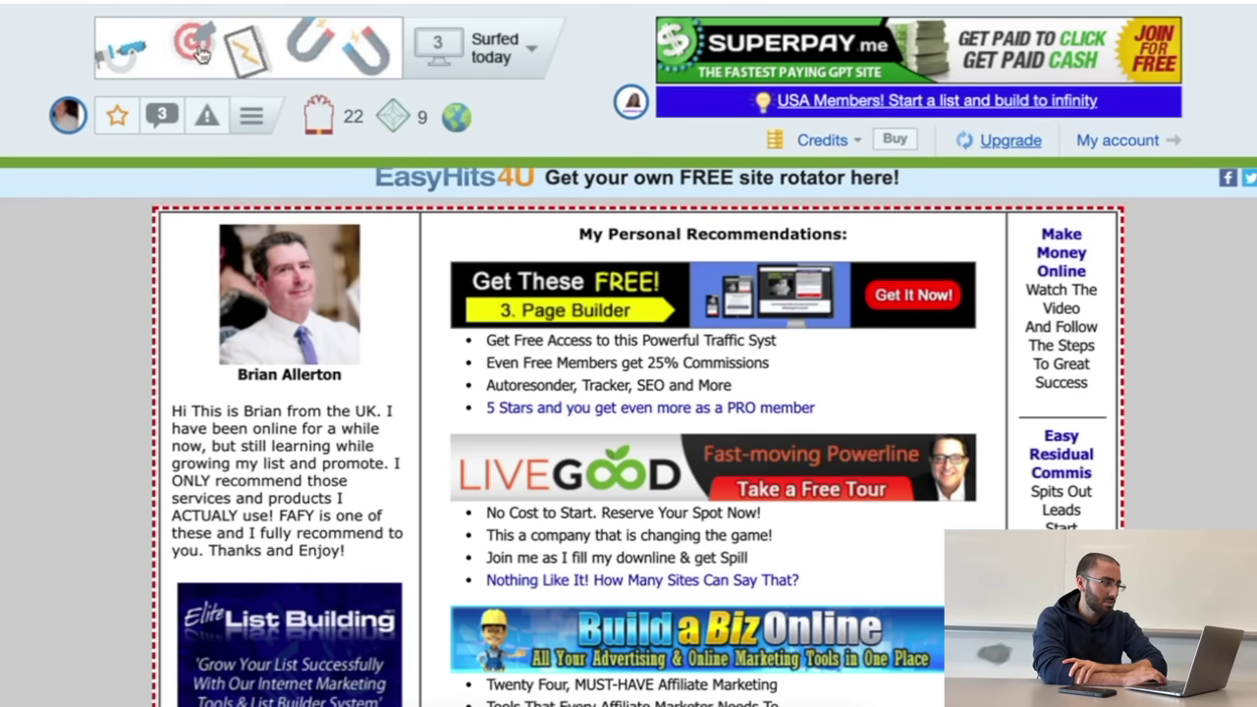
pyautogui.click(371, 59)
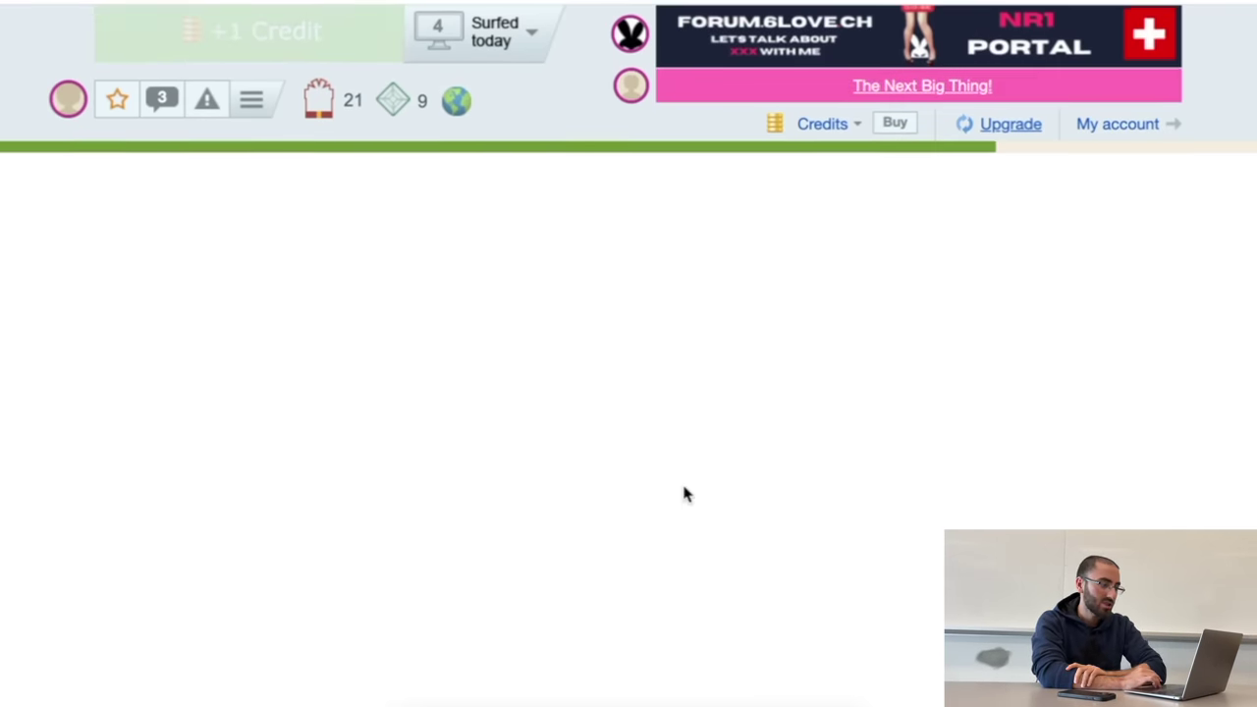
# Step: Look over the We Got Friends Nitroline page, choose the matching image for its surf credit, and return to the account dashboard
pyautogui.scroll(-3, 643, 470)
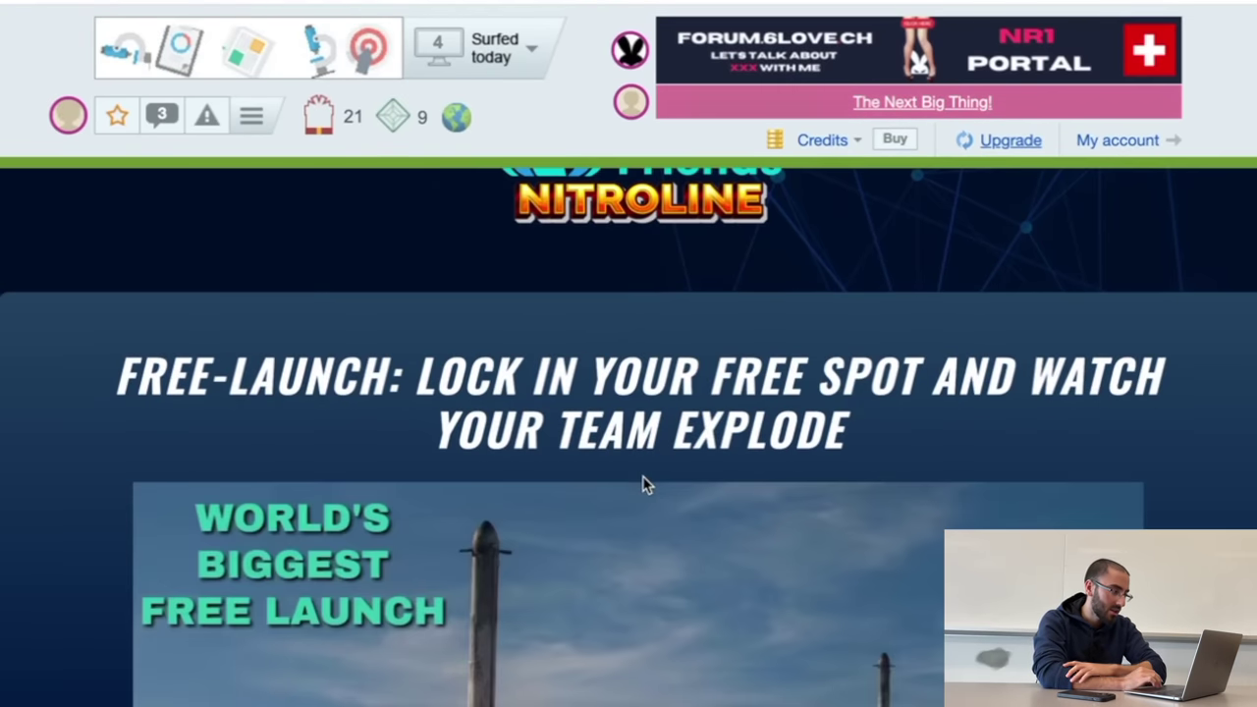
pyautogui.scroll(3, 644, 470)
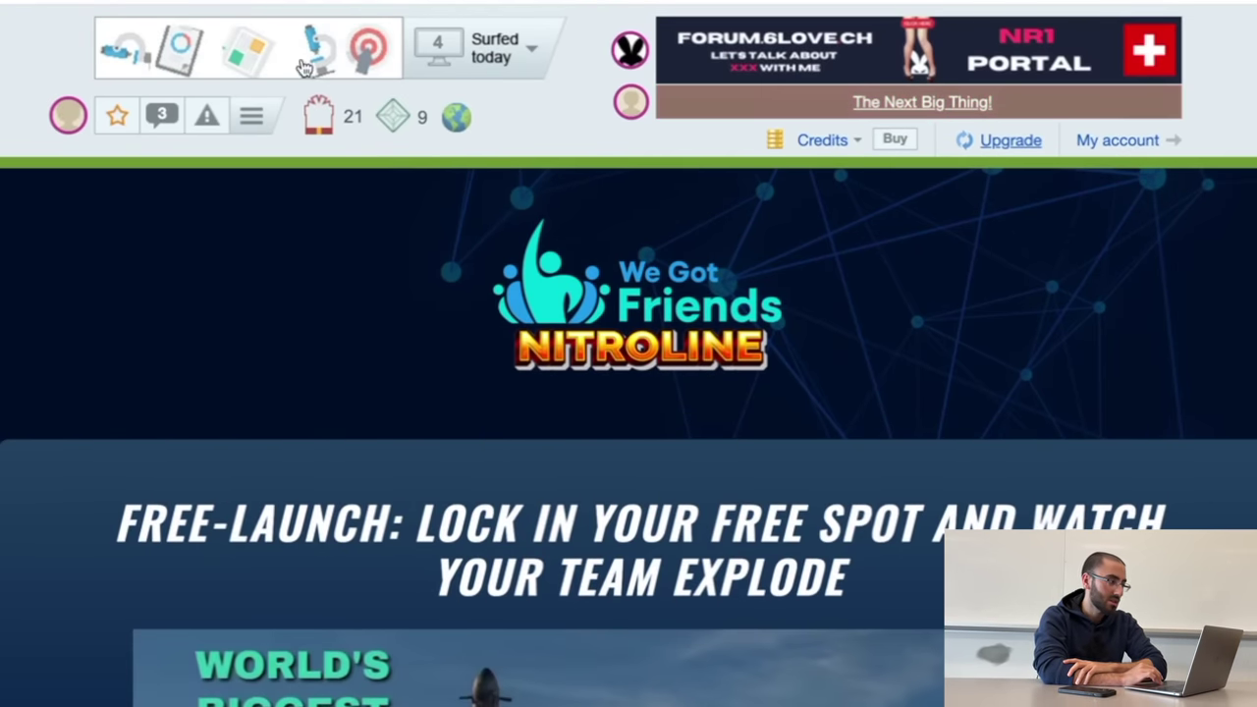
pyautogui.click(124, 50)
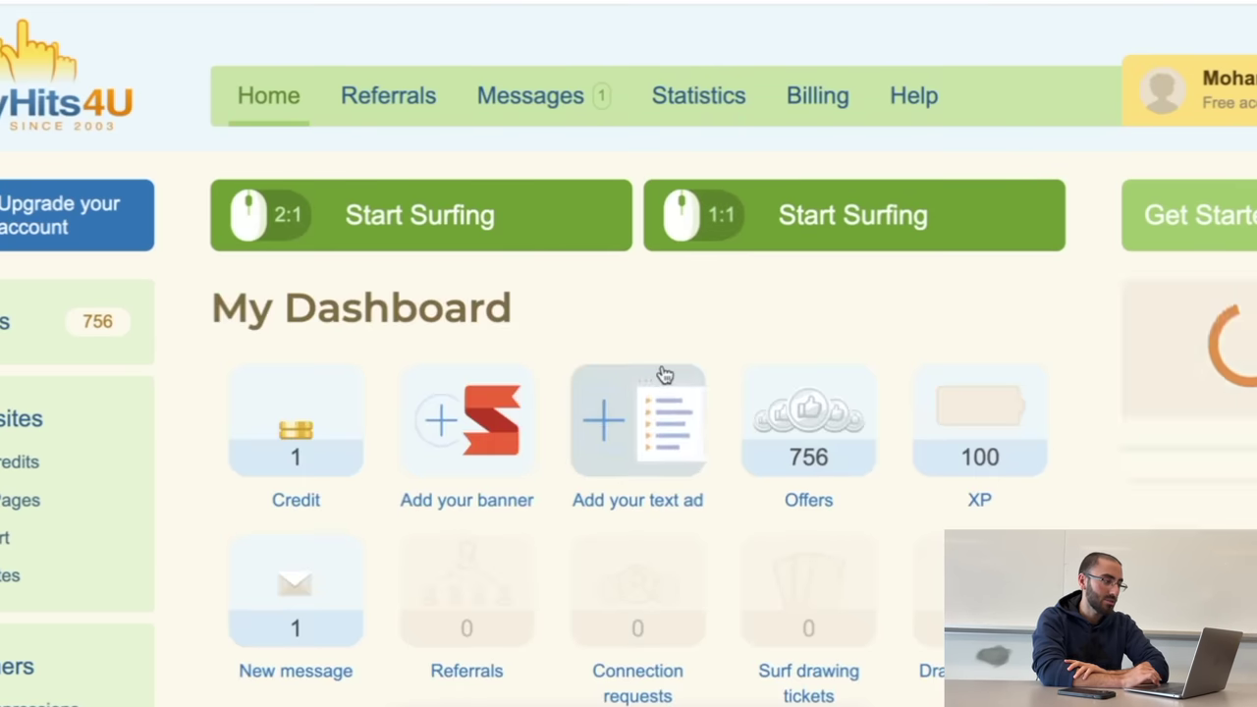
pyautogui.scroll(-6, 662, 367)
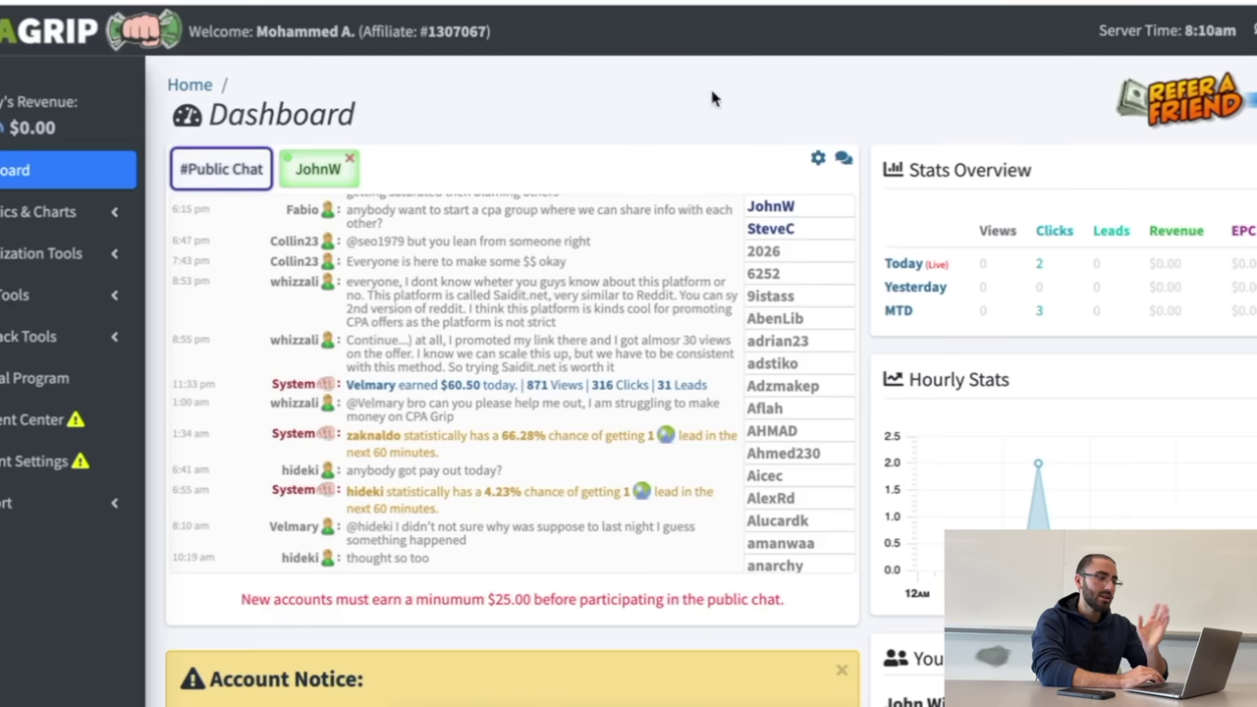